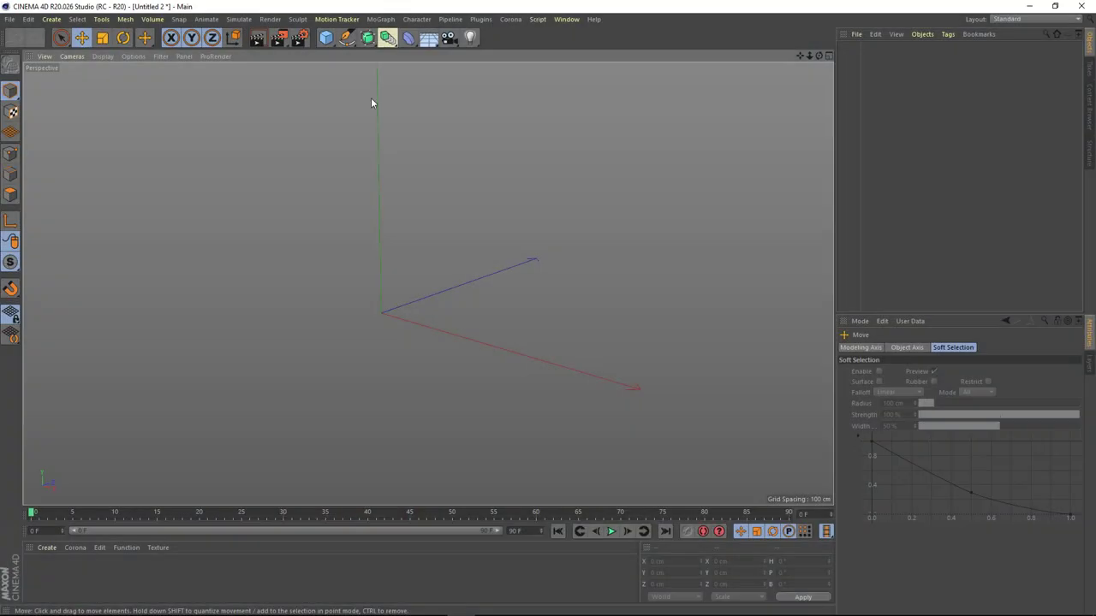
# - Add a Bucky-type Platonic ball, delete its Phong tag, and switch to Edge mode
pyautogui.click(328, 39)
pyautogui.click(411, 116)
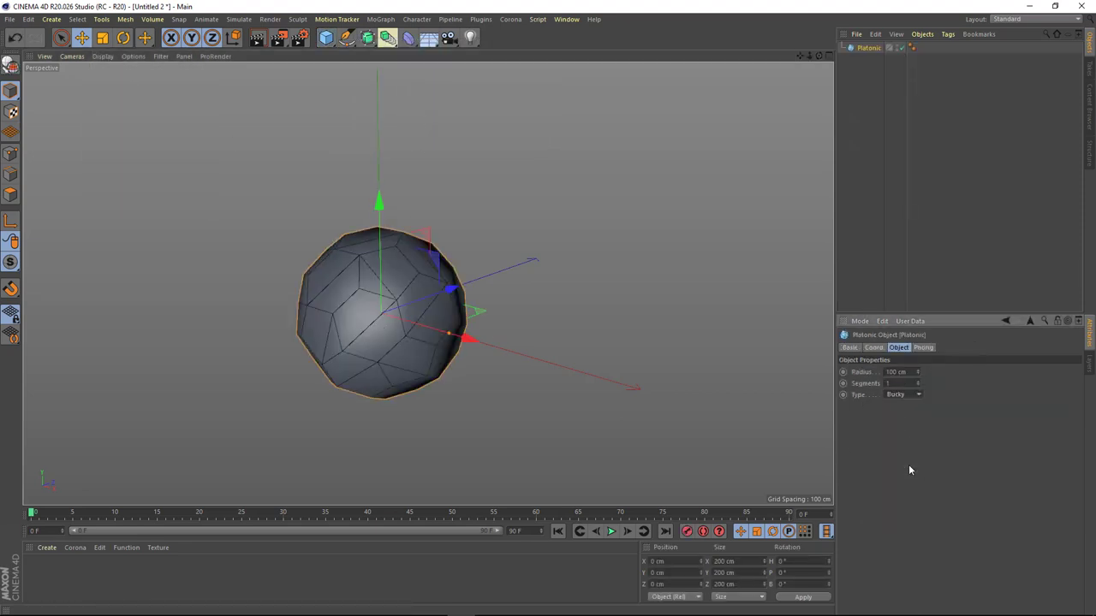
pyautogui.moveTo(509, 326)
pyautogui.keyDown('alt'); pyautogui.mouseDown()
pyautogui.moveTo(398, 312)
pyautogui.moveTo(432, 312)
pyautogui.mouseUp(); pyautogui.keyUp('alt')
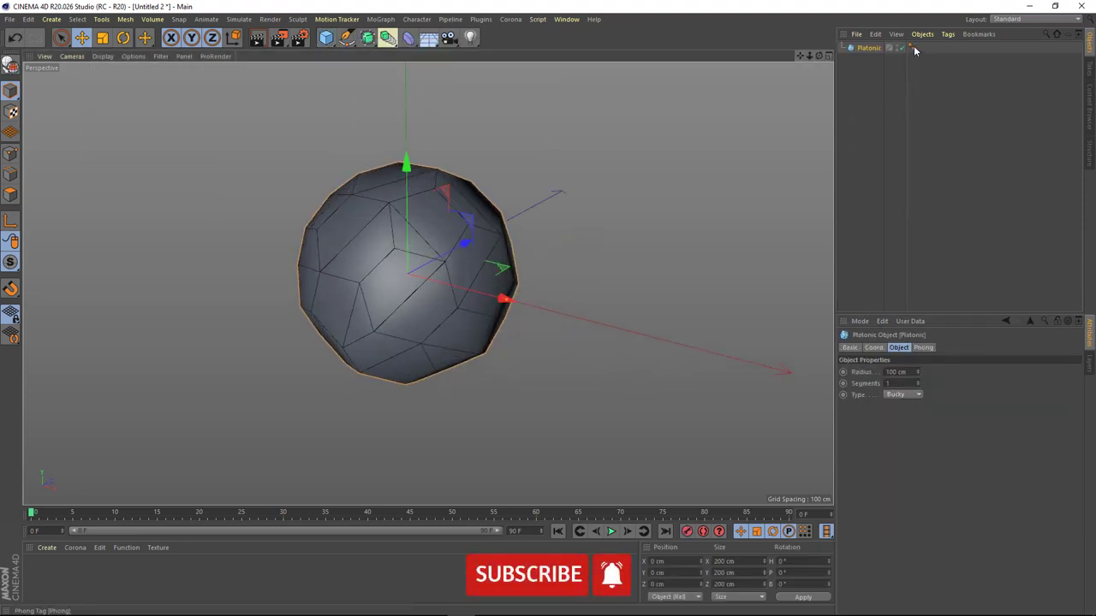
pyautogui.press('Delete')
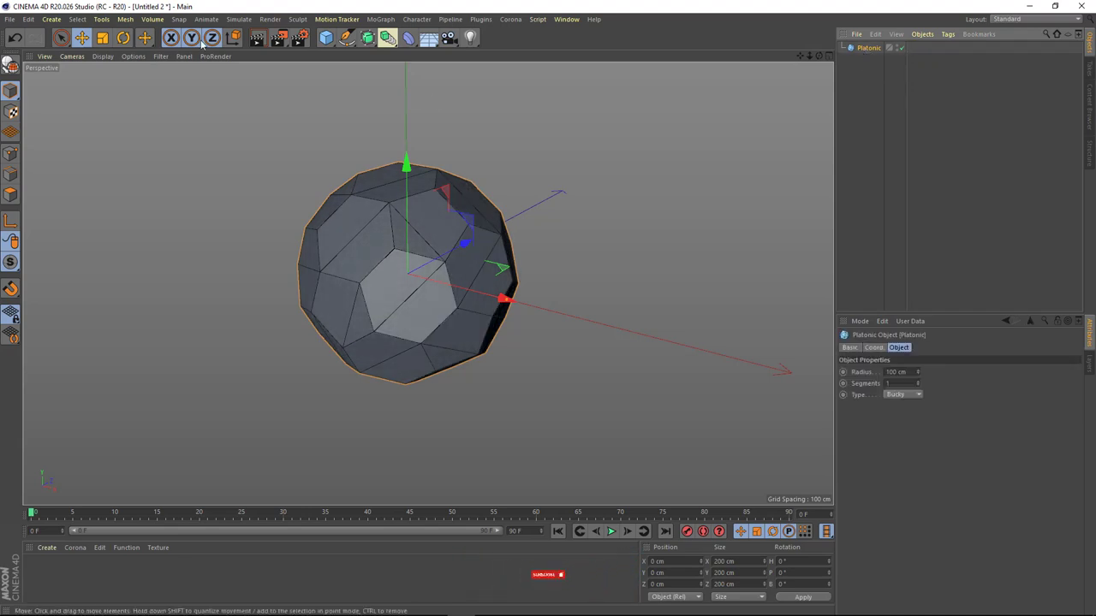
pyautogui.click(10, 175)
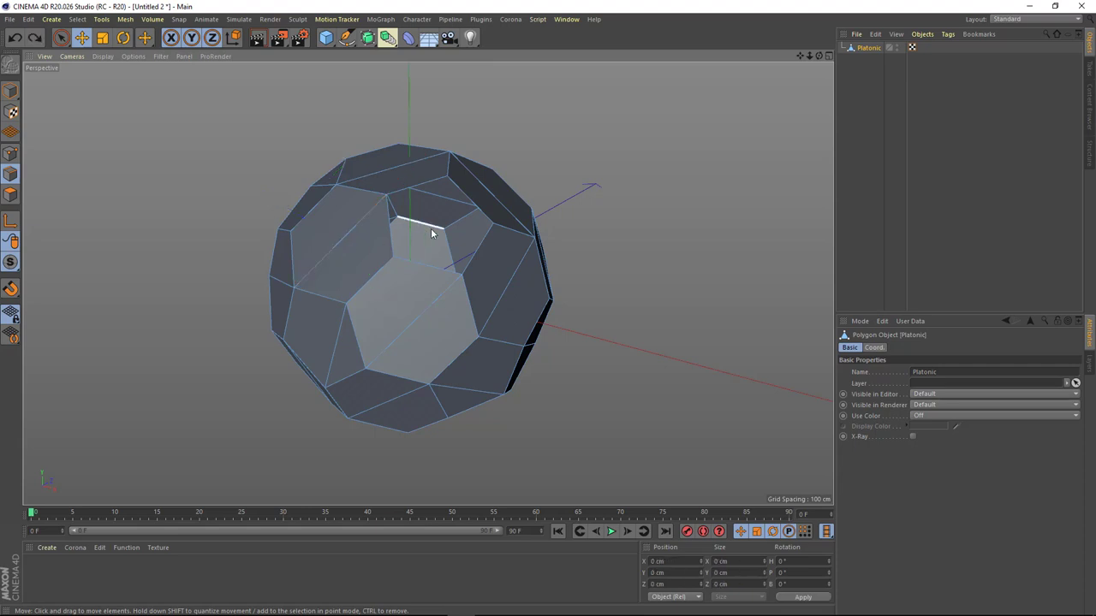
# - Select all the diagonal edges splitting the ball's hexagon faces, orbiting around the ball
pyautogui.click(431, 232)
pyautogui.keyDown('alt'); pyautogui.moveTo(432, 233); pyautogui.dragTo(397, 272); pyautogui.keyUp('alt')
pyautogui.keyDown('shift'); pyautogui.click(346, 231); pyautogui.keyUp('shift')
pyautogui.moveTo(347, 231)
pyautogui.keyDown('alt'); pyautogui.mouseDown()
pyautogui.moveTo(349, 331)
pyautogui.moveTo(434, 258)
pyautogui.mouseUp(); pyautogui.keyUp('alt')
pyautogui.keyDown('shift'); pyautogui.click(376, 171); pyautogui.keyUp('shift')
pyautogui.keyDown('alt'); pyautogui.moveTo(377, 172); pyautogui.dragTo(429, 293); pyautogui.keyUp('alt')
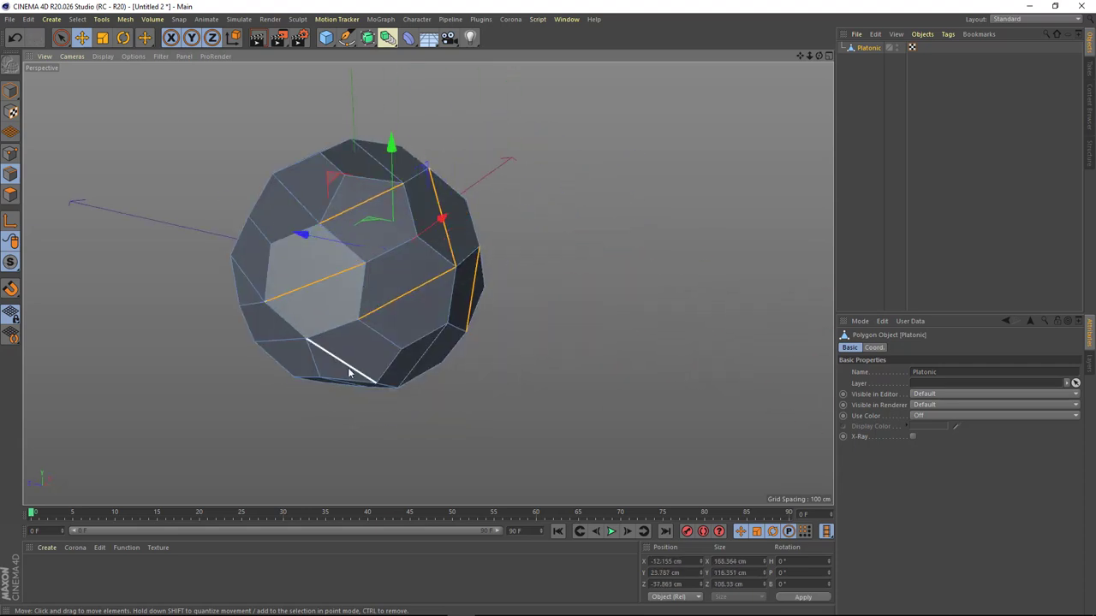
pyautogui.keyDown('shift'); pyautogui.click(348, 371); pyautogui.keyUp('shift')
pyautogui.moveTo(348, 370)
pyautogui.keyDown('alt'); pyautogui.mouseDown()
pyautogui.moveTo(394, 368)
pyautogui.moveTo(409, 311)
pyautogui.moveTo(436, 292)
pyautogui.moveTo(466, 321)
pyautogui.moveTo(511, 228)
pyautogui.moveTo(448, 245)
pyautogui.moveTo(533, 173)
pyautogui.moveTo(424, 150)
pyautogui.moveTo(497, 220)
pyautogui.moveTo(487, 270)
pyautogui.mouseUp(); pyautogui.keyUp('alt')
pyautogui.keyDown('shift'); pyautogui.click(437, 292); pyautogui.keyUp('shift')
pyautogui.keyDown('shift'); pyautogui.click(534, 173); pyautogui.keyUp('shift')
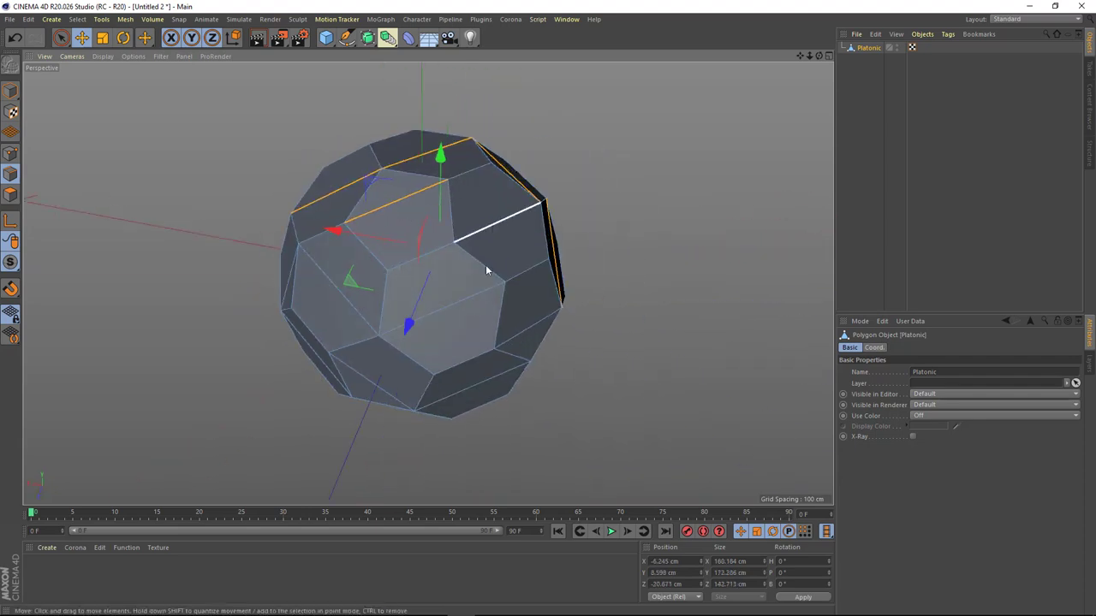
pyautogui.moveTo(343, 293)
pyautogui.keyDown('alt'); pyautogui.mouseDown()
pyautogui.moveTo(416, 271)
pyautogui.moveTo(368, 289)
pyautogui.moveTo(318, 218)
pyautogui.mouseUp(); pyautogui.keyUp('alt')
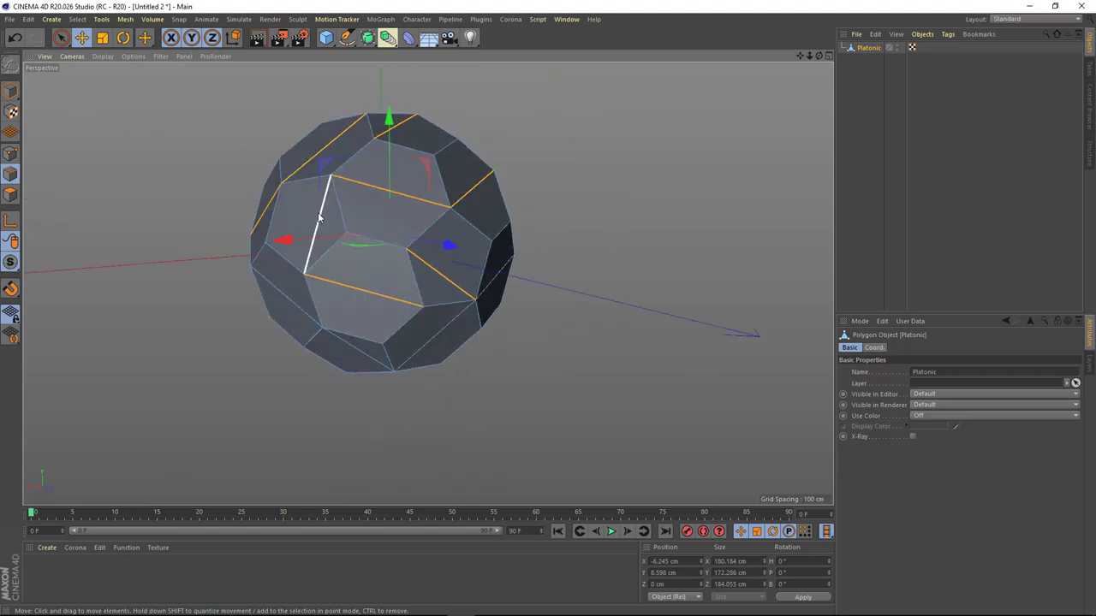
pyautogui.keyDown('shift'); pyautogui.click(347, 305); pyautogui.keyUp('shift')
pyautogui.moveTo(347, 305)
pyautogui.keyDown('alt'); pyautogui.mouseDown()
pyautogui.moveTo(343, 358)
pyautogui.moveTo(424, 361)
pyautogui.mouseUp(); pyautogui.keyUp('alt')
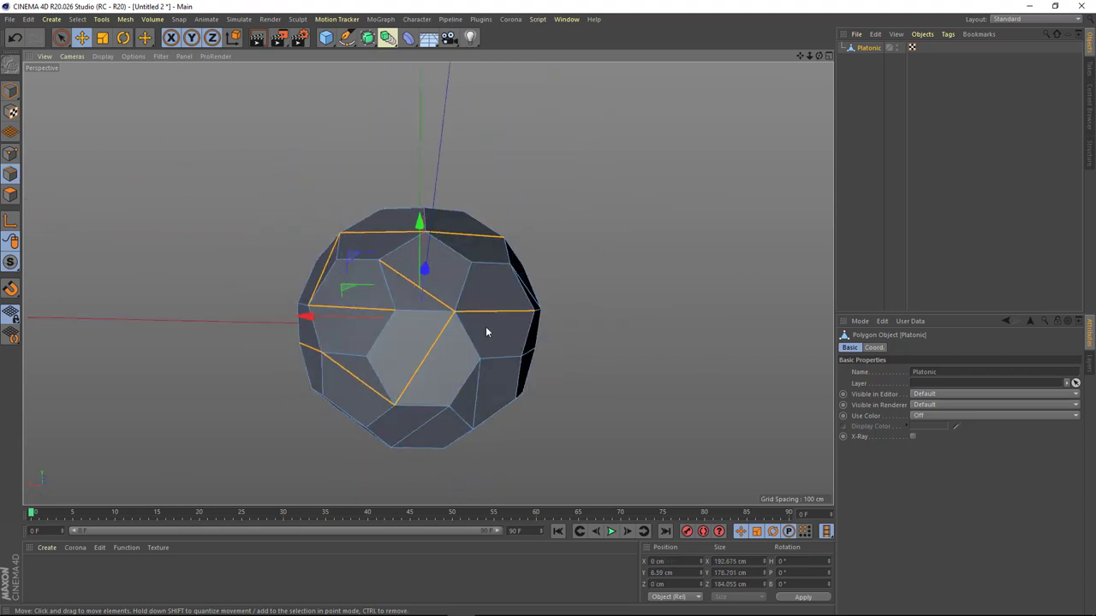
pyautogui.moveTo(486, 332)
pyautogui.keyDown('alt'); pyautogui.mouseDown()
pyautogui.moveTo(489, 262)
pyautogui.moveTo(465, 306)
pyautogui.moveTo(543, 340)
pyautogui.moveTo(472, 324)
pyautogui.moveTo(423, 377)
pyautogui.moveTo(403, 368)
pyautogui.moveTo(610, 361)
pyautogui.moveTo(252, 249)
pyautogui.moveTo(518, 281)
pyautogui.moveTo(374, 184)
pyautogui.mouseUp(); pyautogui.keyUp('alt')
# - Dissolve the selected edges, leaving clean pentagon and hexagon faces
pyautogui.rightClick(375, 184)
pyautogui.click(405, 287)
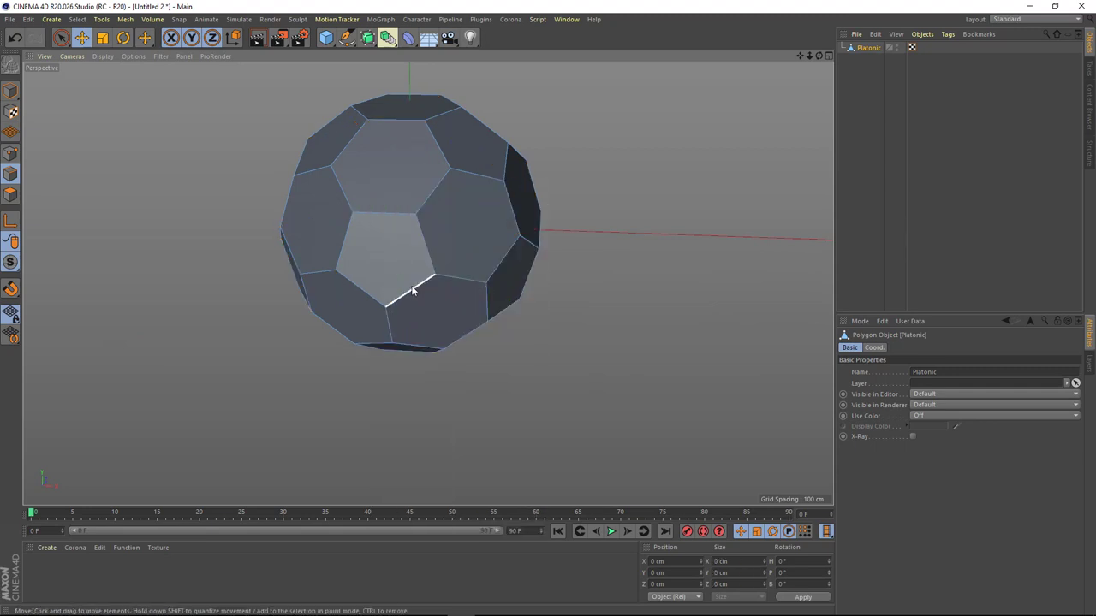
pyautogui.moveTo(411, 286)
pyautogui.keyDown('alt'); pyautogui.mouseDown()
pyautogui.moveTo(491, 275)
pyautogui.moveTo(333, 264)
pyautogui.moveTo(303, 312)
pyautogui.moveTo(377, 291)
pyautogui.mouseUp(); pyautogui.keyUp('alt')
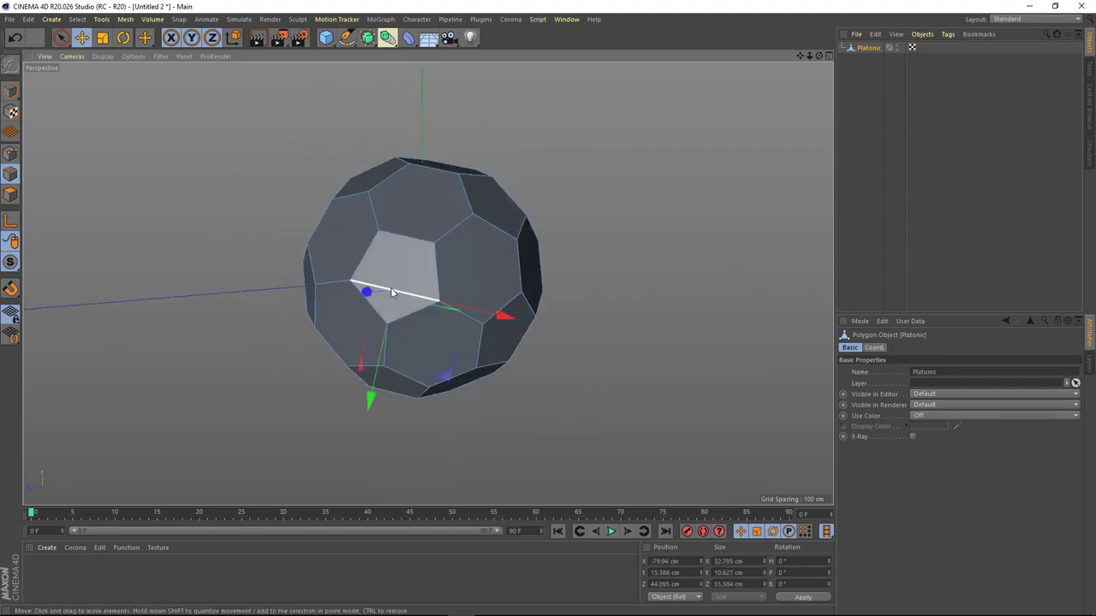
pyautogui.moveTo(454, 346)
pyautogui.keyDown('alt'); pyautogui.mouseDown()
pyautogui.moveTo(376, 320)
pyautogui.moveTo(537, 304)
pyautogui.moveTo(440, 285)
pyautogui.moveTo(384, 337)
pyautogui.moveTo(444, 232)
pyautogui.moveTo(440, 254)
pyautogui.moveTo(351, 270)
pyautogui.moveTo(593, 349)
pyautogui.moveTo(274, 295)
pyautogui.moveTo(322, 260)
pyautogui.mouseUp(); pyautogui.keyUp('alt')
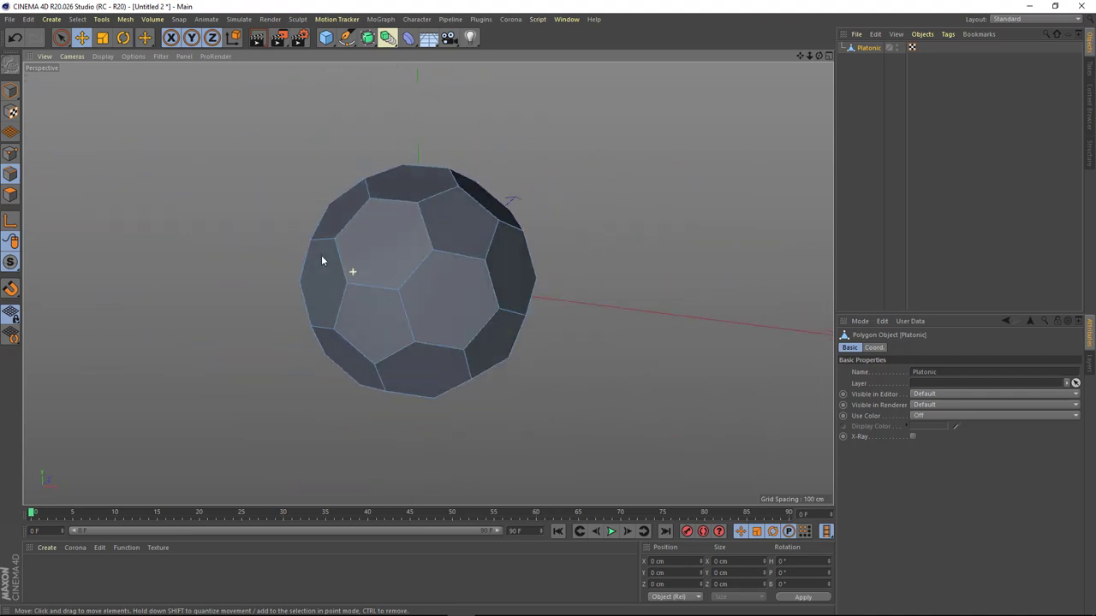
# - Select all the ball's polygons and apply Extrude Inner to them
pyautogui.keyDown('alt'); pyautogui.moveTo(432, 271); pyautogui.dragTo(426, 275); pyautogui.keyUp('alt')
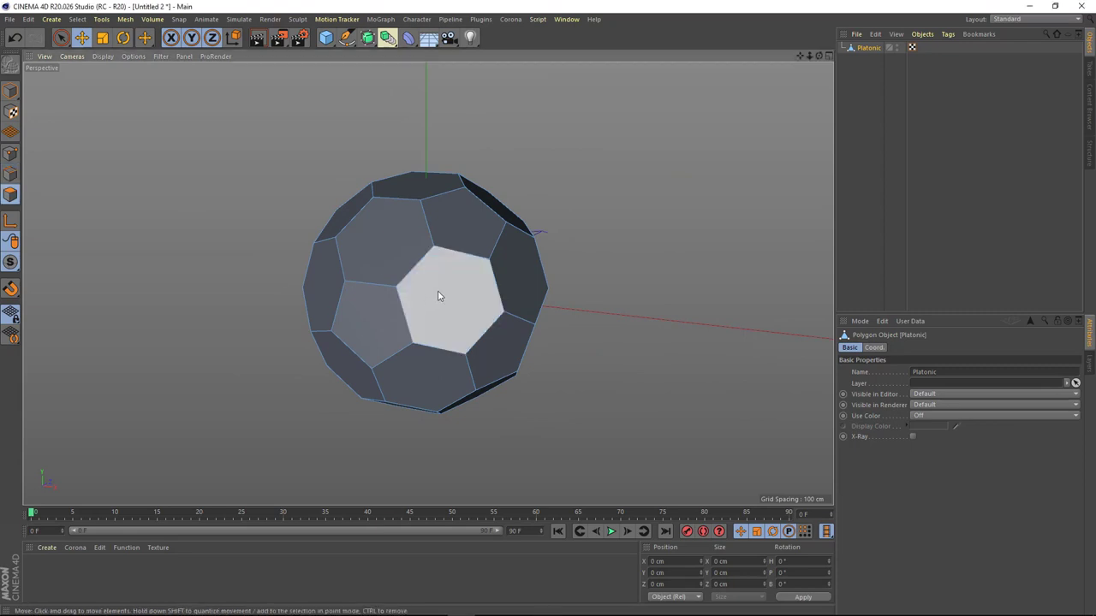
pyautogui.hotkey('ctrl', 'a')
pyautogui.rightClick(399, 213)
pyautogui.click(431, 443)
pyautogui.scroll(5, 577, 205)
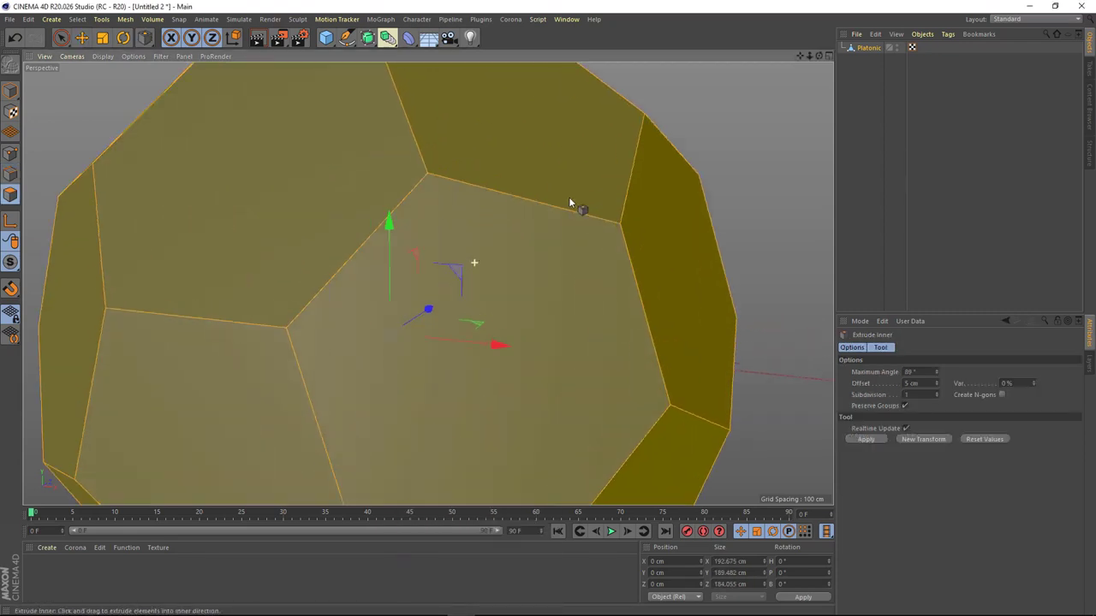
pyautogui.scroll(3, 436, 234)
pyautogui.scroll(2, 411, 248)
pyautogui.moveTo(536, 248); pyautogui.dragTo(528, 251)
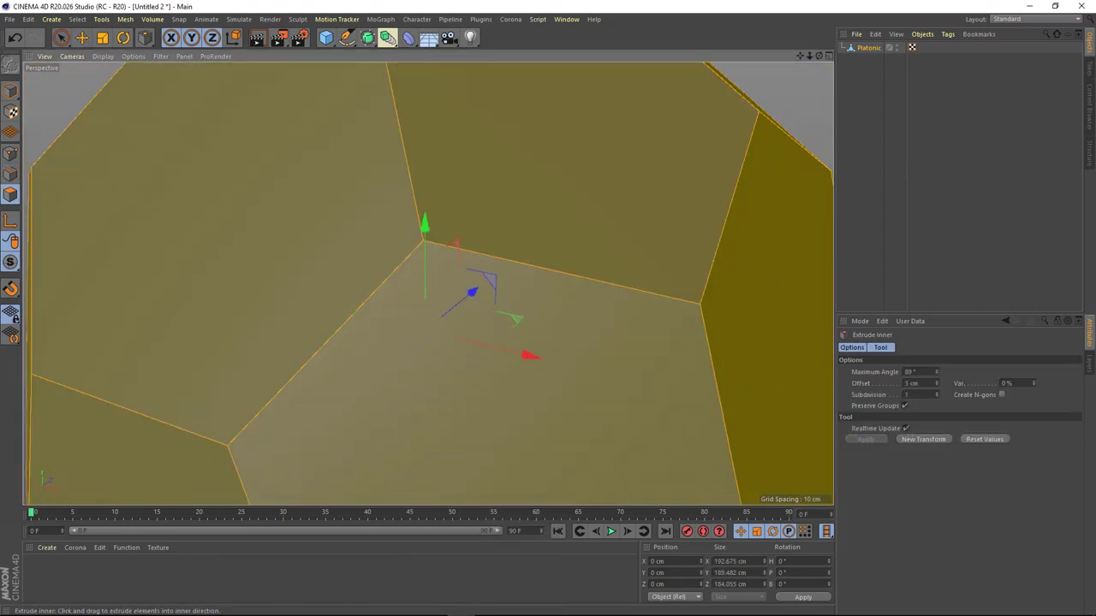
# - Turn off Preserve Groups so each face insets separately, with a 0.6 cm offset
pyautogui.click(905, 405)
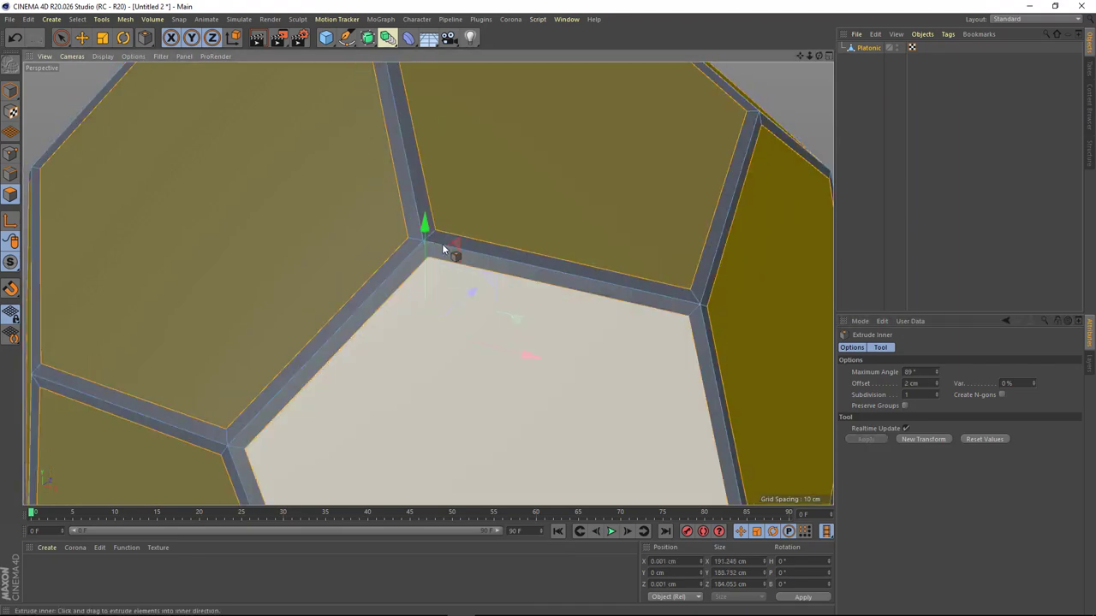
pyautogui.scroll(3, 443, 248)
pyautogui.press('Down')
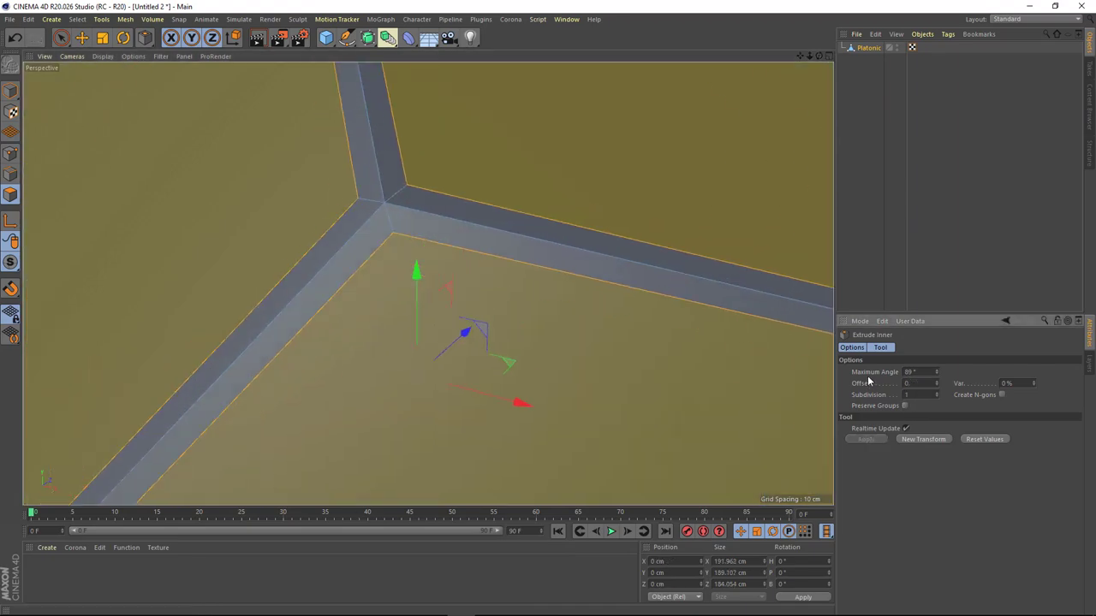
pyautogui.scroll(-3, 389, 256)
pyautogui.moveTo(416, 274)
pyautogui.keyDown('alt'); pyautogui.mouseDown()
pyautogui.moveTo(477, 264)
pyautogui.moveTo(457, 242)
pyautogui.mouseUp(); pyautogui.keyUp('alt')
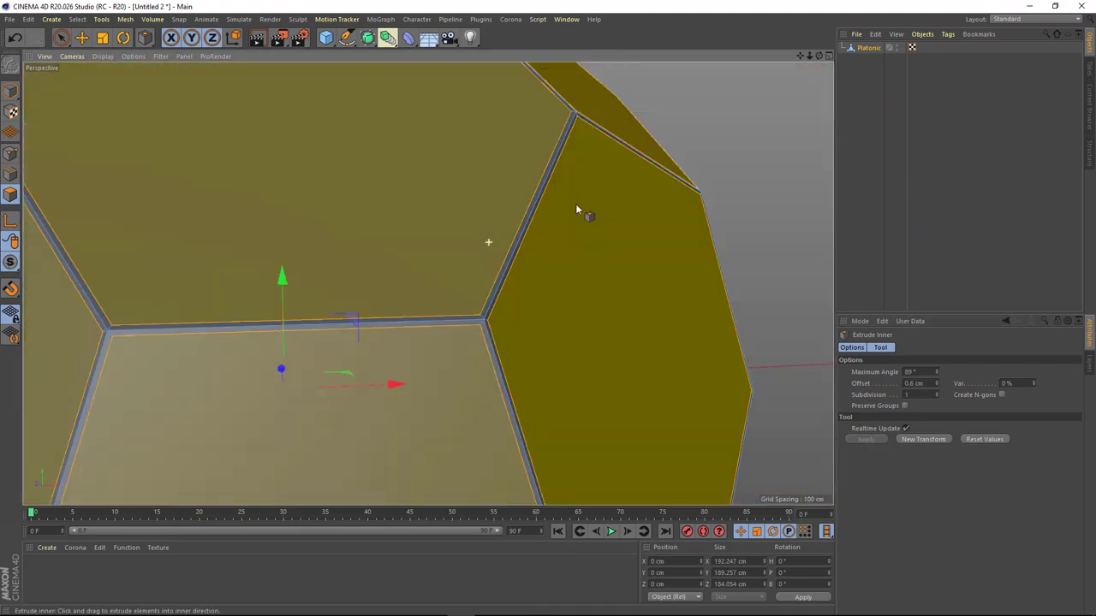
pyautogui.scroll(-3, 428, 259)
pyautogui.scroll(2, 395, 242)
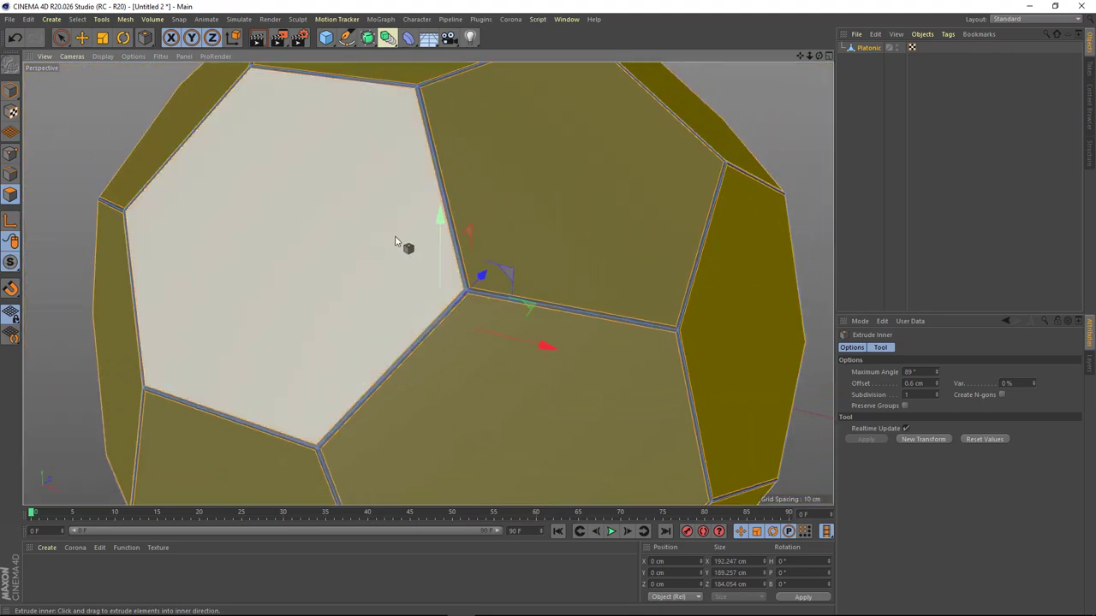
pyautogui.rightClick(309, 191)
pyautogui.press('Escape')
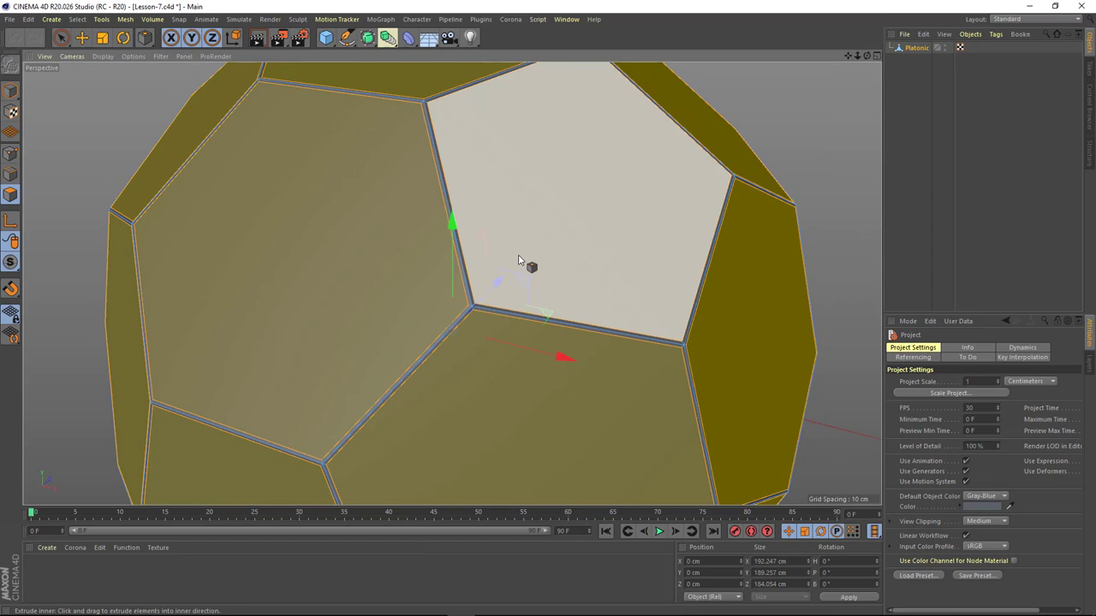
# - With Live Selection, deselect hexagon faces so only the pentagon panels stay selected
pyautogui.scroll(-3, 514, 257)
pyautogui.press('e')
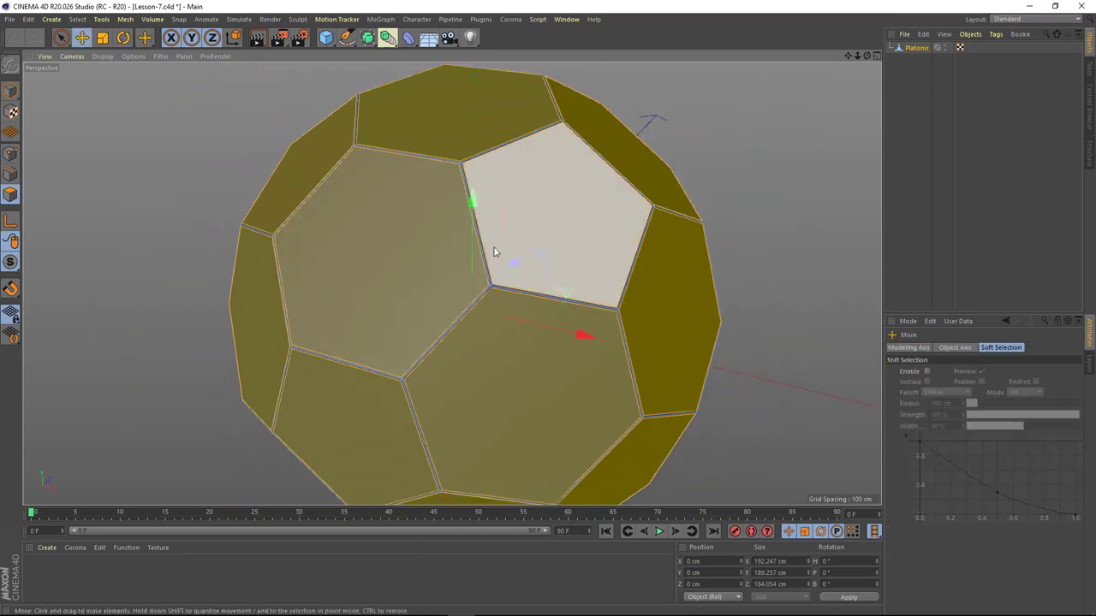
pyautogui.keyDown('alt'); pyautogui.moveTo(494, 247); pyautogui.dragTo(391, 249); pyautogui.keyUp('alt')
pyautogui.click(391, 250)
pyautogui.scroll(1, 402, 239)
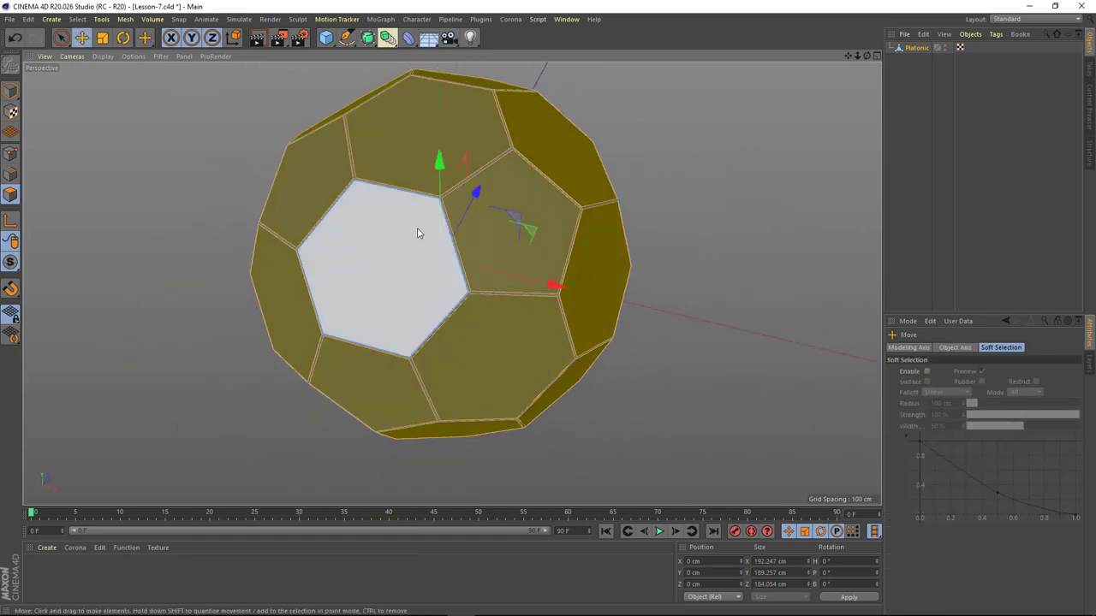
pyautogui.keyDown('shift'); pyautogui.click(455, 139); pyautogui.keyUp('shift')
pyautogui.keyDown('shift'); pyautogui.click(567, 154); pyautogui.keyUp('shift')
pyautogui.moveTo(525, 314)
pyautogui.keyDown('alt'); pyautogui.mouseDown()
pyautogui.moveTo(548, 250)
pyautogui.moveTo(366, 293)
pyautogui.mouseUp(); pyautogui.keyUp('alt')
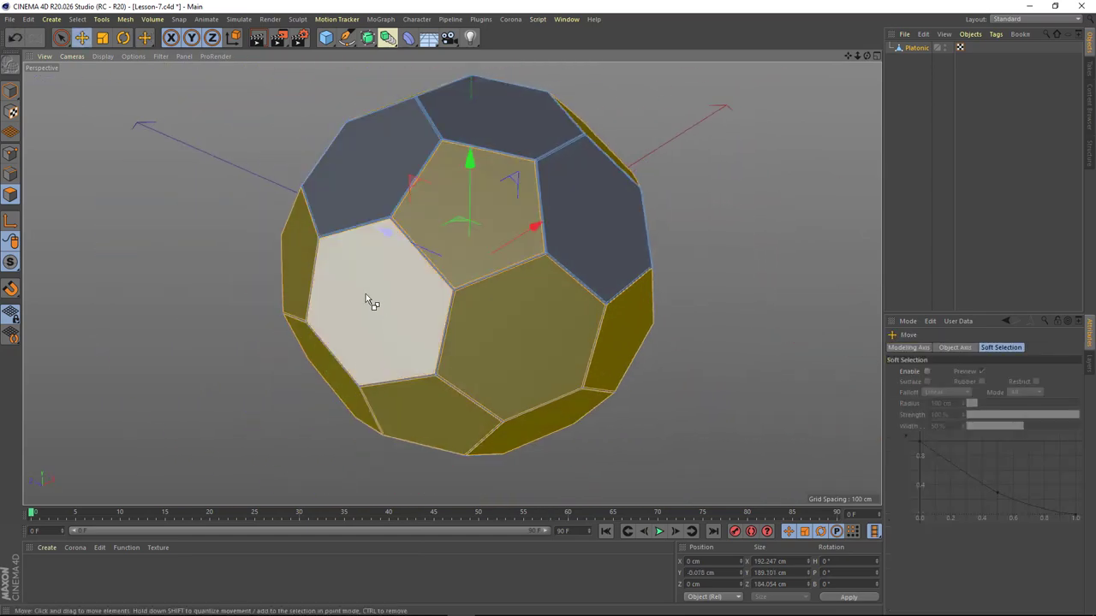
pyautogui.keyDown('shift'); pyautogui.click(365, 294); pyautogui.keyUp('shift')
pyautogui.keyDown('alt'); pyautogui.moveTo(495, 335); pyautogui.dragTo(574, 279); pyautogui.keyUp('alt')
pyautogui.keyDown('shift'); pyautogui.click(574, 278); pyautogui.keyUp('shift')
# - Deselect the last hexagons and store the pentagon panels with Set Selection
pyautogui.keyDown('shift'); pyautogui.click(382, 319); pyautogui.keyUp('shift')
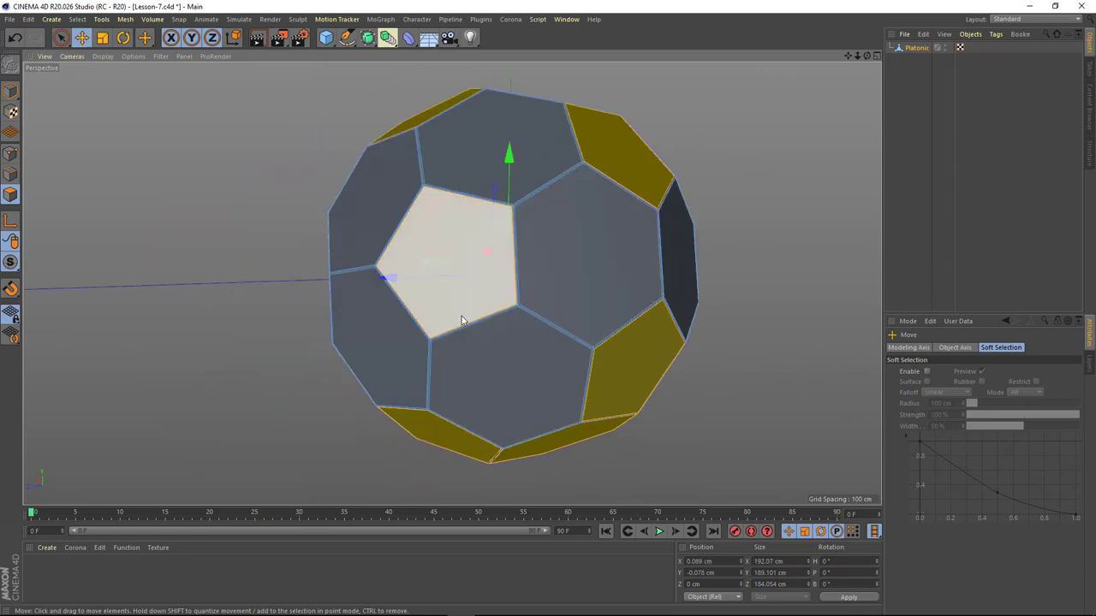
pyautogui.moveTo(460, 318)
pyautogui.keyDown('alt'); pyautogui.mouseDown()
pyautogui.moveTo(392, 325)
pyautogui.moveTo(288, 311)
pyautogui.moveTo(275, 348)
pyautogui.moveTo(326, 311)
pyautogui.moveTo(519, 342)
pyautogui.moveTo(369, 281)
pyautogui.moveTo(269, 281)
pyautogui.mouseUp(); pyautogui.keyUp('alt')
pyautogui.keyDown('shift'); pyautogui.click(269, 281); pyautogui.keyUp('shift')
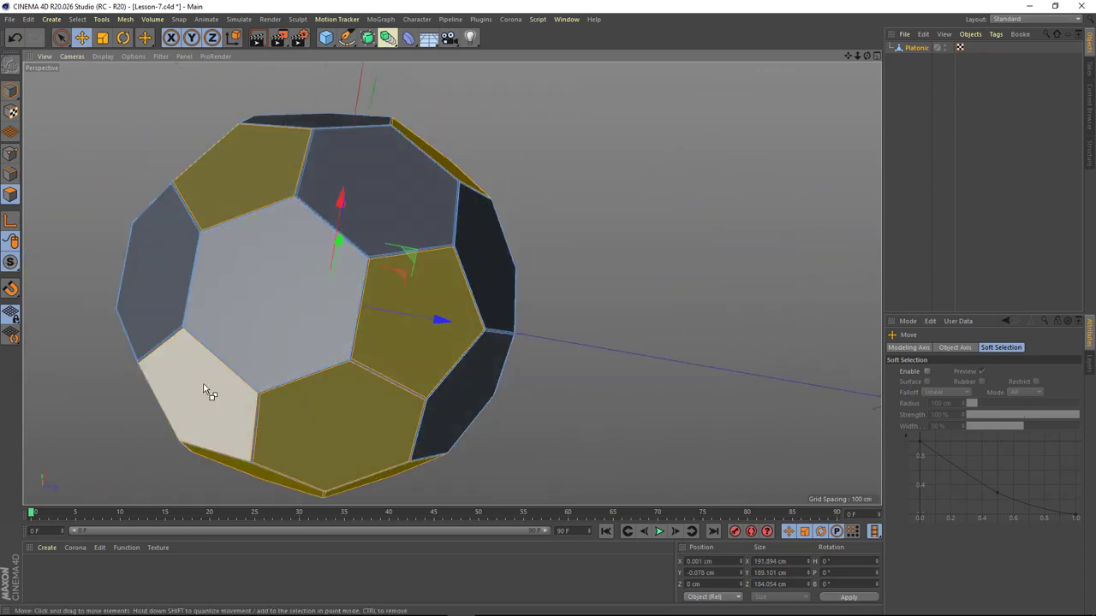
pyautogui.moveTo(208, 386)
pyautogui.keyDown('alt'); pyautogui.mouseDown()
pyautogui.moveTo(412, 278)
pyautogui.moveTo(430, 356)
pyautogui.mouseUp(); pyautogui.keyUp('alt')
pyautogui.keyDown('shift'); pyautogui.click(386, 323); pyautogui.keyUp('shift')
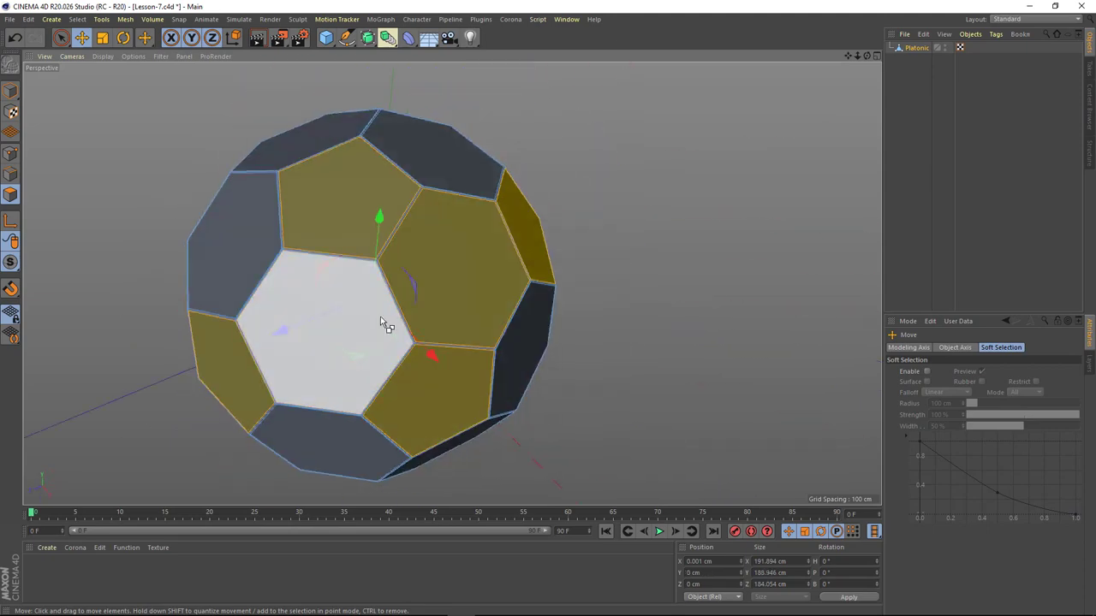
pyautogui.moveTo(386, 323)
pyautogui.keyDown('alt'); pyautogui.mouseDown()
pyautogui.moveTo(306, 337)
pyautogui.moveTo(186, 221)
pyautogui.moveTo(86, 228)
pyautogui.moveTo(533, 237)
pyautogui.moveTo(550, 363)
pyautogui.moveTo(479, 282)
pyautogui.mouseUp(); pyautogui.keyUp('alt')
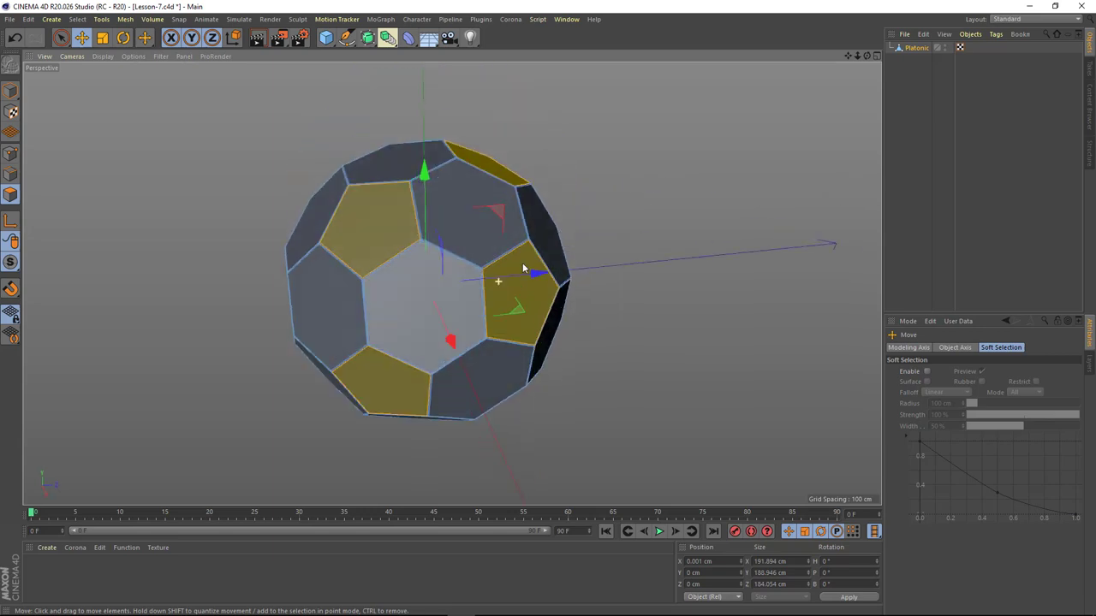
pyautogui.click(77, 18)
pyautogui.click(103, 300)
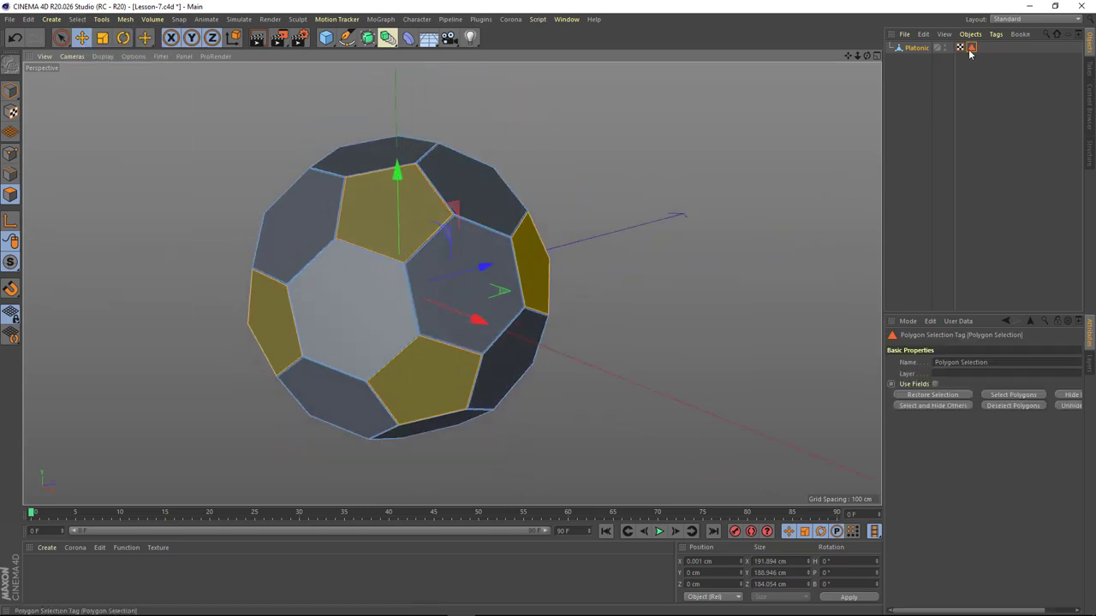
# - Select every hexagon panel around the ball
pyautogui.click(464, 285)
pyautogui.moveTo(337, 296)
pyautogui.keyDown('alt'); pyautogui.mouseDown()
pyautogui.moveTo(331, 269)
pyautogui.moveTo(404, 289)
pyautogui.mouseUp(); pyautogui.keyUp('alt')
pyautogui.keyDown('shift'); pyautogui.click(404, 284); pyautogui.keyUp('shift')
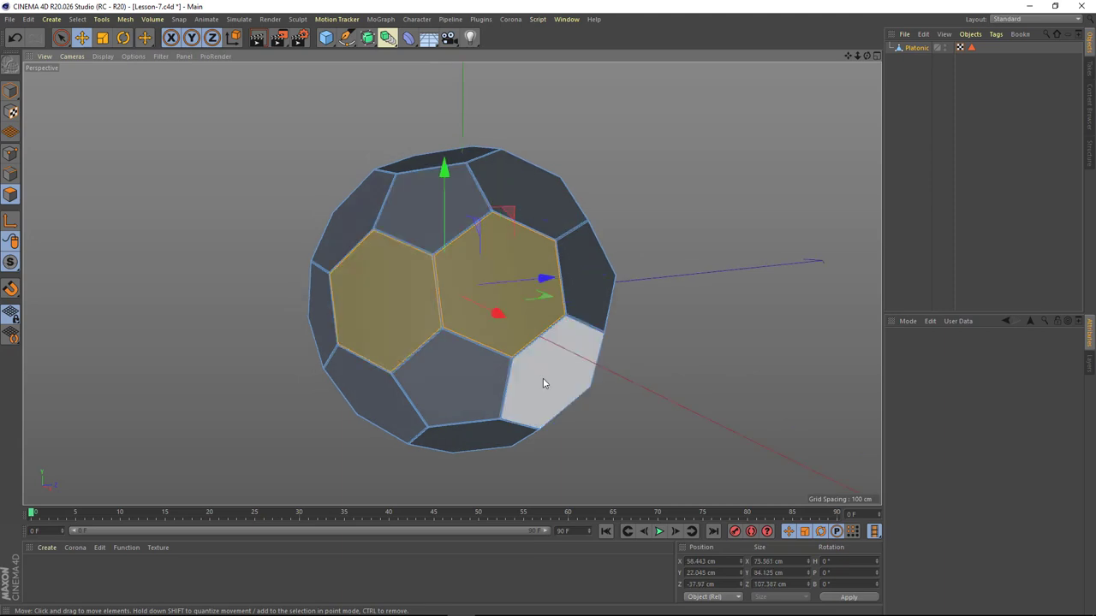
pyautogui.keyDown('shift'); pyautogui.click(543, 379); pyautogui.keyUp('shift')
pyautogui.keyDown('alt'); pyautogui.moveTo(545, 327); pyautogui.dragTo(510, 353); pyautogui.keyUp('alt')
pyautogui.keyDown('shift'); pyautogui.click(466, 377); pyautogui.keyUp('shift')
pyautogui.keyDown('shift'); pyautogui.click(359, 316); pyautogui.keyUp('shift')
pyautogui.moveTo(466, 268)
pyautogui.keyDown('alt'); pyautogui.mouseDown()
pyautogui.moveTo(343, 296)
pyautogui.moveTo(585, 191)
pyautogui.moveTo(465, 274)
pyautogui.moveTo(467, 173)
pyautogui.mouseUp(); pyautogui.keyUp('alt')
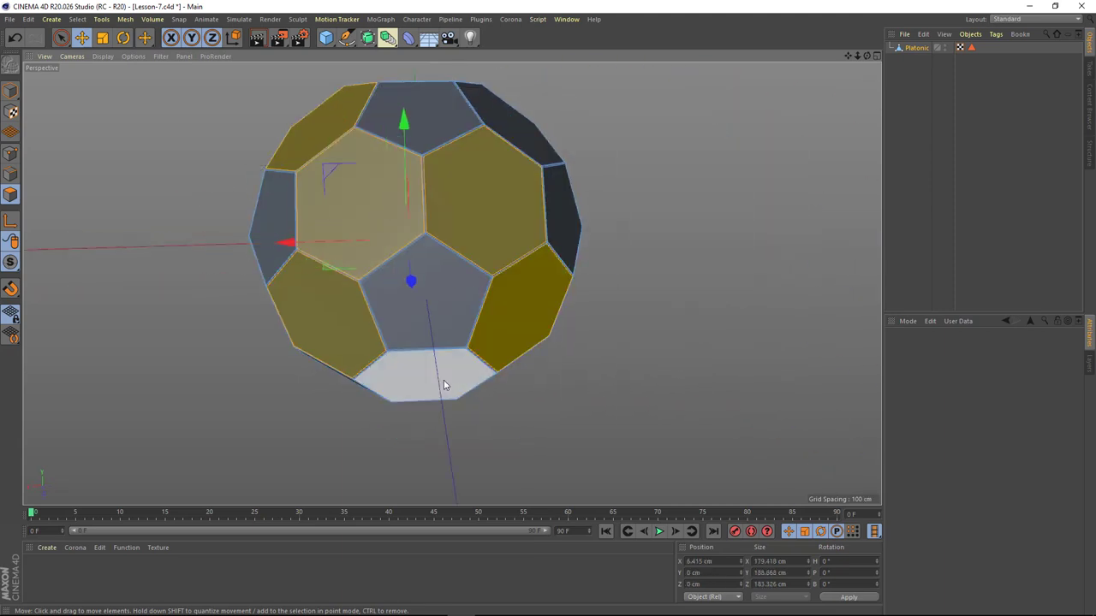
pyautogui.moveTo(444, 385)
pyautogui.keyDown('alt'); pyautogui.mouseDown()
pyautogui.moveTo(523, 236)
pyautogui.moveTo(491, 218)
pyautogui.moveTo(492, 158)
pyautogui.mouseUp(); pyautogui.keyUp('alt')
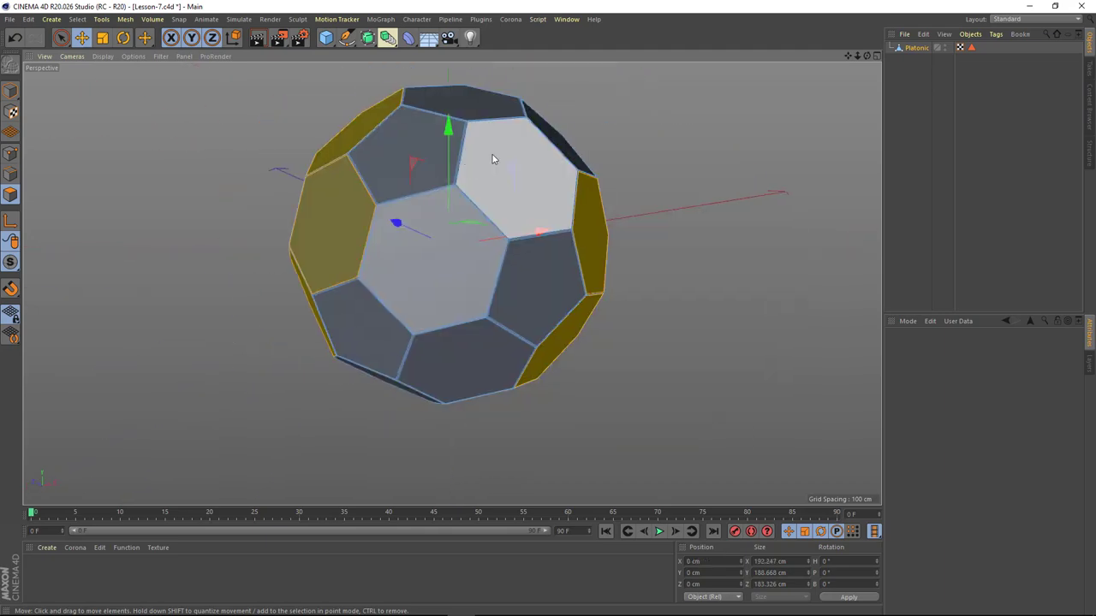
pyautogui.moveTo(495, 282)
pyautogui.keyDown('alt'); pyautogui.mouseDown()
pyautogui.moveTo(423, 292)
pyautogui.moveTo(576, 260)
pyautogui.mouseUp(); pyautogui.keyUp('alt')
pyautogui.keyDown('shift'); pyautogui.click(486, 302); pyautogui.keyUp('shift')
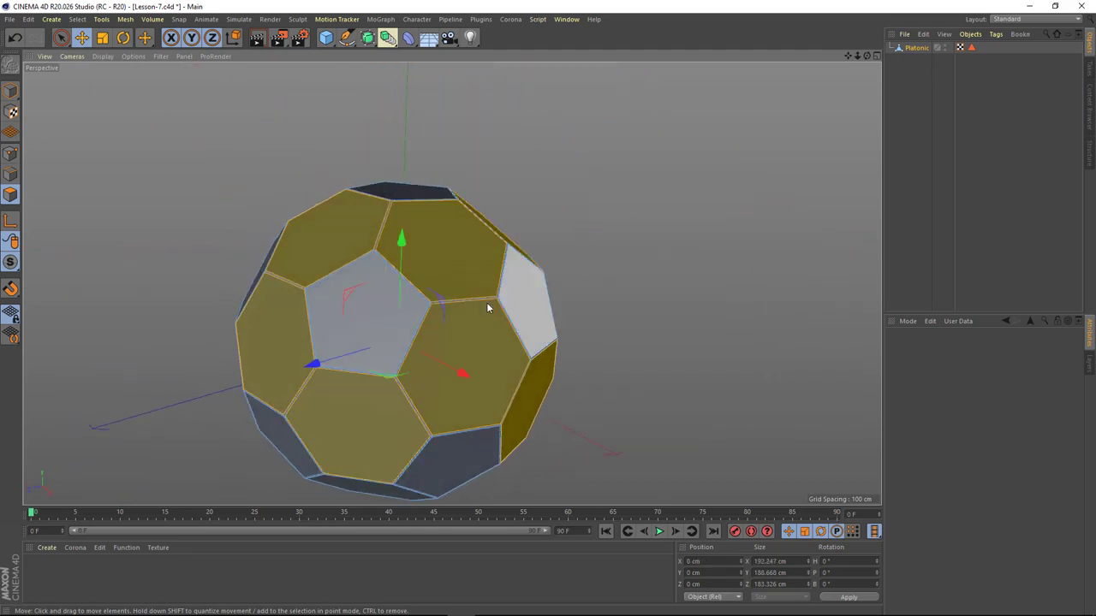
pyautogui.moveTo(486, 302)
pyautogui.keyDown('alt'); pyautogui.mouseDown()
pyautogui.moveTo(543, 205)
pyautogui.moveTo(435, 199)
pyautogui.moveTo(534, 386)
pyautogui.moveTo(465, 191)
pyautogui.moveTo(463, 399)
pyautogui.moveTo(413, 238)
pyautogui.moveTo(504, 218)
pyautogui.moveTo(301, 220)
pyautogui.moveTo(422, 271)
pyautogui.moveTo(228, 330)
pyautogui.moveTo(74, 324)
pyautogui.moveTo(195, 182)
pyautogui.moveTo(431, 322)
pyautogui.mouseUp(); pyautogui.keyUp('alt')
# - Store the selected hexagon panels as Polygon Selection.1
pyautogui.click(78, 19)
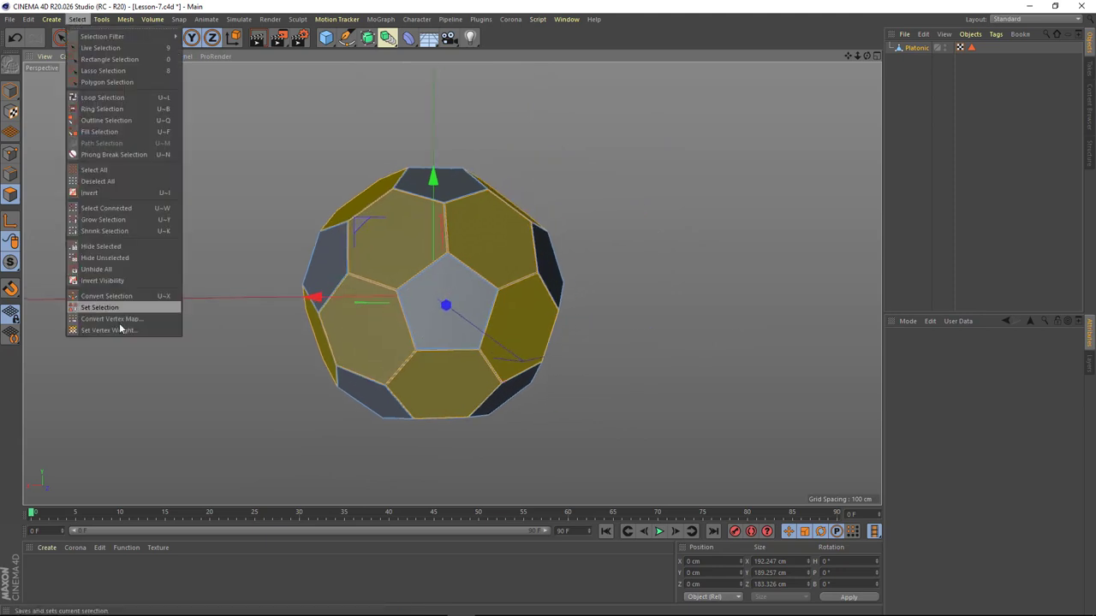
pyautogui.click(110, 318)
pyautogui.moveTo(526, 208)
pyautogui.keyDown('alt'); pyautogui.mouseDown()
pyautogui.moveTo(435, 286)
pyautogui.moveTo(480, 256)
pyautogui.mouseUp(); pyautogui.keyUp('alt')
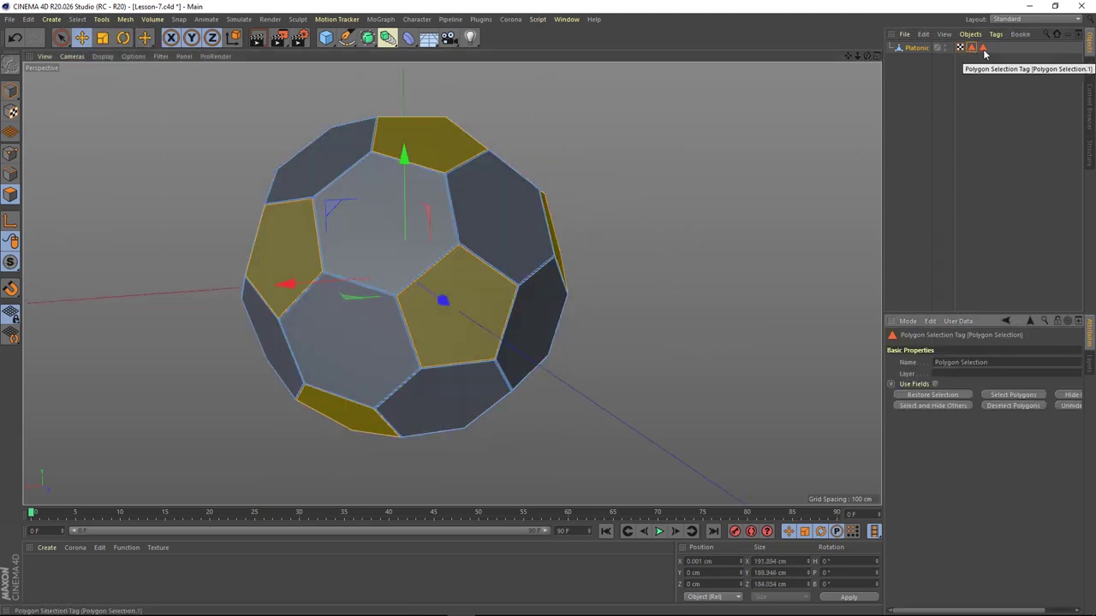
# - Restore the stored selections so every panel of the ball is selected
pyautogui.click(983, 47)
pyautogui.scroll(5, 455, 257)
pyautogui.scroll(-5, 427, 312)
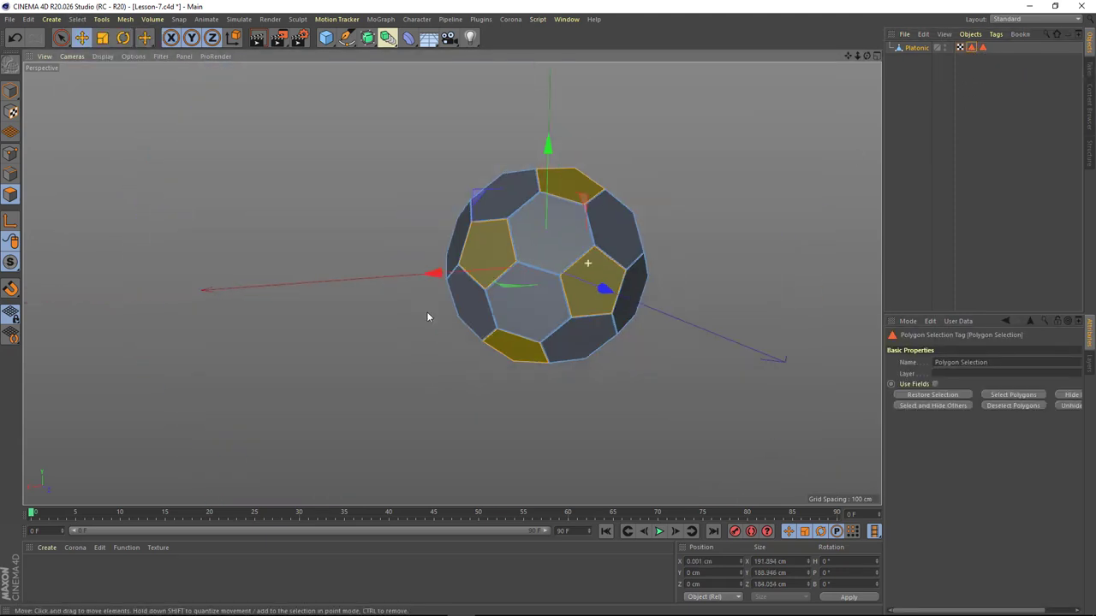
pyautogui.moveTo(426, 311)
pyautogui.keyDown('alt'); pyautogui.mouseDown()
pyautogui.moveTo(479, 282)
pyautogui.moveTo(542, 270)
pyautogui.mouseUp(); pyautogui.keyUp('alt')
pyautogui.doubleClick(971, 48)
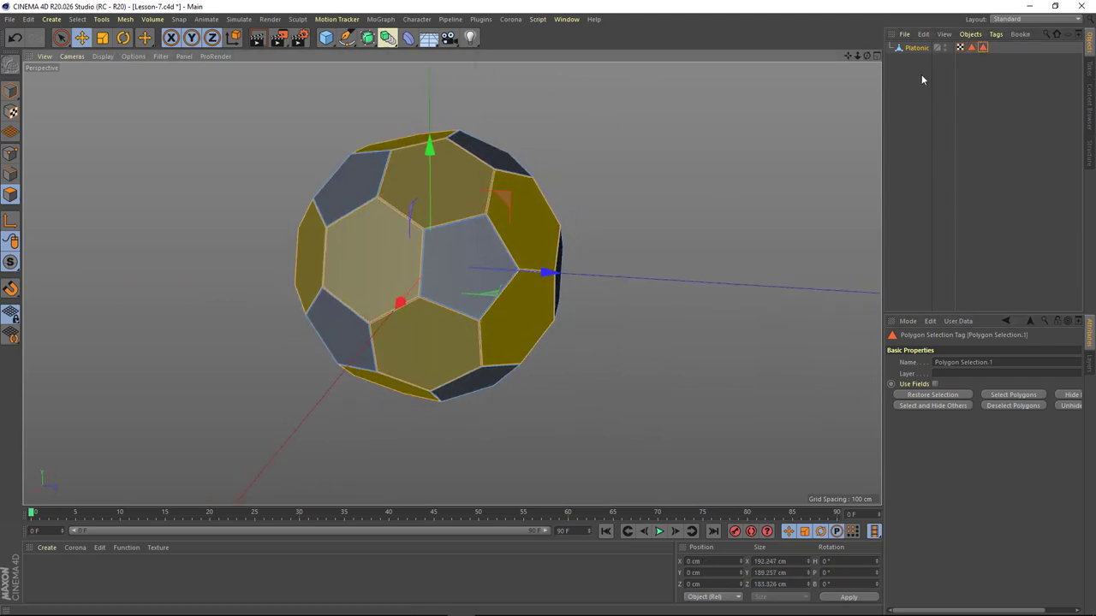
pyautogui.keyDown('alt'); pyautogui.moveTo(455, 229); pyautogui.dragTo(452, 230); pyautogui.keyUp('alt')
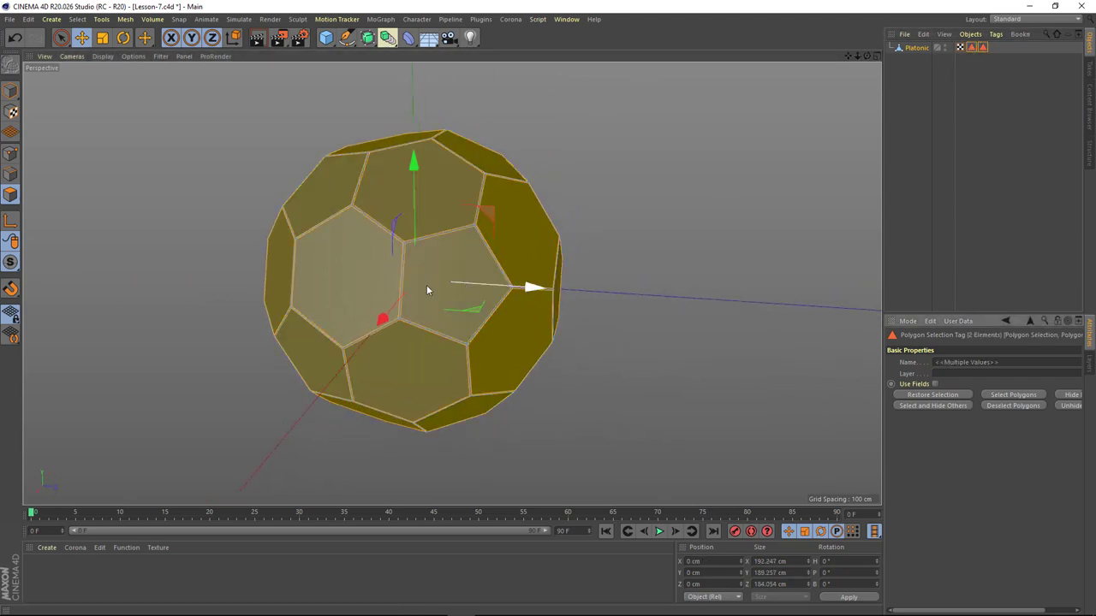
pyautogui.scroll(3, 427, 286)
pyautogui.moveTo(448, 274)
pyautogui.keyDown('alt'); pyautogui.mouseDown()
pyautogui.moveTo(494, 262)
pyautogui.moveTo(457, 217)
pyautogui.moveTo(457, 257)
pyautogui.mouseUp(); pyautogui.keyUp('alt')
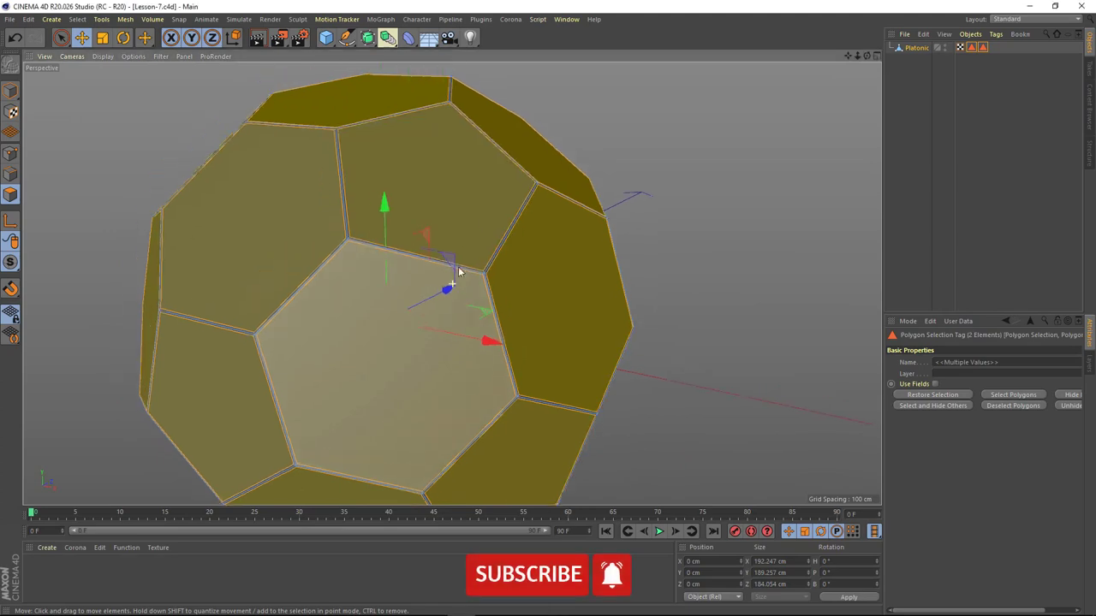
# - Extrude the selected panels outward to give them thickness
pyautogui.rightClick(458, 191)
pyautogui.click(481, 365)
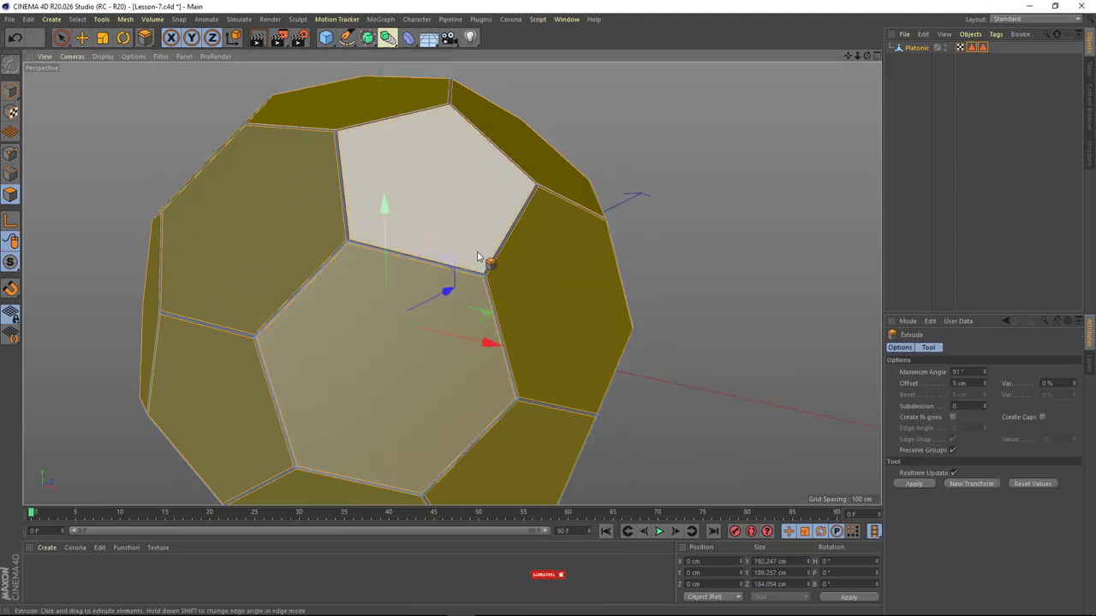
pyautogui.scroll(2, 489, 257)
pyautogui.moveTo(496, 226)
pyautogui.mouseDown()
pyautogui.moveTo(531, 225)
pyautogui.moveTo(436, 248)
pyautogui.moveTo(467, 248)
pyautogui.mouseUp()
pyautogui.scroll(-2, 502, 232)
pyautogui.scroll(3, 384, 242)
pyautogui.keyDown('ctrl'); pyautogui.click(453, 242); pyautogui.keyUp('ctrl')
# - Inset the panels and push them slightly outward along their normals
pyautogui.rightClick(456, 208)
pyautogui.click(482, 377)
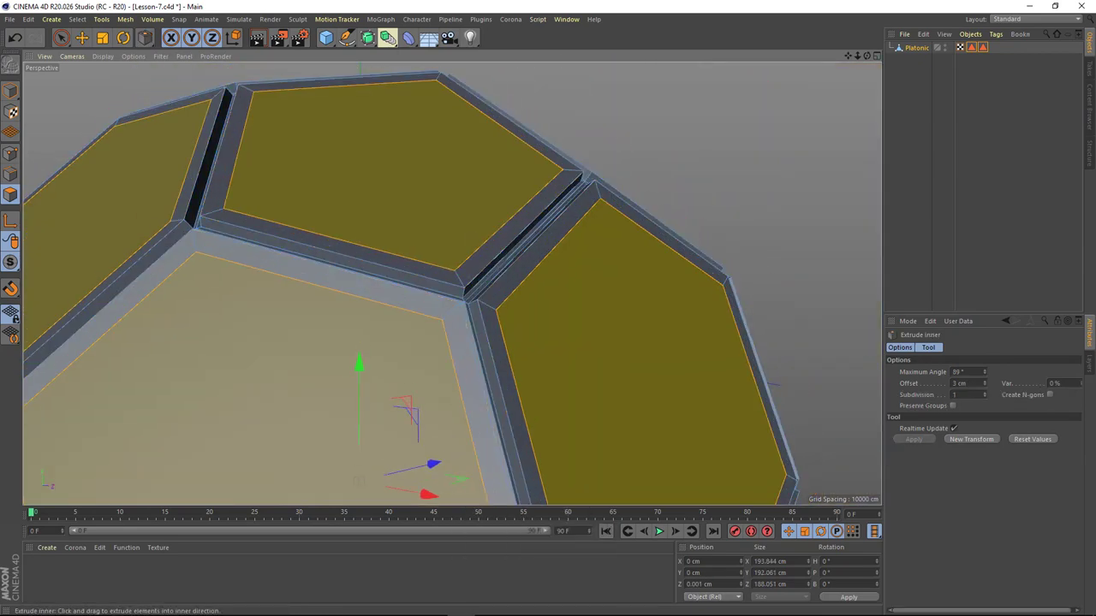
pyautogui.keyDown('ctrl'); pyautogui.click(467, 249); pyautogui.keyUp('ctrl')
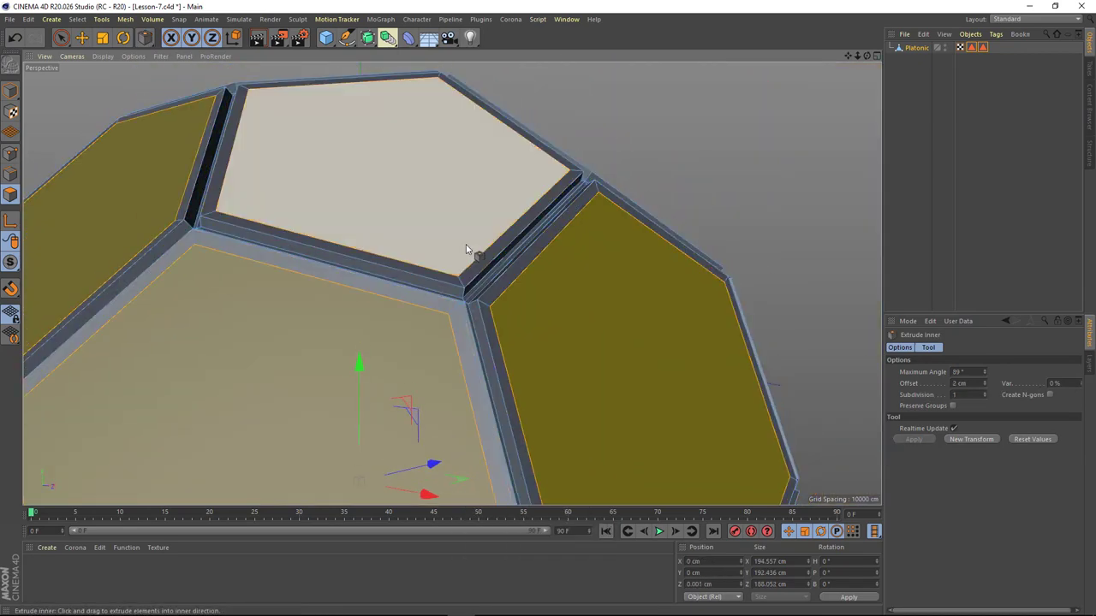
pyautogui.hotkey('ctrl', 'z')
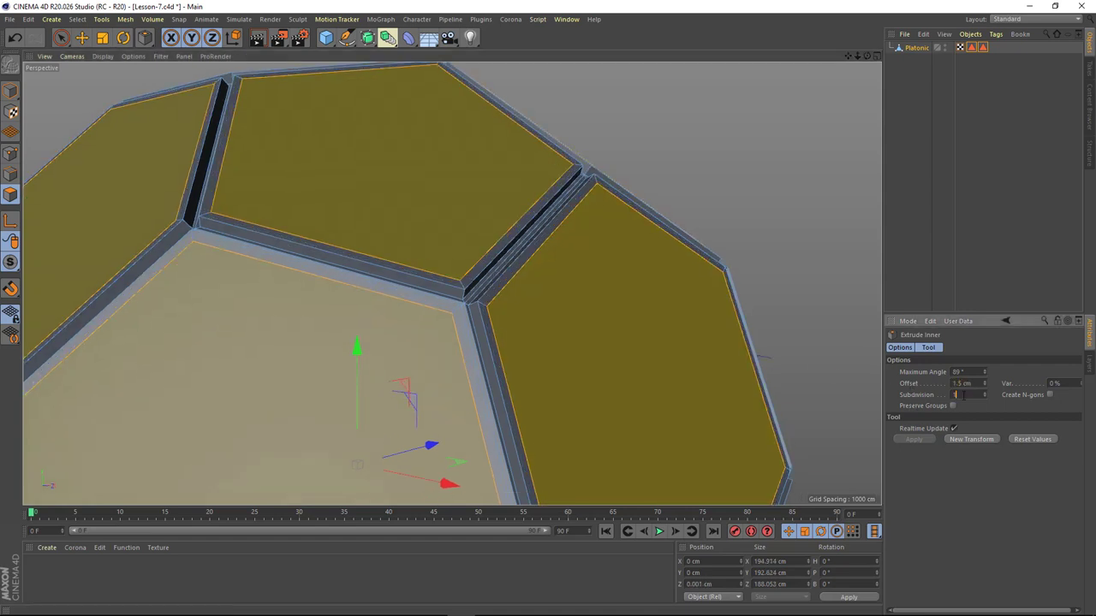
pyautogui.rightClick(417, 180)
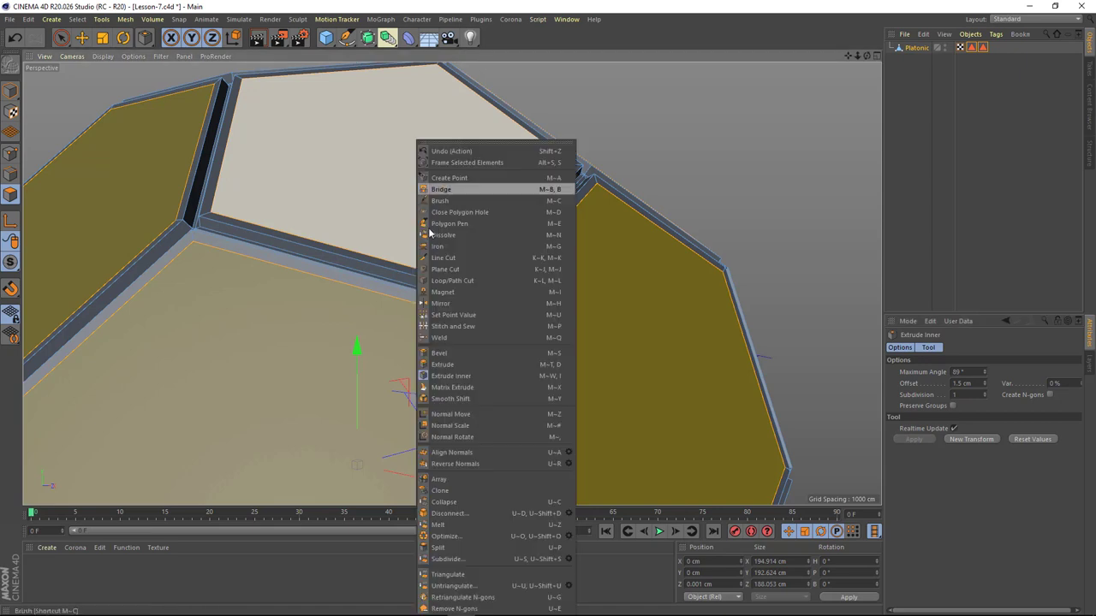
pyautogui.click(451, 415)
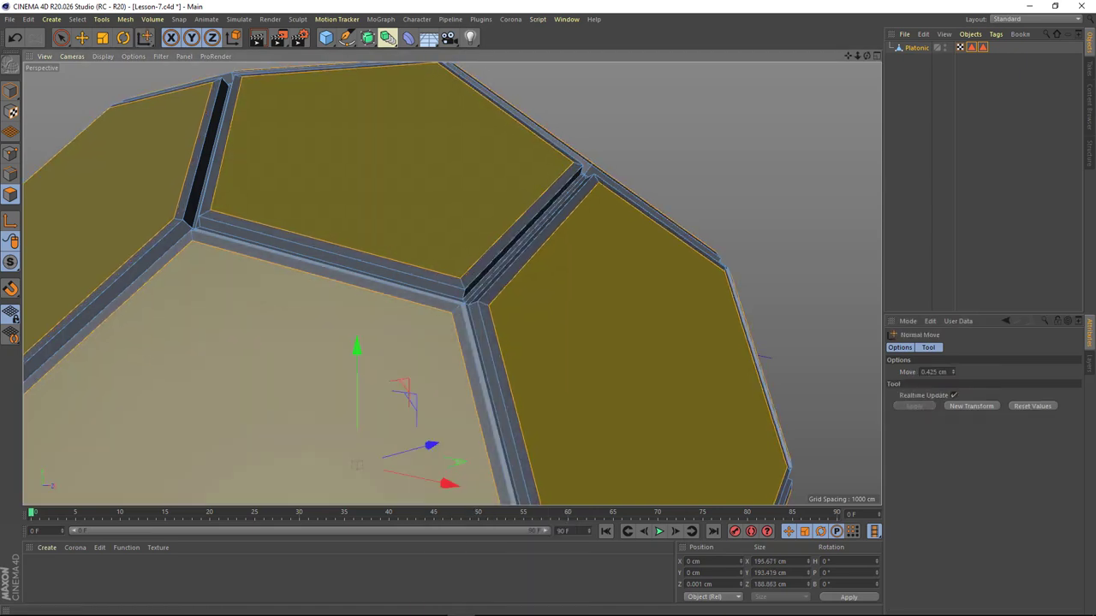
pyautogui.moveTo(452, 237)
pyautogui.keyDown('alt'); pyautogui.mouseDown()
pyautogui.moveTo(463, 283)
pyautogui.moveTo(438, 237)
pyautogui.mouseUp(); pyautogui.keyUp('alt')
# - Add a Circle spline and switch to the four-view layout
pyautogui.click(346, 37)
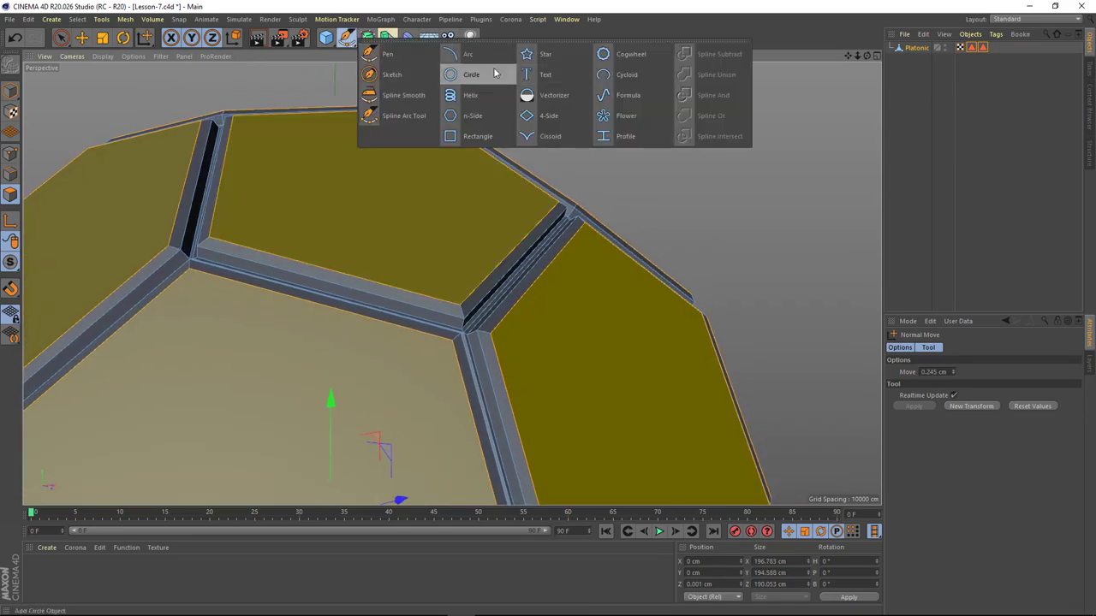
pyautogui.click(494, 74)
pyautogui.middleClick(480, 241)
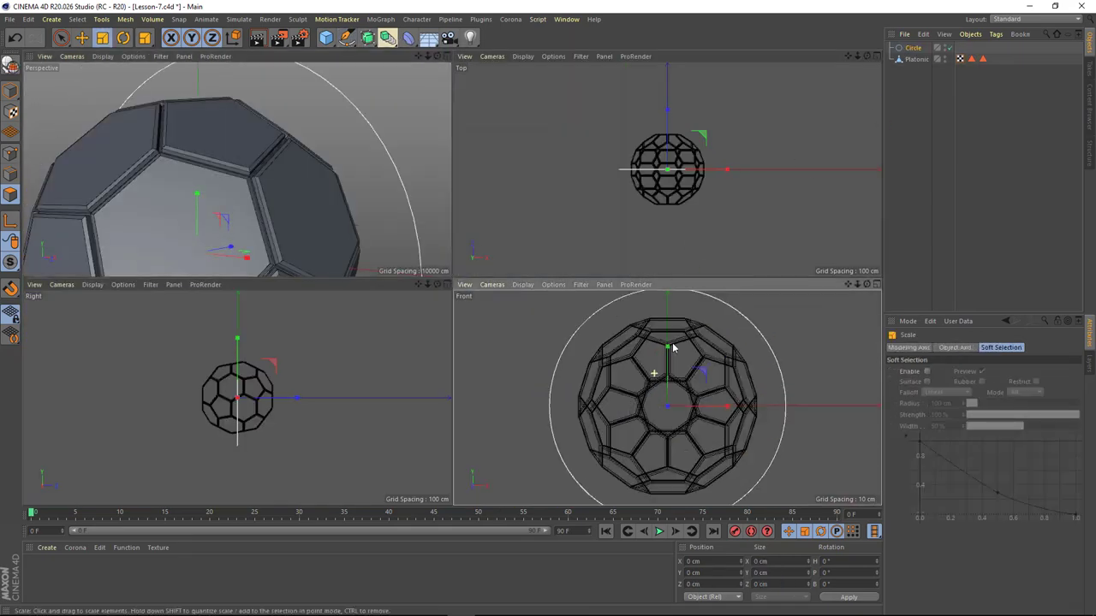
pyautogui.keyDown('alt'); pyautogui.moveTo(673, 347); pyautogui.dragTo(791, 343, button='right'); pyautogui.keyUp('alt')
pyautogui.scroll(10, 711, 382)
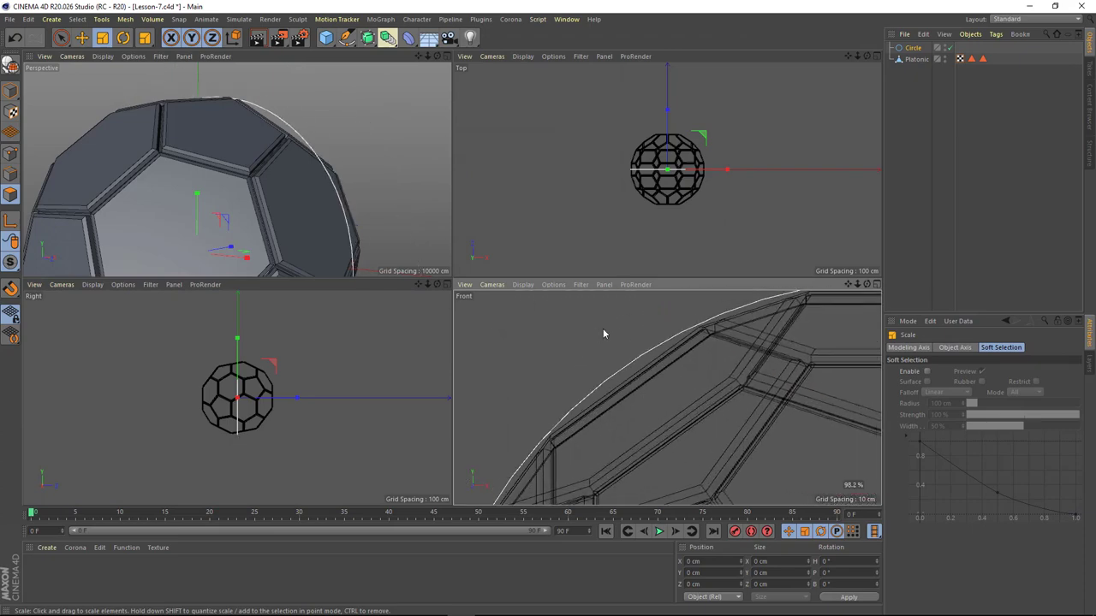
pyautogui.scroll(2, 295, 201)
# - Reselect the Platonic ball, inset its panel faces again and push them outward
pyautogui.click(916, 59)
pyautogui.moveTo(453, 190); pyautogui.dragTo(530, 197)
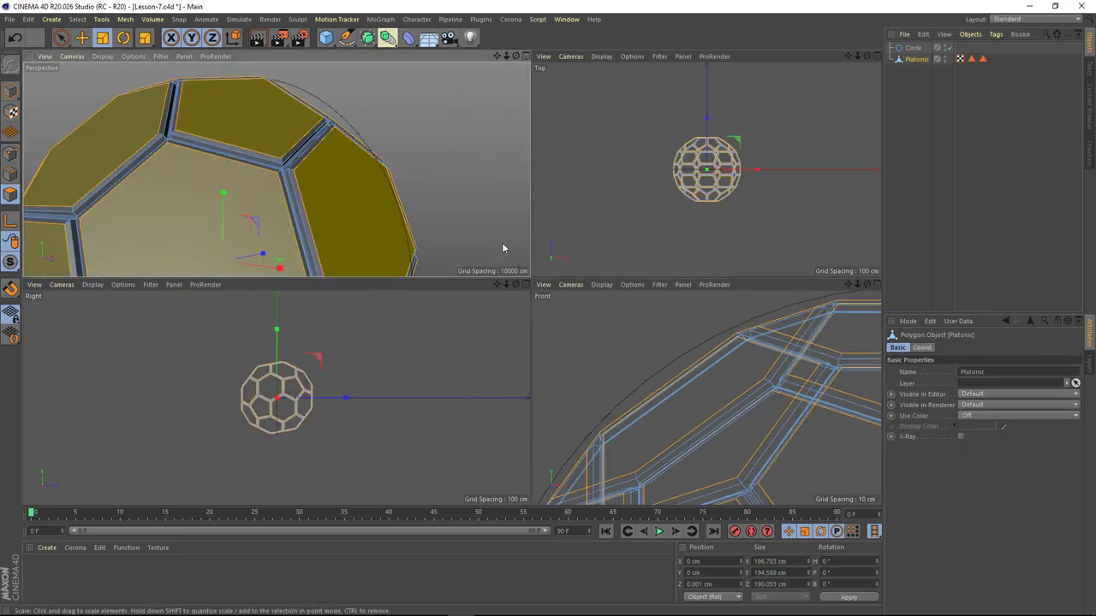
pyautogui.rightClick(370, 144)
pyautogui.click(402, 376)
pyautogui.moveTo(339, 185); pyautogui.dragTo(355, 171)
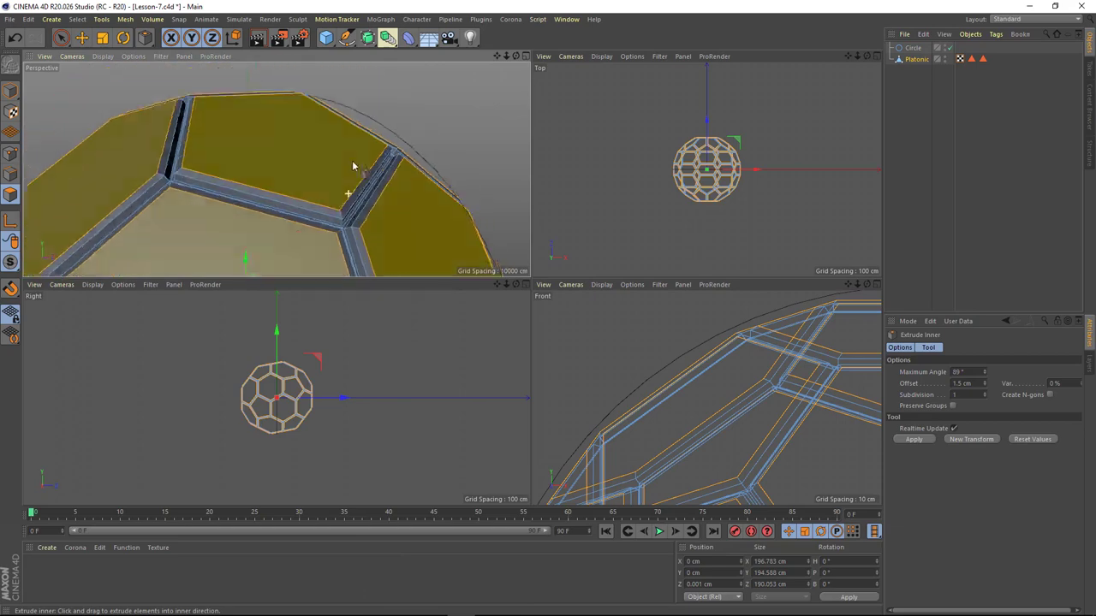
pyautogui.rightClick(315, 144)
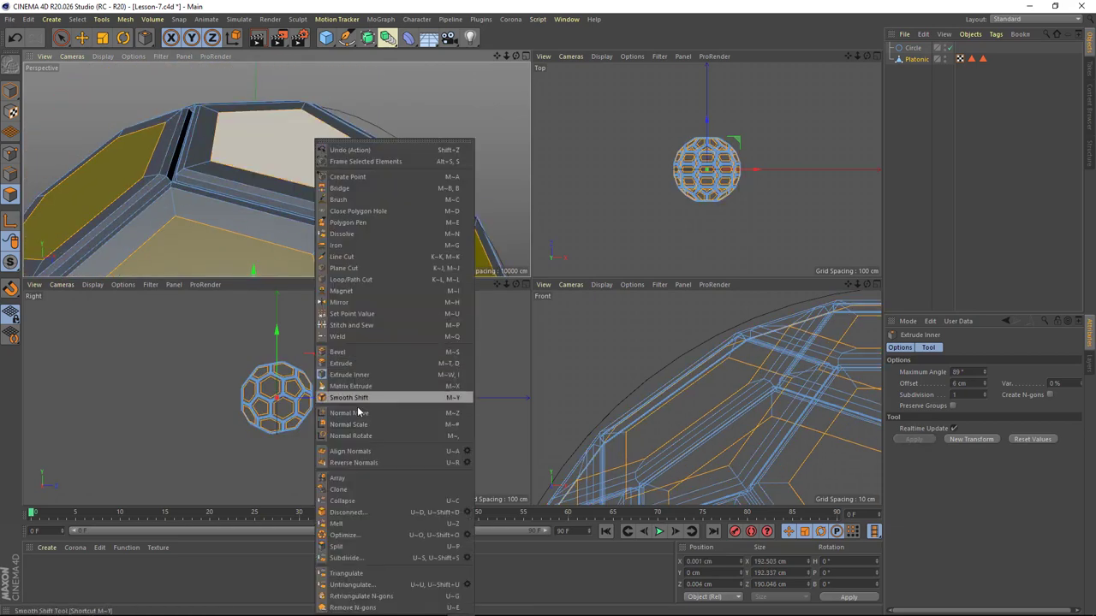
pyautogui.click(368, 424)
pyautogui.moveTo(362, 220); pyautogui.dragTo(374, 229)
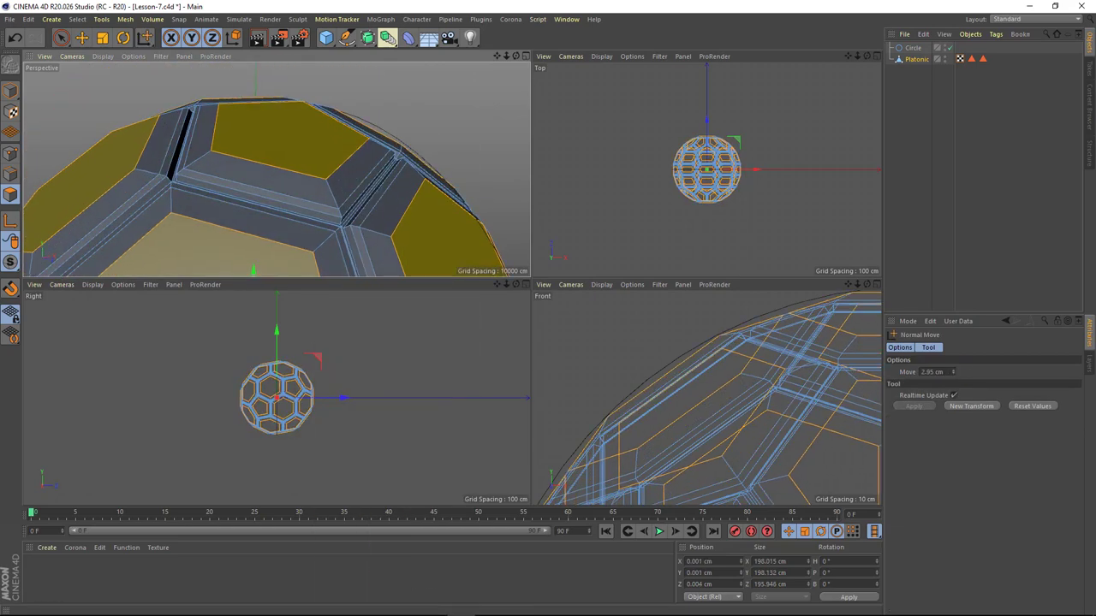
# - Inset the raised faces further and push the inner faces outward again
pyautogui.rightClick(305, 139)
pyautogui.click(335, 375)
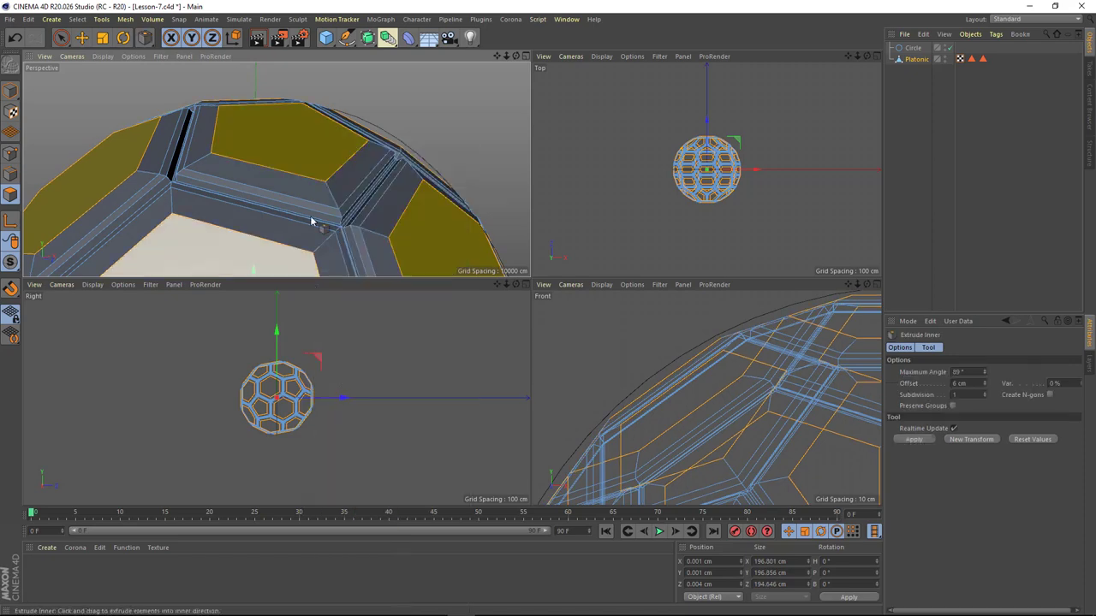
pyautogui.moveTo(313, 220); pyautogui.dragTo(320, 179)
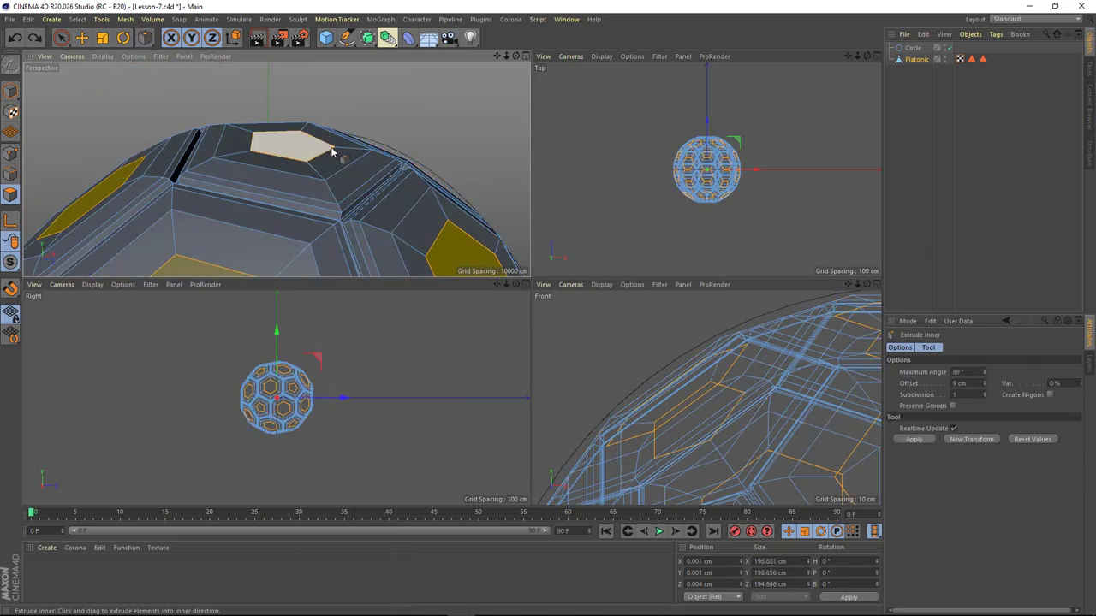
pyautogui.rightClick(308, 152)
pyautogui.click(343, 415)
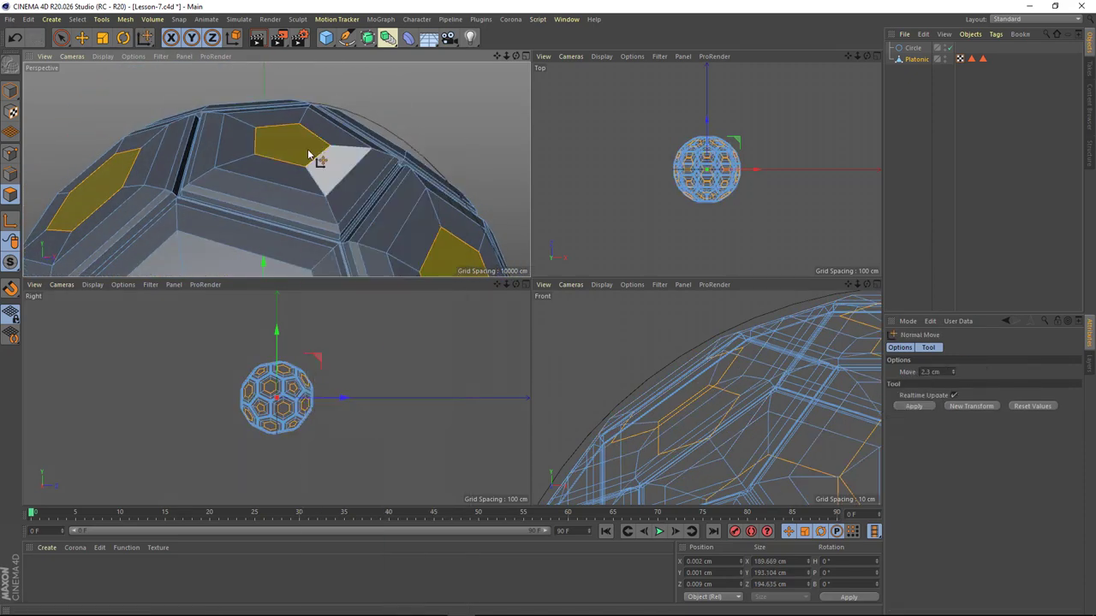
pyautogui.moveTo(313, 157); pyautogui.dragTo(318, 141)
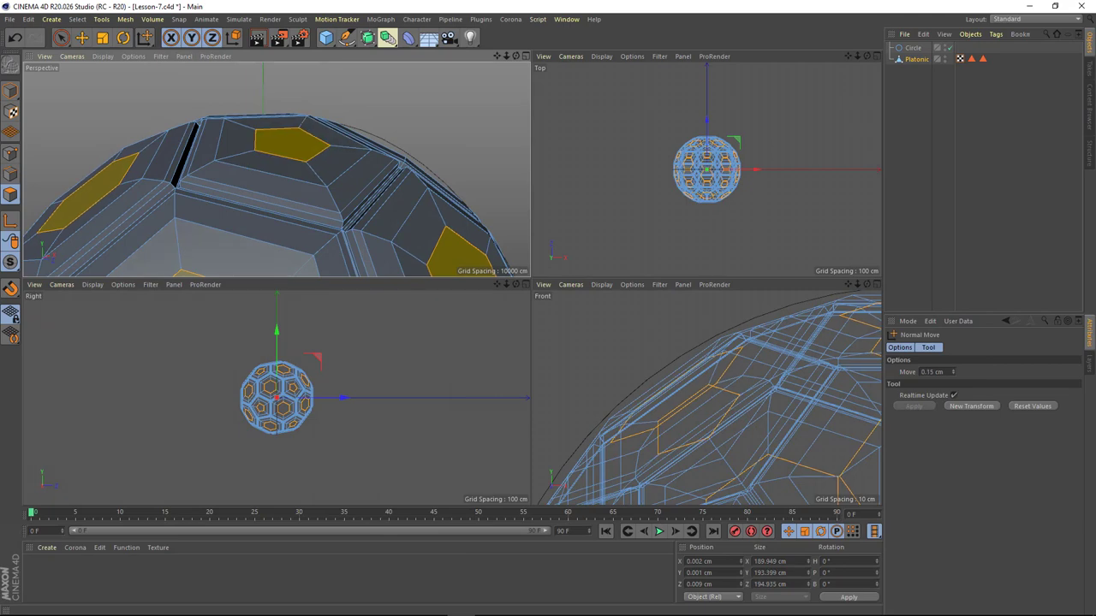
# - Return to a single perspective view and orbit to inspect the layered panels
pyautogui.middleClick(304, 146)
pyautogui.scroll(-5, 337, 185)
pyautogui.scroll(-3, 558, 228)
pyautogui.press('e')
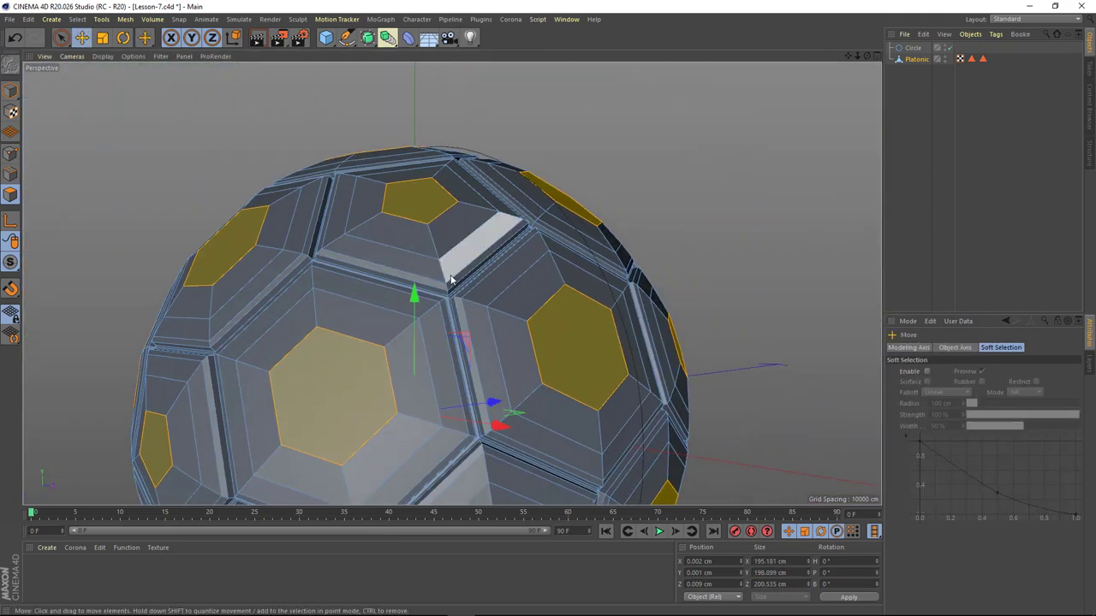
pyautogui.keyDown('alt'); pyautogui.moveTo(451, 280); pyautogui.dragTo(685, 224); pyautogui.keyUp('alt')
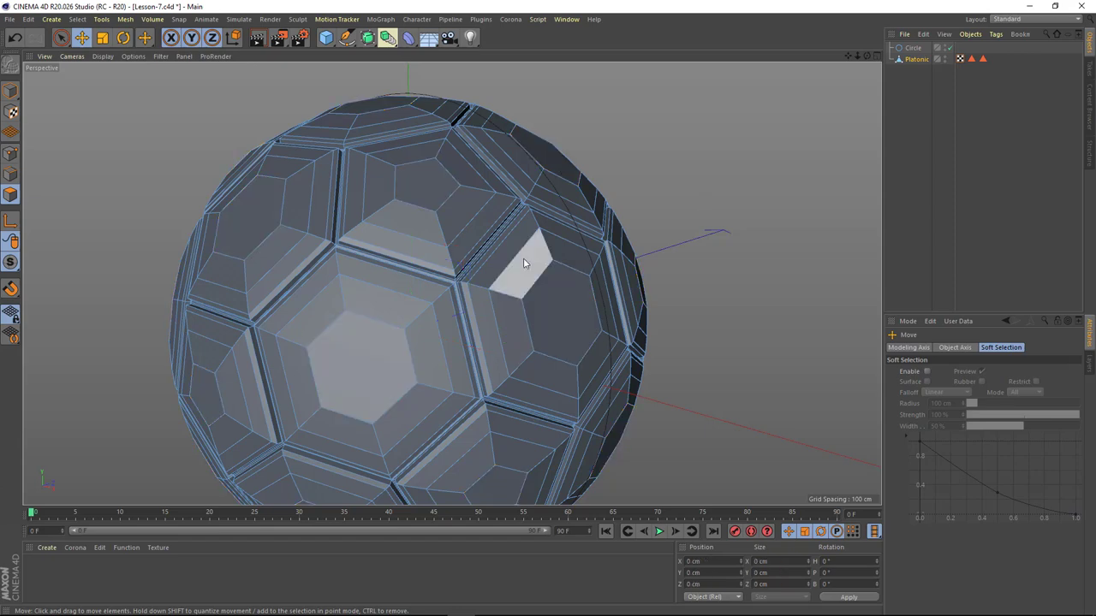
pyautogui.moveTo(523, 258)
pyautogui.keyDown('alt'); pyautogui.mouseDown()
pyautogui.moveTo(530, 281)
pyautogui.moveTo(491, 289)
pyautogui.mouseUp(); pyautogui.keyUp('alt')
pyautogui.rightClick(919, 62)
# - Add a Phong tag and a Spherify deformer under Platonic at 195 cm radius, 51% strength
pyautogui.click(862, 237)
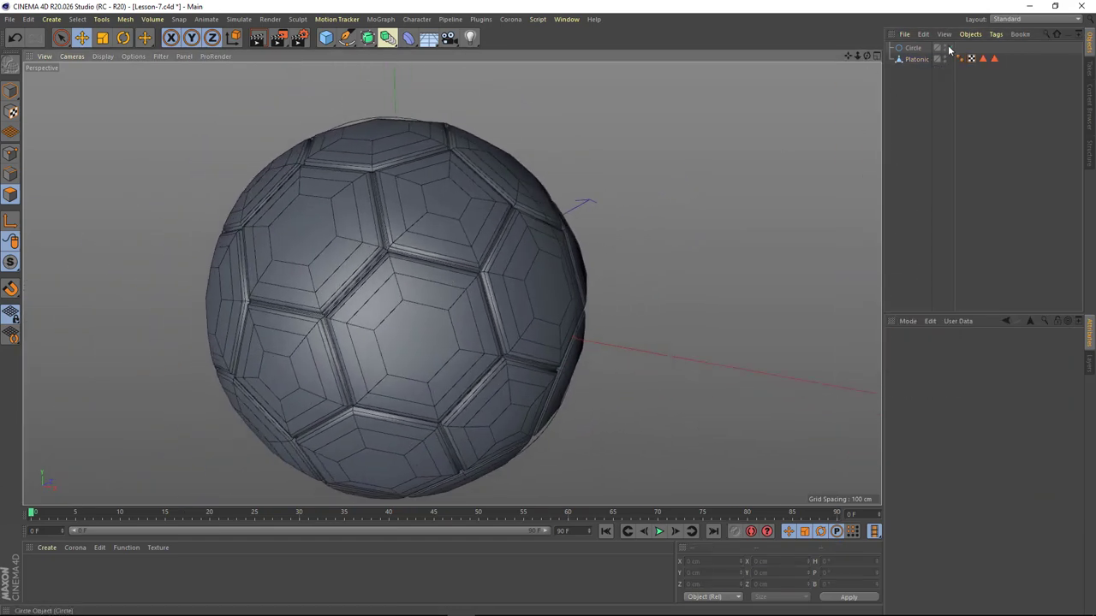
pyautogui.click(915, 63)
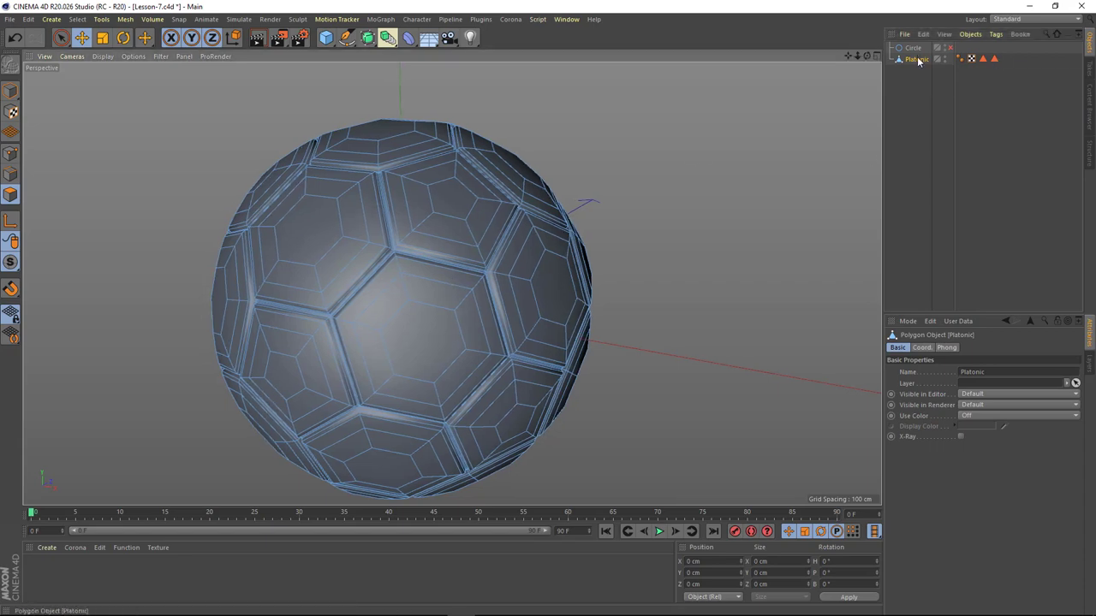
pyautogui.click(342, 43)
pyautogui.click(484, 159)
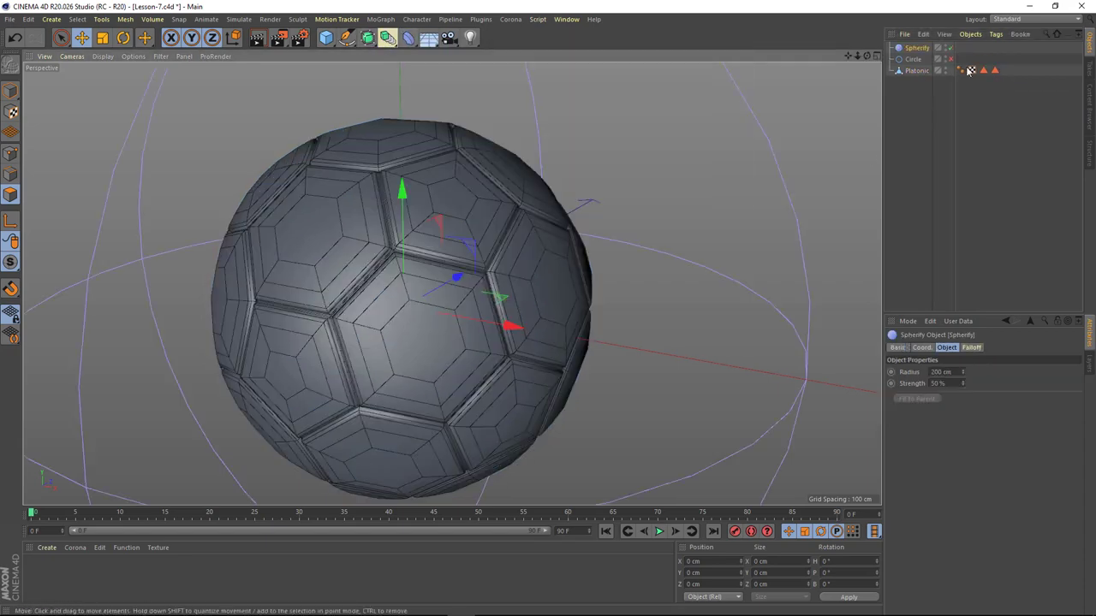
pyautogui.moveTo(919, 74); pyautogui.dragTo(915, 70)
pyautogui.moveTo(962, 382)
pyautogui.mouseDown()
pyautogui.moveTo(962, 360)
pyautogui.moveTo(965, 399)
pyautogui.moveTo(962, 363)
pyautogui.mouseUp()
pyautogui.scroll(-3, 597, 276)
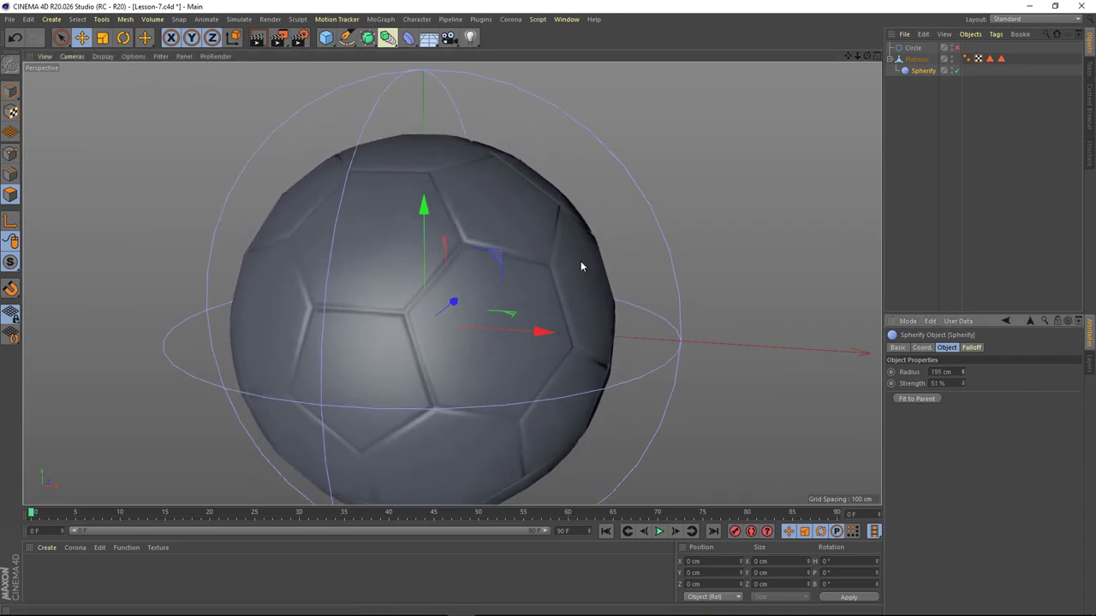
pyautogui.scroll(3, 530, 258)
pyautogui.scroll(-3, 496, 257)
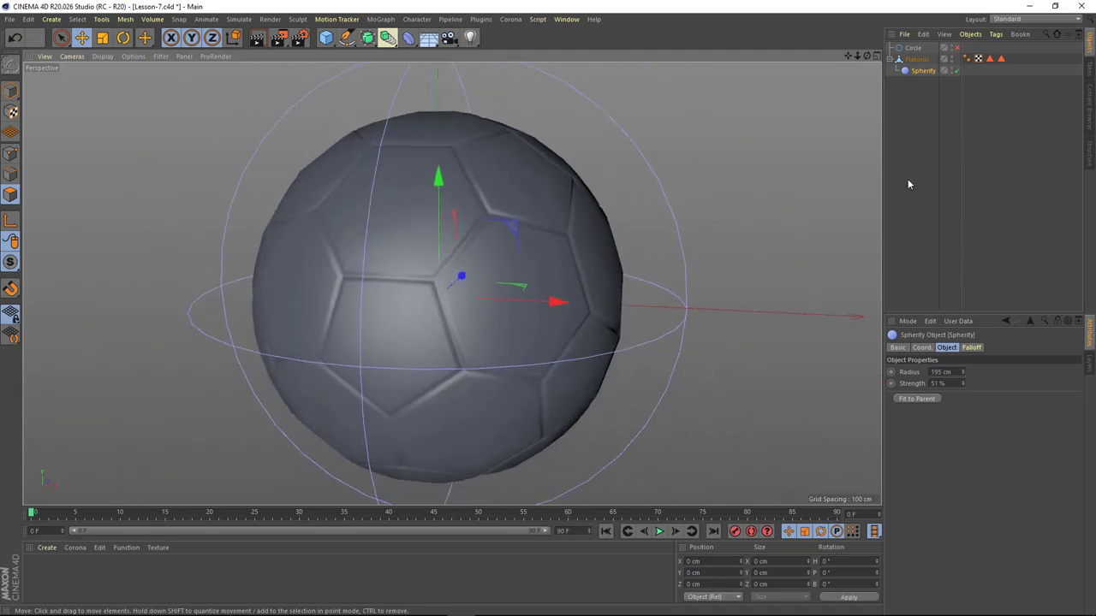
pyautogui.keyDown('shift'); pyautogui.click(916, 58); pyautogui.keyUp('shift')
# - Delete the duplicated Platonic.1 copy along with its Spherify deformer
pyautogui.keyDown('ctrl'); pyautogui.moveTo(916, 59); pyautogui.dragTo(910, 77); pyautogui.keyUp('ctrl')
pyautogui.click(918, 81)
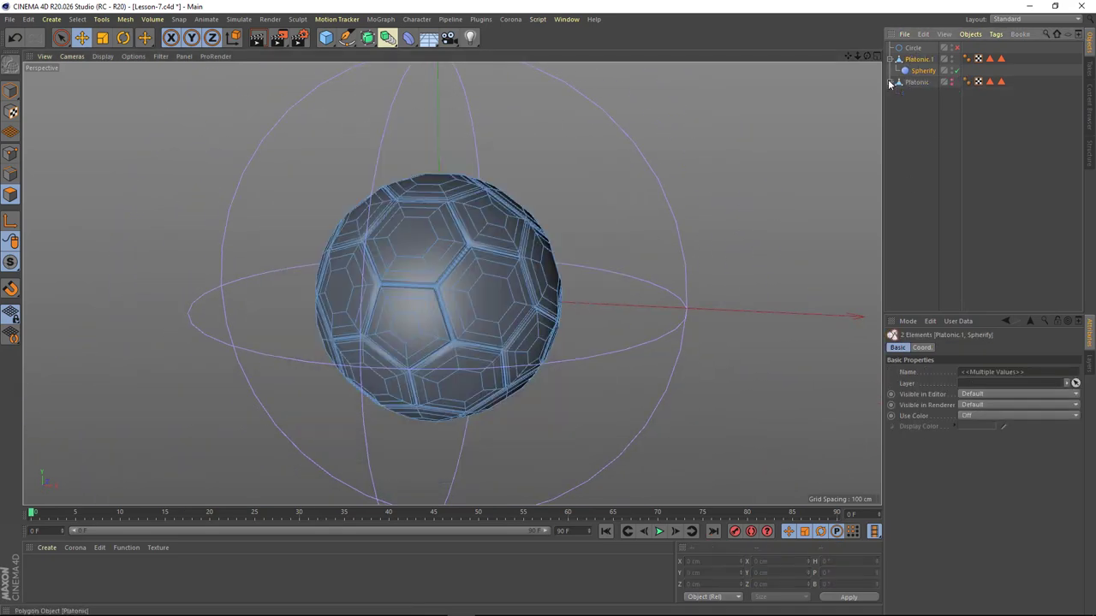
pyautogui.rightClick(918, 82)
pyautogui.click(950, 374)
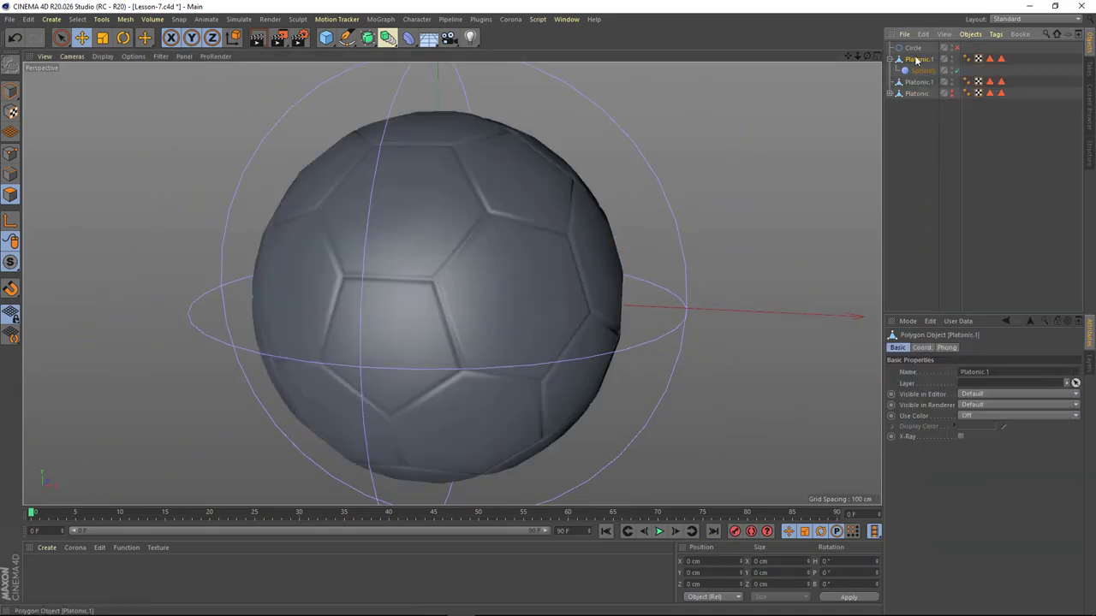
pyautogui.press('Delete')
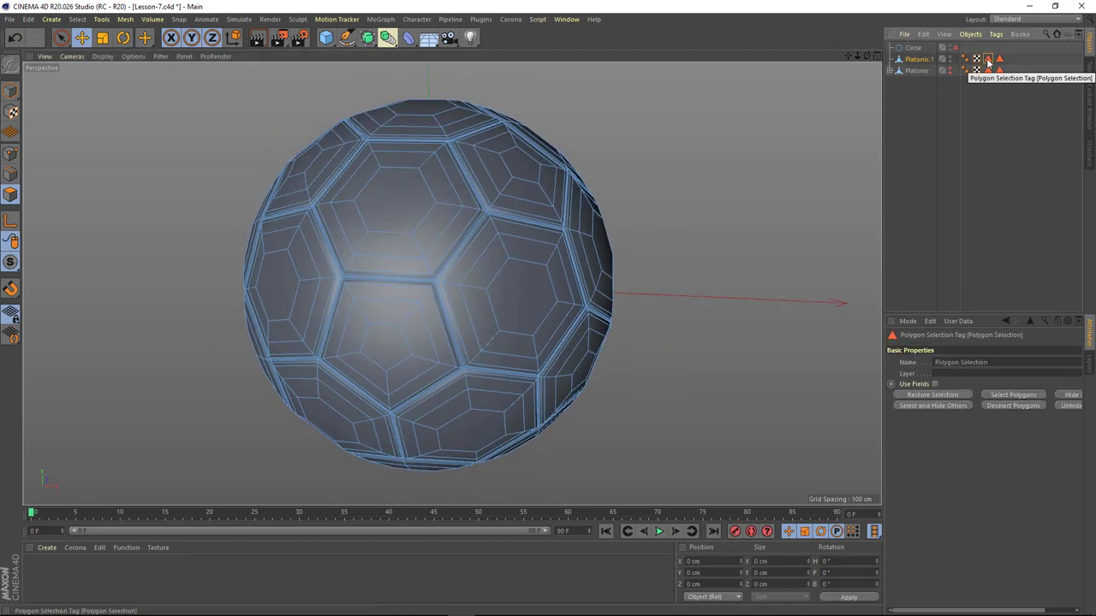
# - Tear off the Select menu as a palette and grow the pentagon selection onto its rim
pyautogui.click(78, 19)
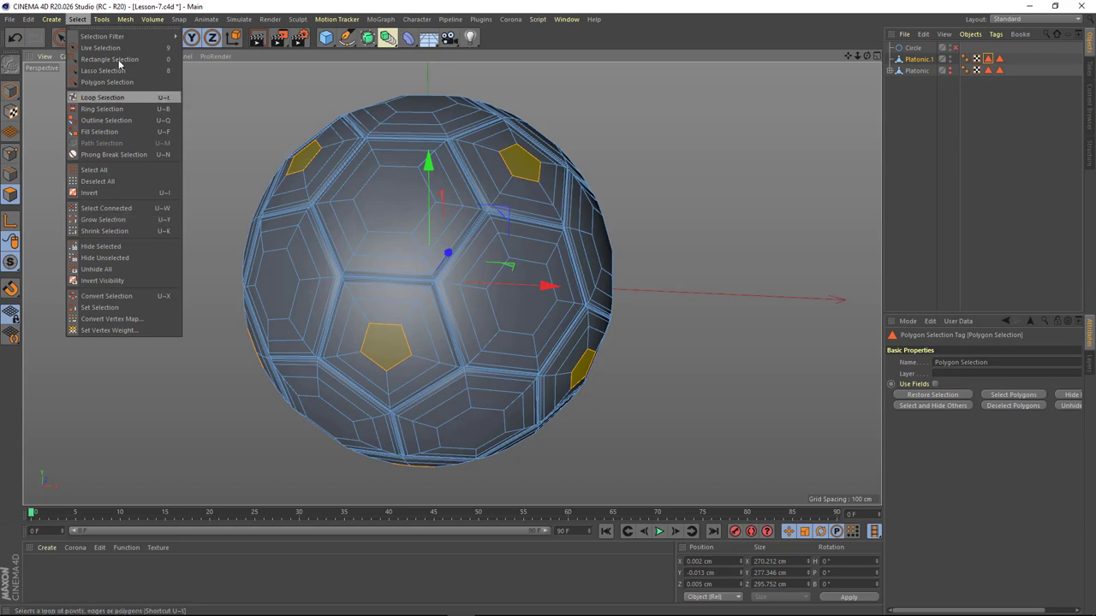
pyautogui.click(120, 29)
pyautogui.scroll(2, 386, 271)
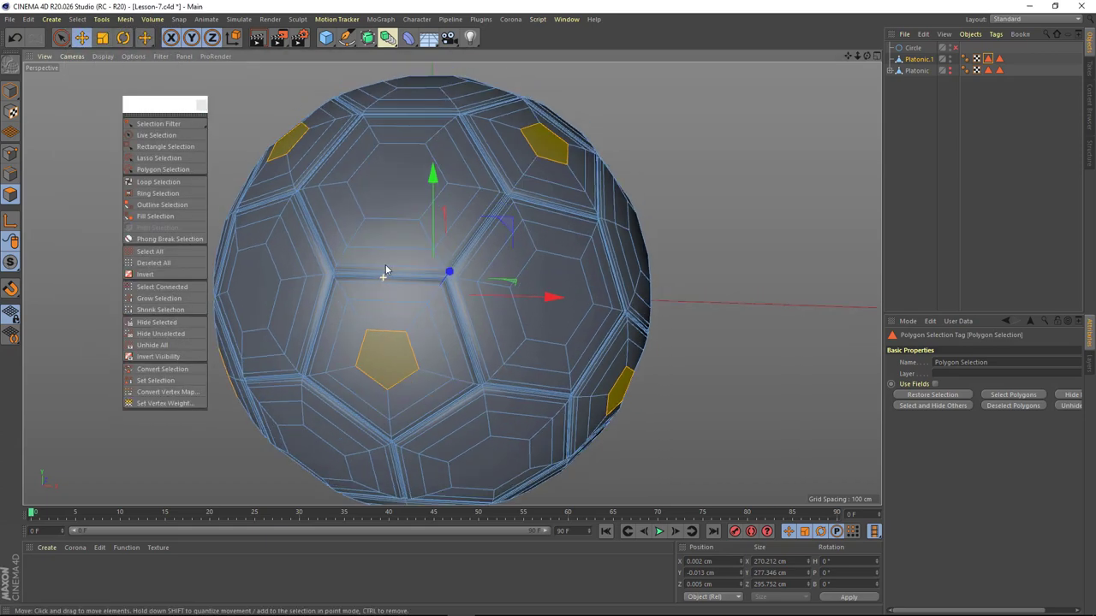
pyautogui.click(159, 298)
pyautogui.scroll(5, 403, 274)
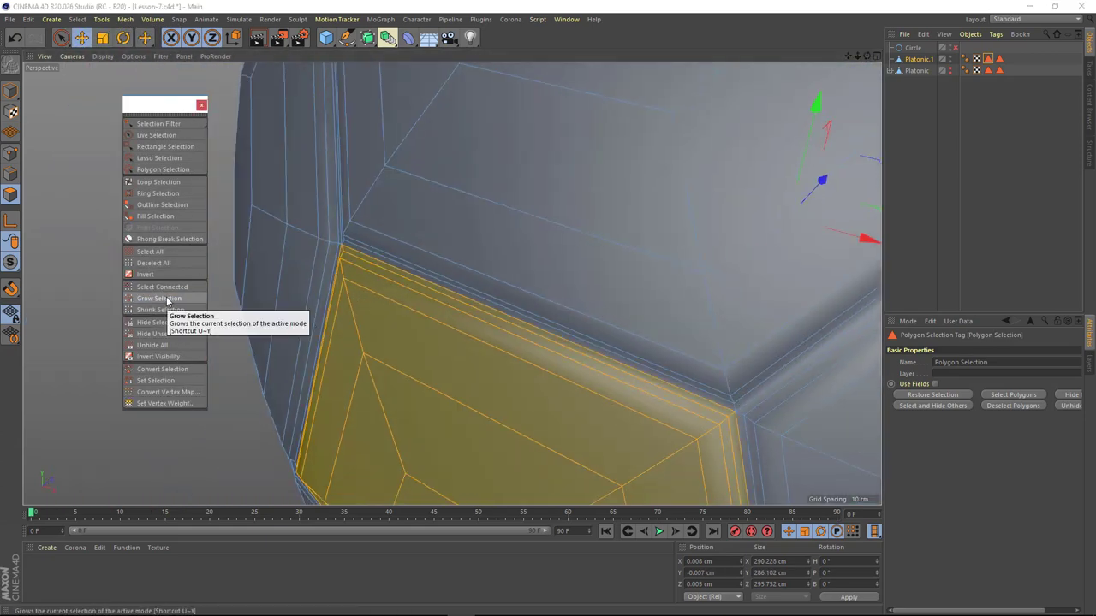
pyautogui.scroll(-5, 485, 314)
# - Restore the hexagon panel selection and grow it outward twice over the rim
pyautogui.click(79, 21)
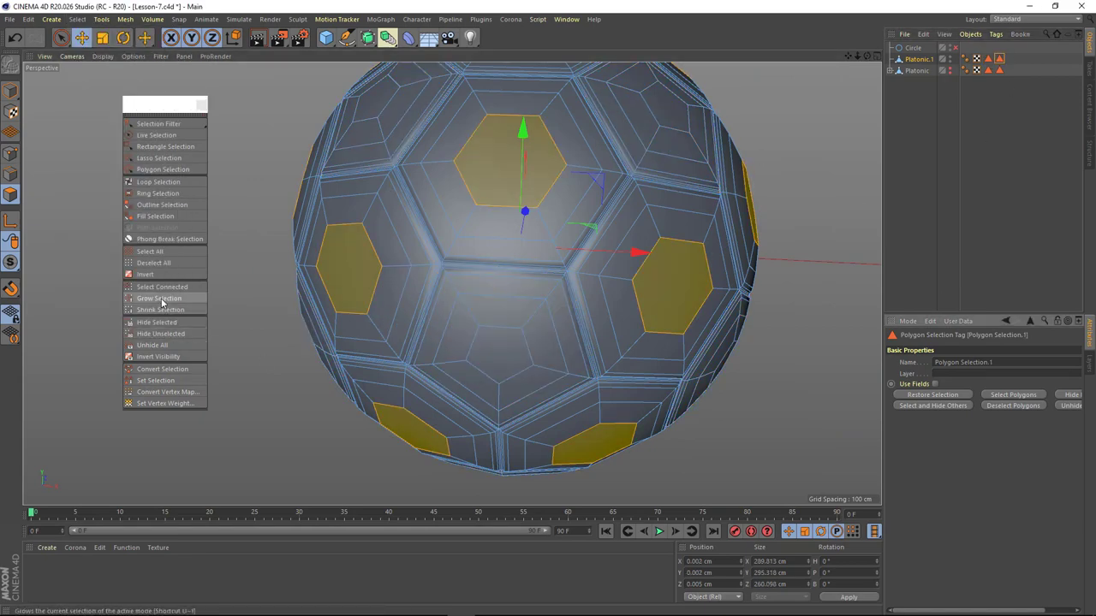
pyautogui.click(159, 299)
pyautogui.scroll(5, 457, 252)
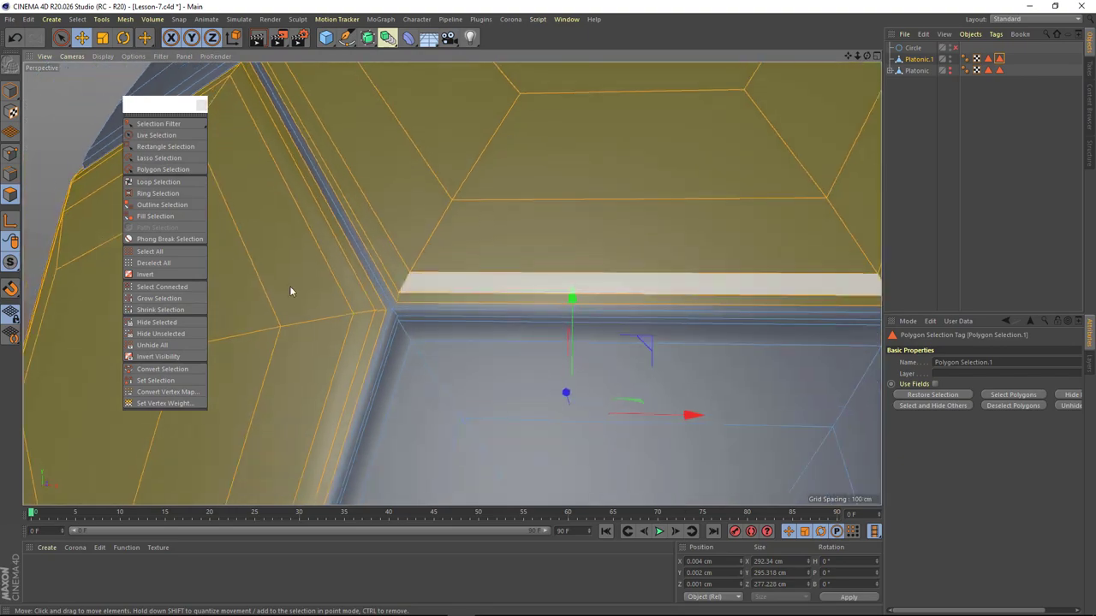
pyautogui.click(159, 299)
pyautogui.scroll(2, 464, 326)
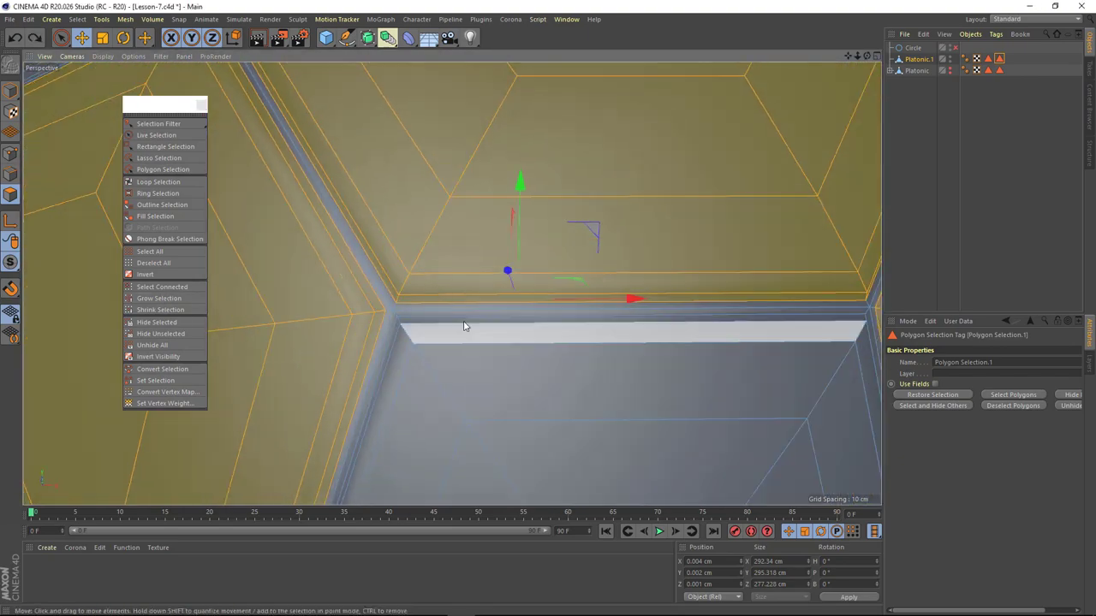
pyautogui.scroll(-5, 464, 326)
pyautogui.scroll(4, 421, 308)
pyautogui.scroll(-4, 440, 317)
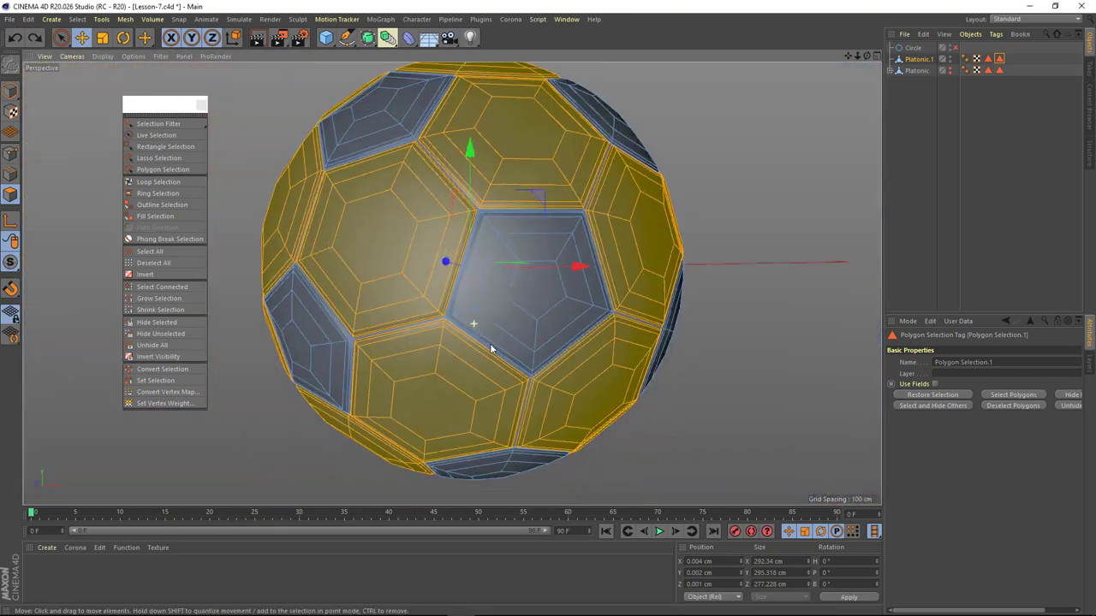
pyautogui.scroll(-2, 491, 349)
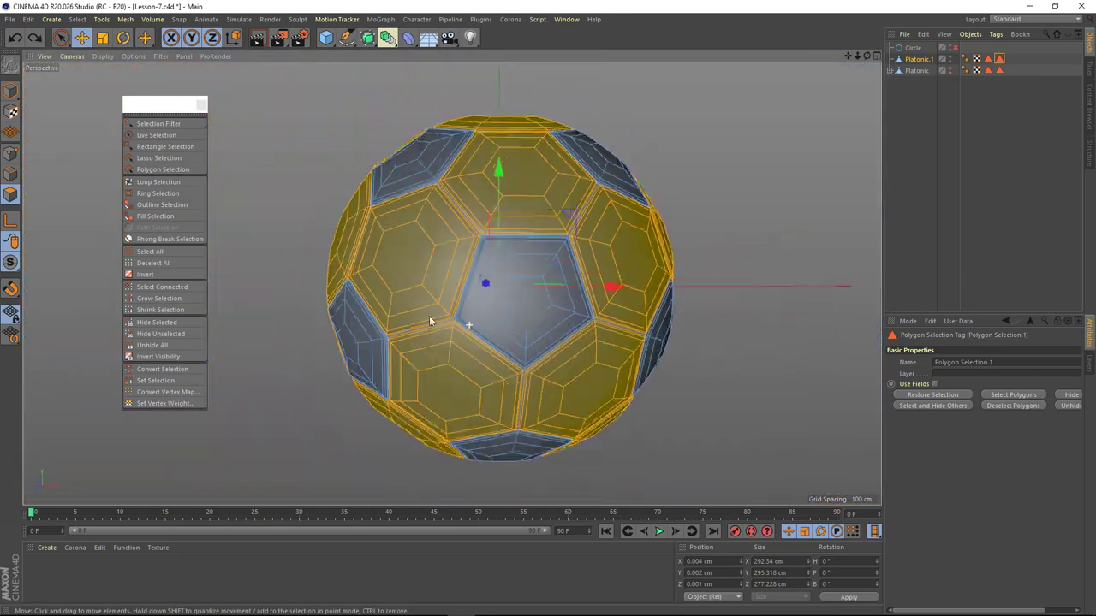
# - Close the Select palette, return to Model mode and deselect the ball
pyautogui.click(203, 106)
pyautogui.press('Return')
pyautogui.click(163, 189)
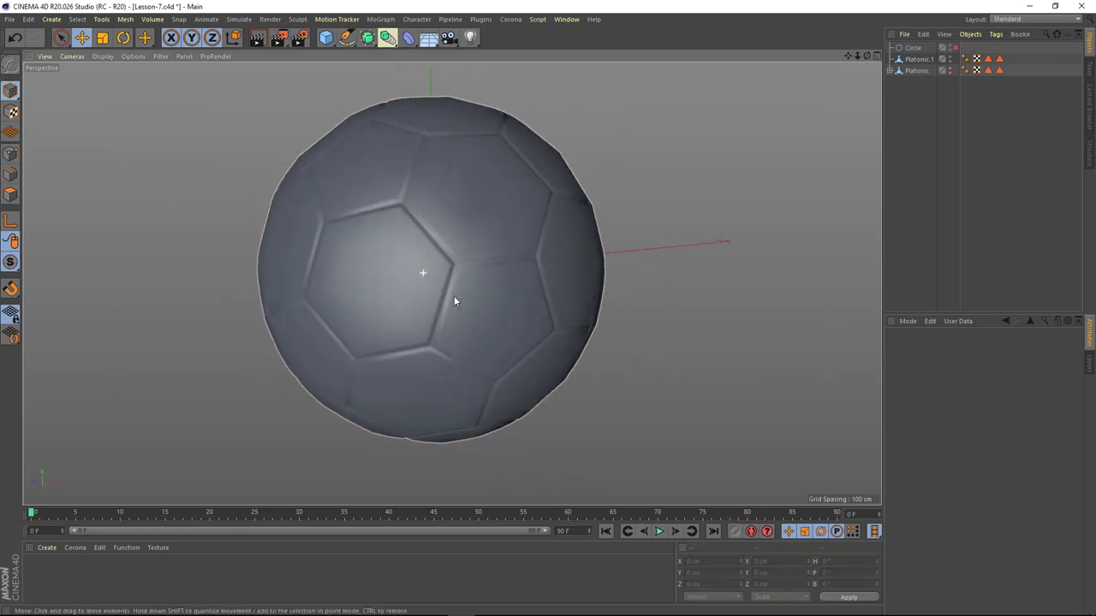
# - Check Platonic.1's stored polygon selection and existing texture tag, then deselect everything
pyautogui.click(70, 567)
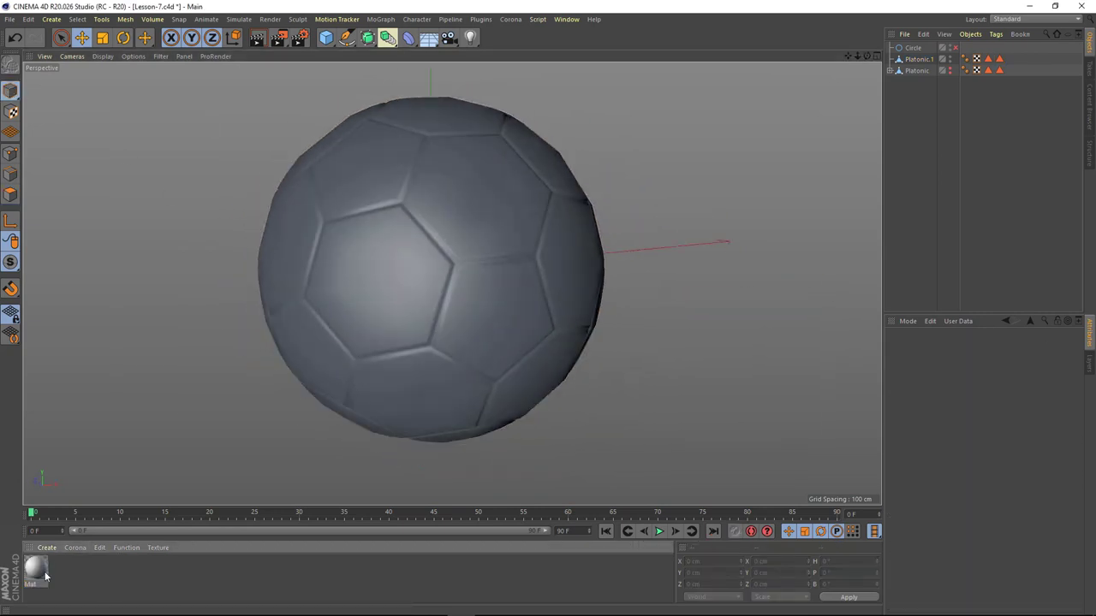
pyautogui.click(917, 60)
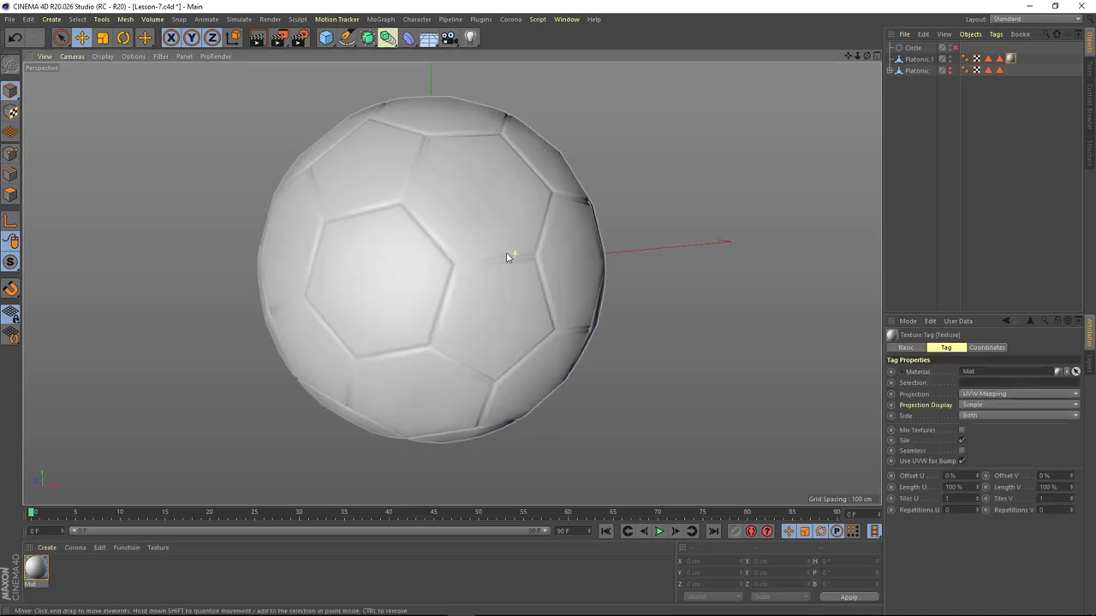
pyautogui.click(999, 59)
pyautogui.click(1011, 58)
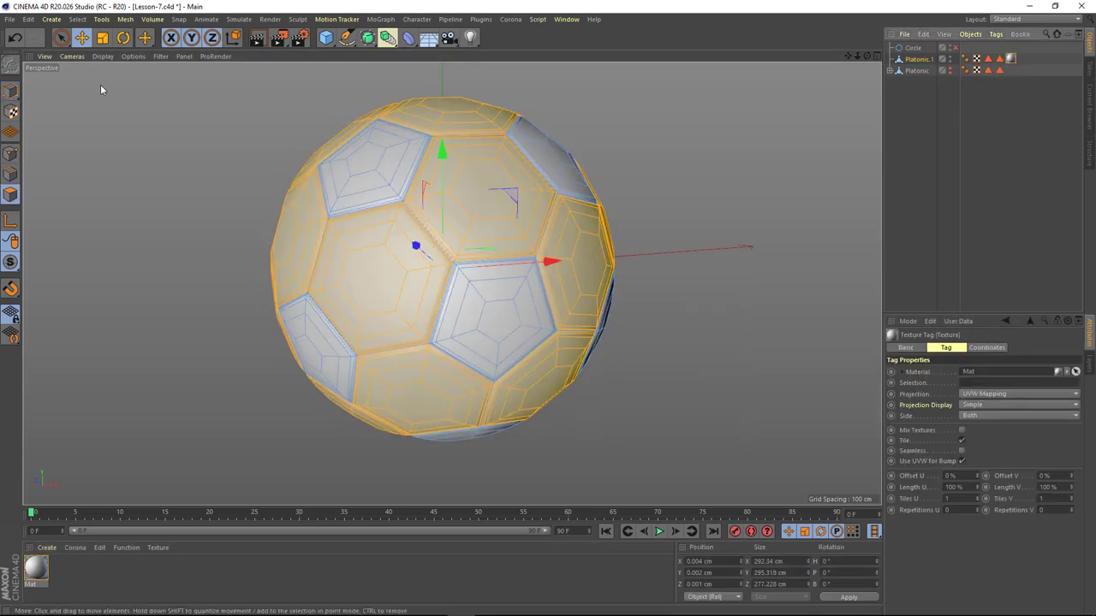
pyautogui.click(805, 238)
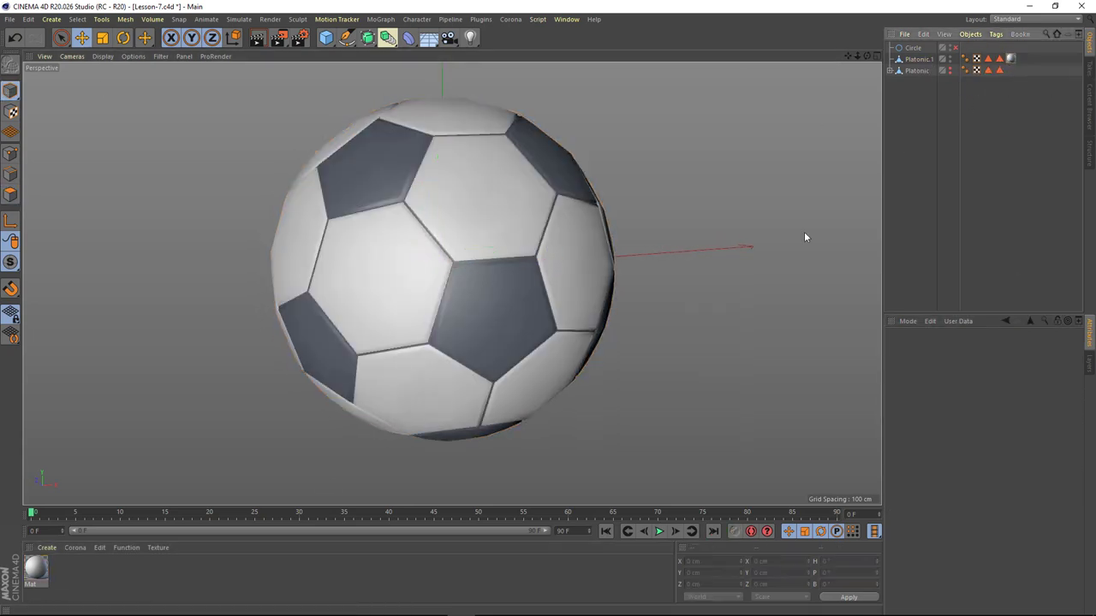
# - Create Mat.1, apply it to Platonic.1 as black, limited to the Polygon Selection
pyautogui.doubleClick(75, 581)
pyautogui.moveTo(918, 64); pyautogui.dragTo(993, 62)
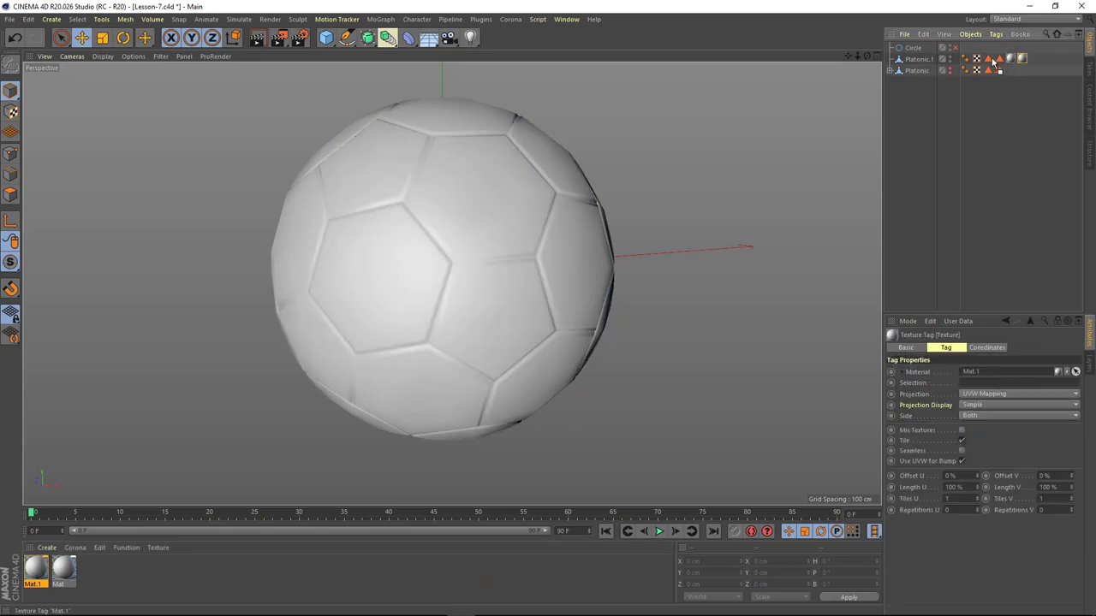
pyautogui.doubleClick(33, 567)
pyautogui.click(531, 76)
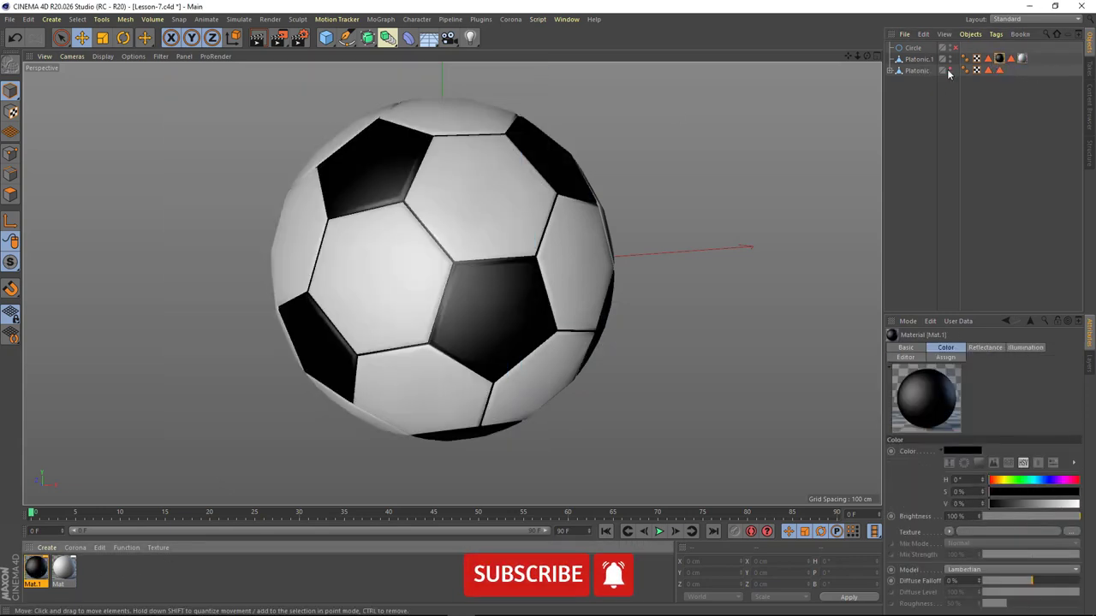
pyautogui.click(999, 58)
pyautogui.scroll(2, 489, 237)
# - Create the Mat.2 material and restore both stored panel polygon selections on the ball
pyautogui.scroll(5, 488, 237)
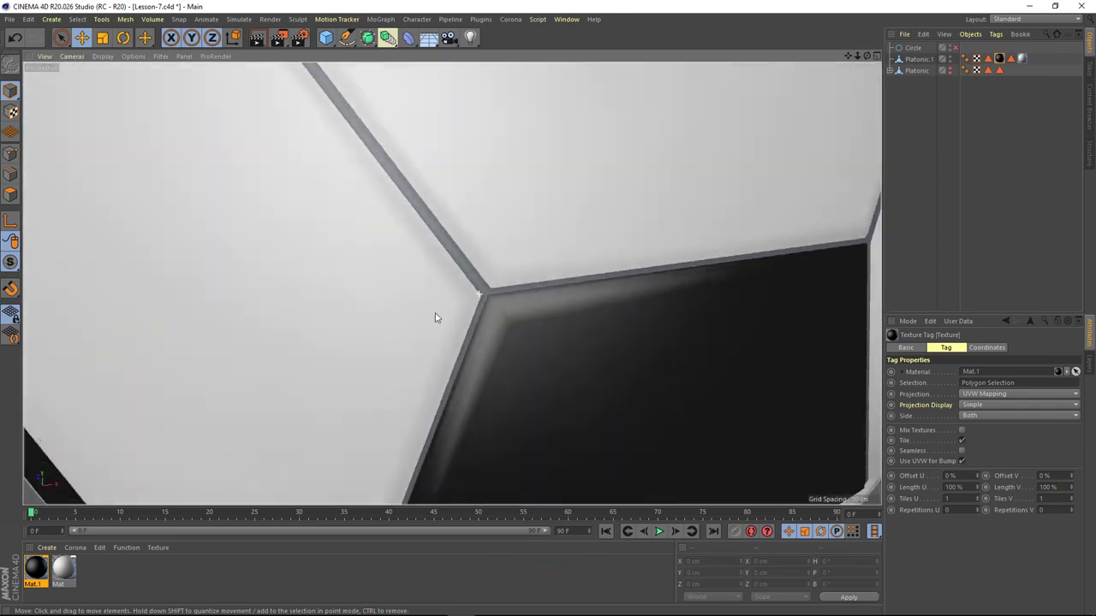
pyautogui.scroll(2, 489, 313)
pyautogui.scroll(2, 486, 285)
pyautogui.scroll(-2, 464, 295)
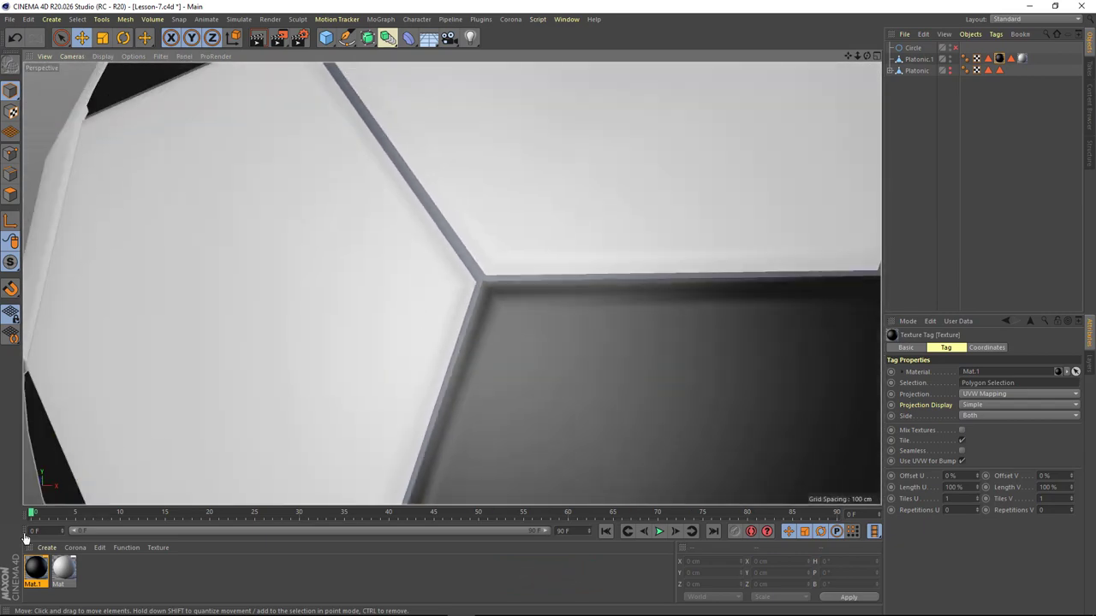
pyautogui.doubleClick(94, 569)
pyautogui.doubleClick(1011, 58)
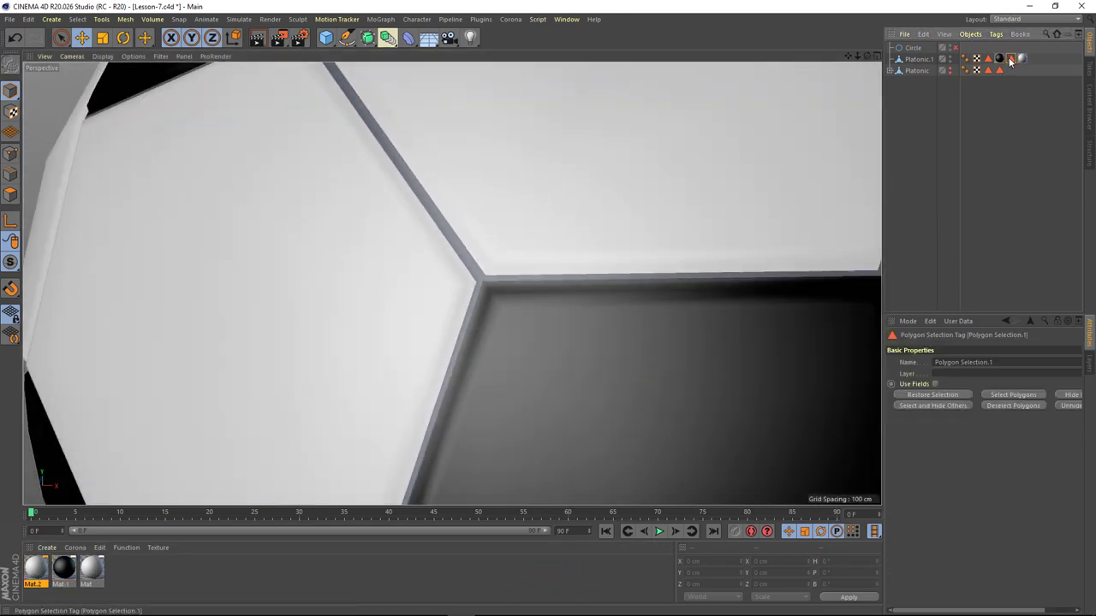
pyautogui.scroll(2, 492, 274)
pyautogui.scroll(1, 468, 287)
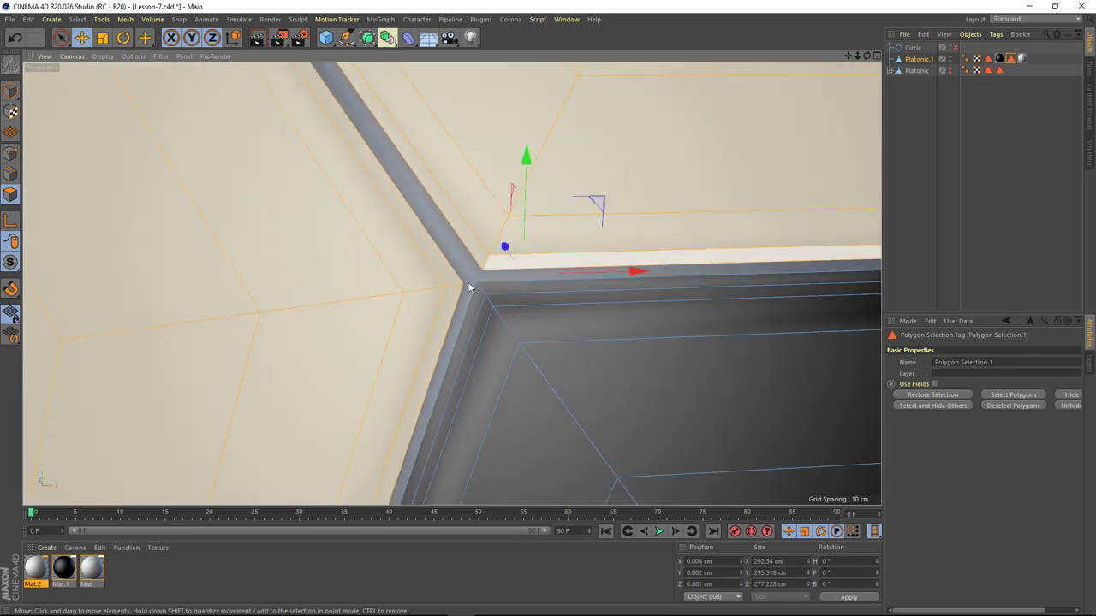
pyautogui.doubleClick(987, 58)
pyautogui.scroll(-2, 342, 180)
# - Shrink the restored panel selection back inward, then clear the polygon selection
pyautogui.click(77, 19)
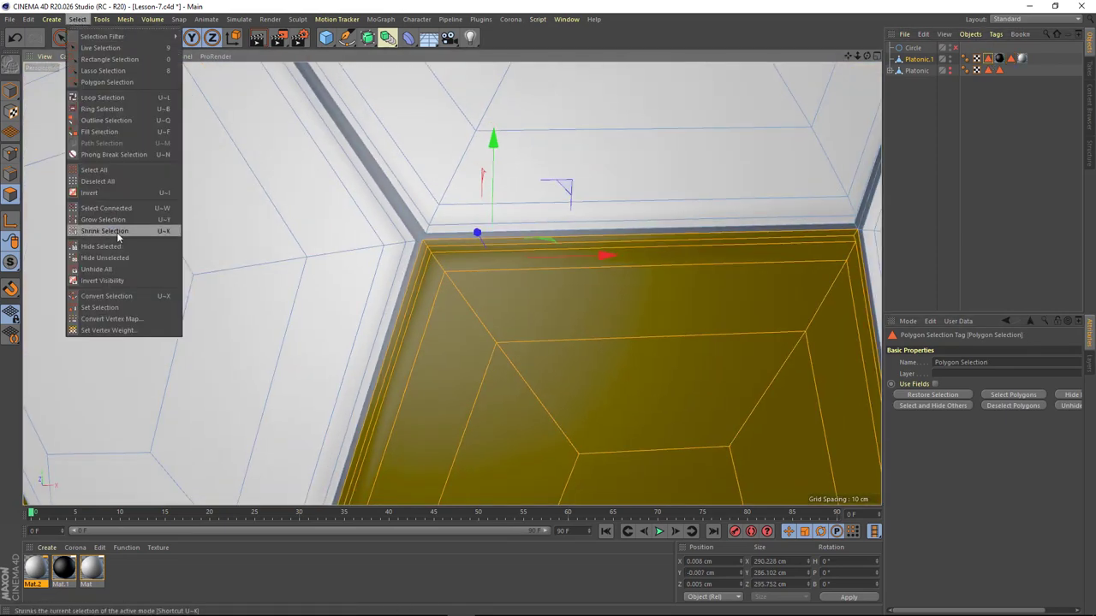
pyautogui.click(117, 232)
pyautogui.scroll(3, 506, 183)
pyautogui.scroll(2, 505, 183)
pyautogui.click(77, 19)
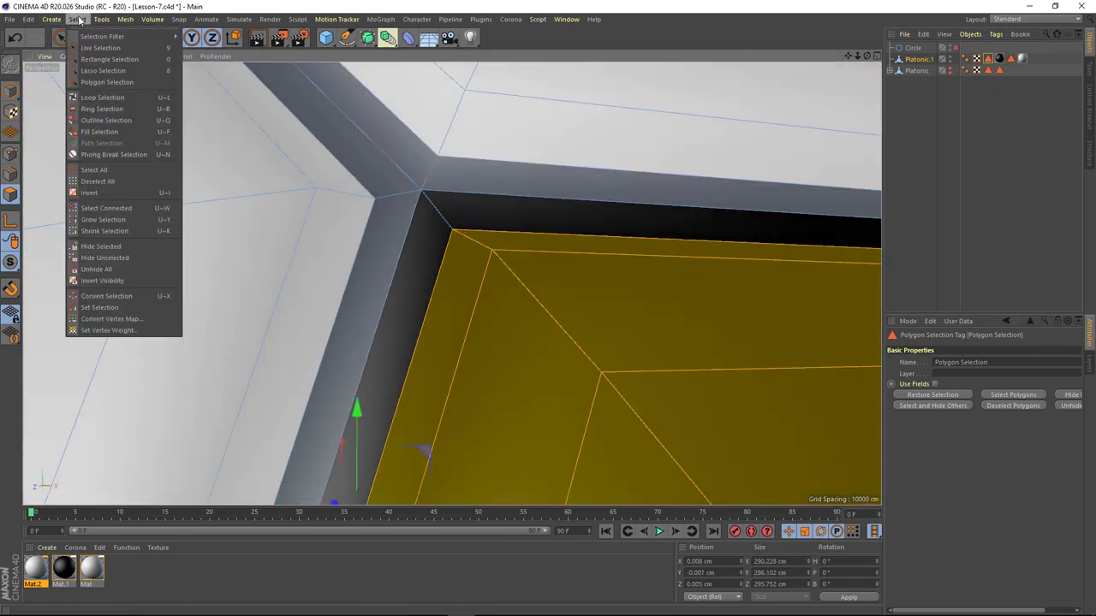
pyautogui.click(99, 307)
pyautogui.scroll(-2, 90, 311)
pyautogui.click(501, 268)
pyautogui.scroll(-3, 357, 332)
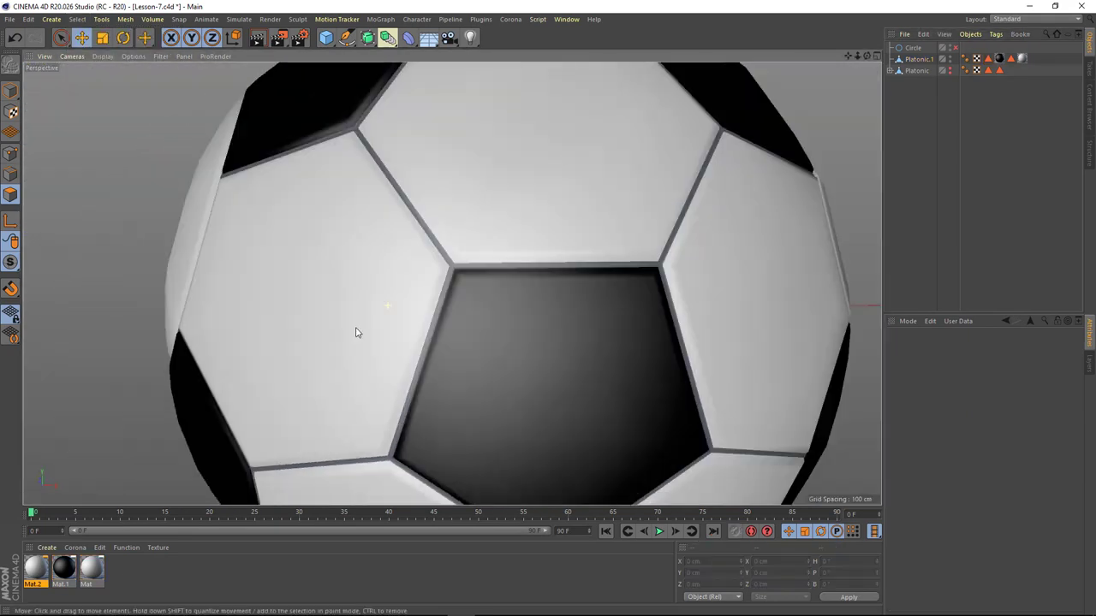
# - Make Mat.2 near-black, apply it to the ball, then raise its V value toward grey
pyautogui.doubleClick(35, 569)
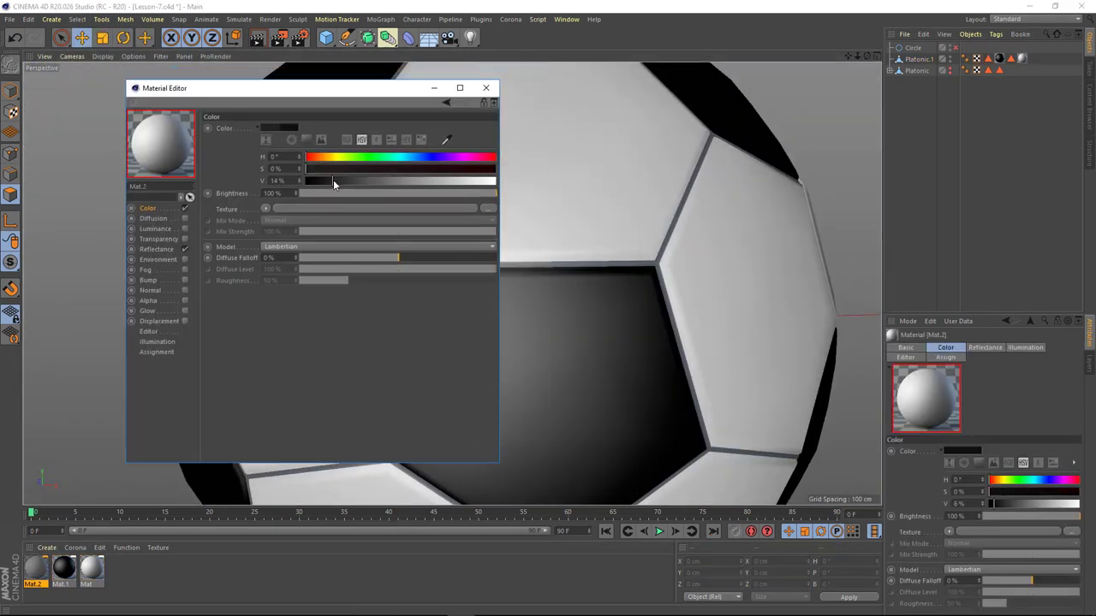
pyautogui.click(38, 571)
pyautogui.moveTo(921, 69); pyautogui.dragTo(919, 60)
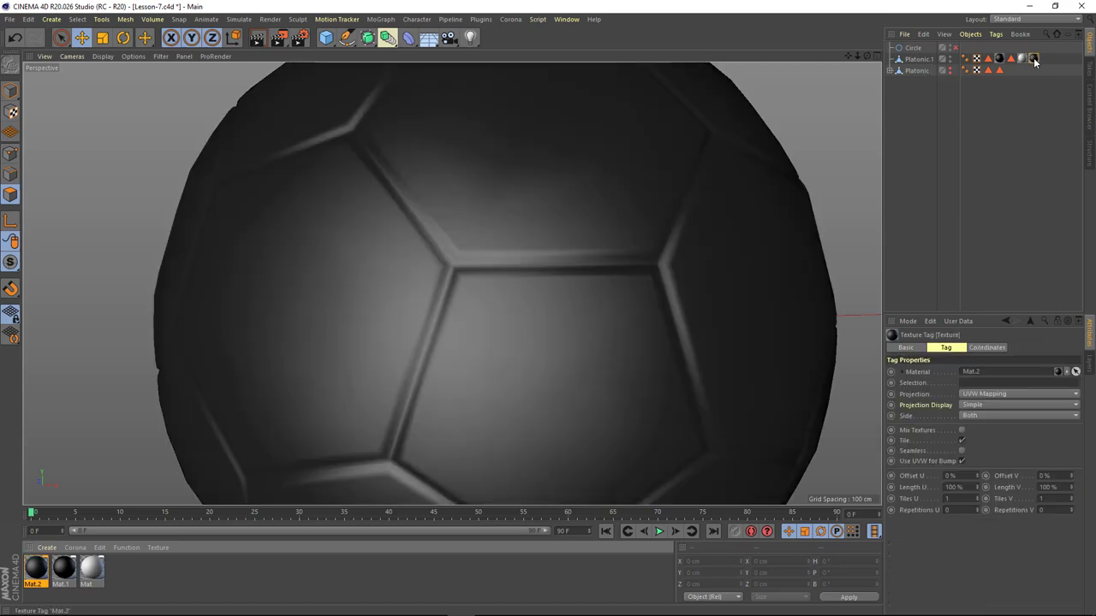
pyautogui.scroll(3, 428, 283)
pyautogui.scroll(3, 120, 455)
pyautogui.doubleClick(35, 569)
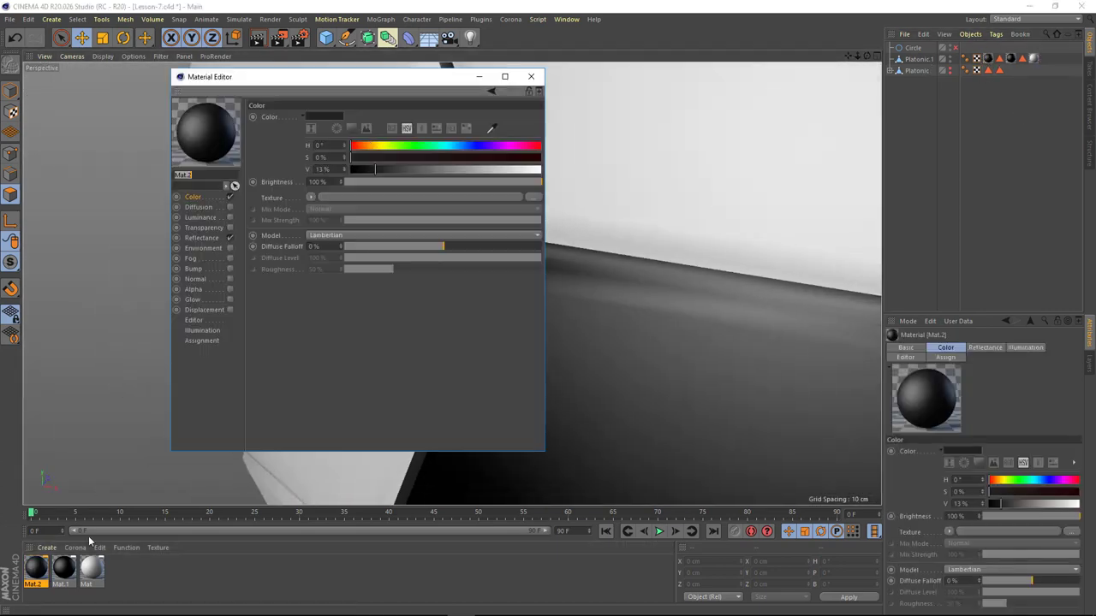
pyautogui.moveTo(249, 195)
pyautogui.mouseDown()
pyautogui.moveTo(272, 193)
pyautogui.moveTo(196, 195)
pyautogui.moveTo(289, 195)
pyautogui.moveTo(225, 194)
pyautogui.mouseUp()
pyautogui.scroll(-5, 600, 244)
pyautogui.scroll(2, 591, 232)
pyautogui.click(365, 101)
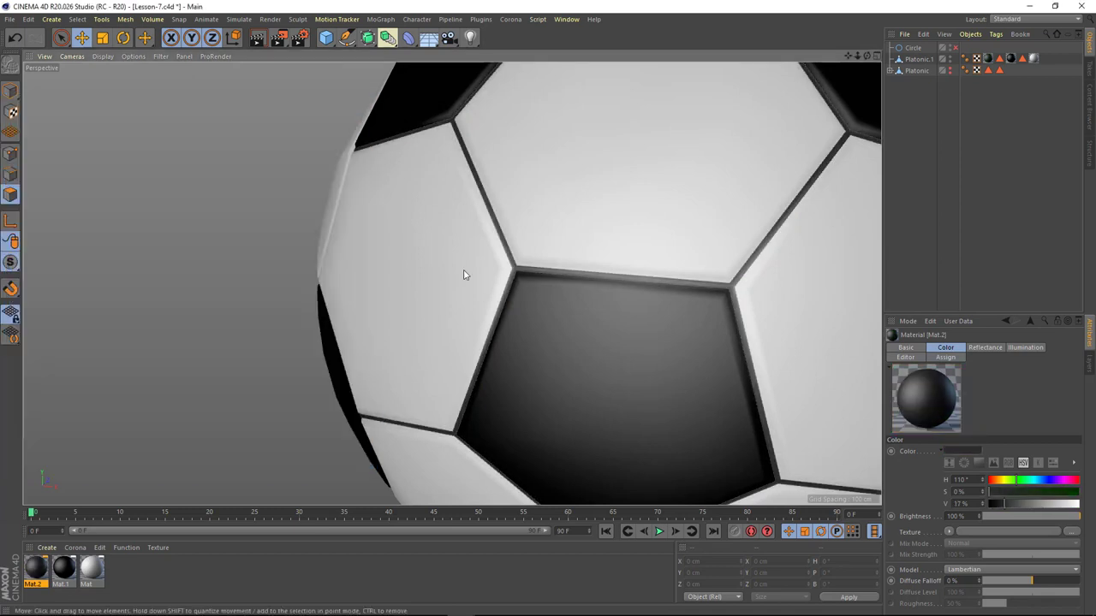
# - Delete the unused Circle object and orbit around the ball to inspect it
pyautogui.scroll(-5, 573, 272)
pyautogui.click(967, 251)
pyautogui.press('Delete')
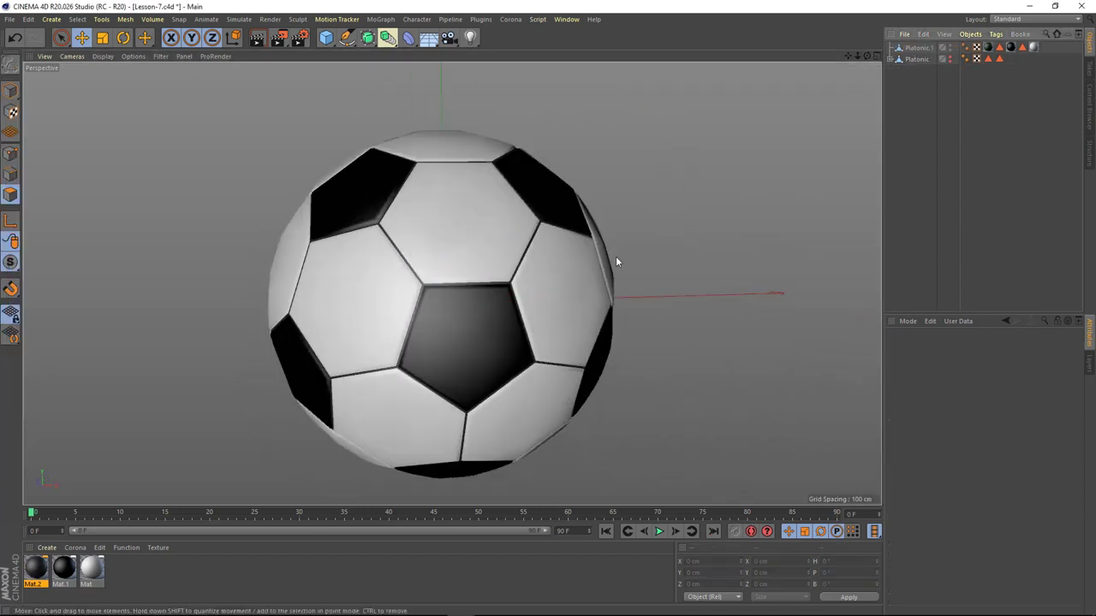
pyautogui.keyDown('alt'); pyautogui.moveTo(616, 256); pyautogui.dragTo(496, 292); pyautogui.keyUp('alt')
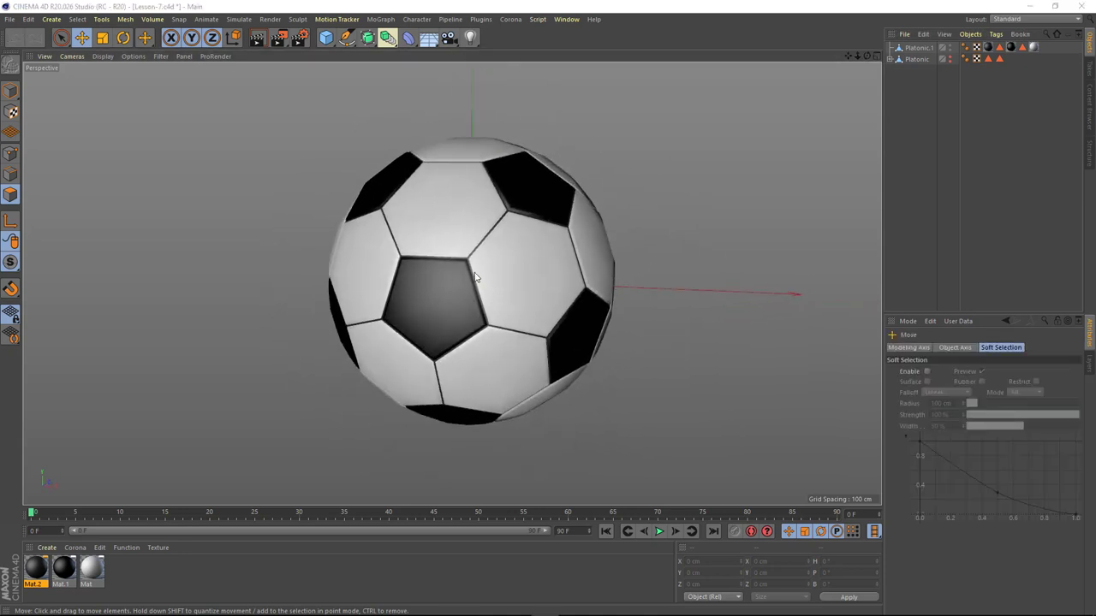
pyautogui.scroll(-3, 479, 300)
# - Add a Floor and lift the ball up so it sits on it
pyautogui.click(428, 38)
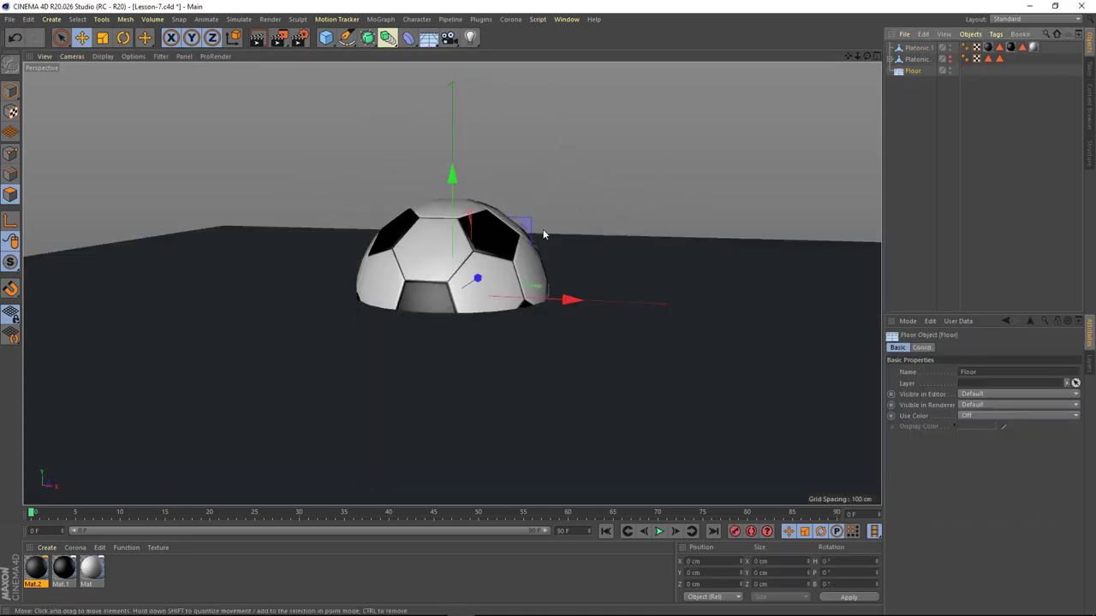
pyautogui.click(548, 268)
pyautogui.click(10, 90)
pyautogui.moveTo(454, 221)
pyautogui.mouseDown()
pyautogui.moveTo(461, 130)
pyautogui.moveTo(454, 269)
pyautogui.moveTo(490, 184)
pyautogui.mouseUp()
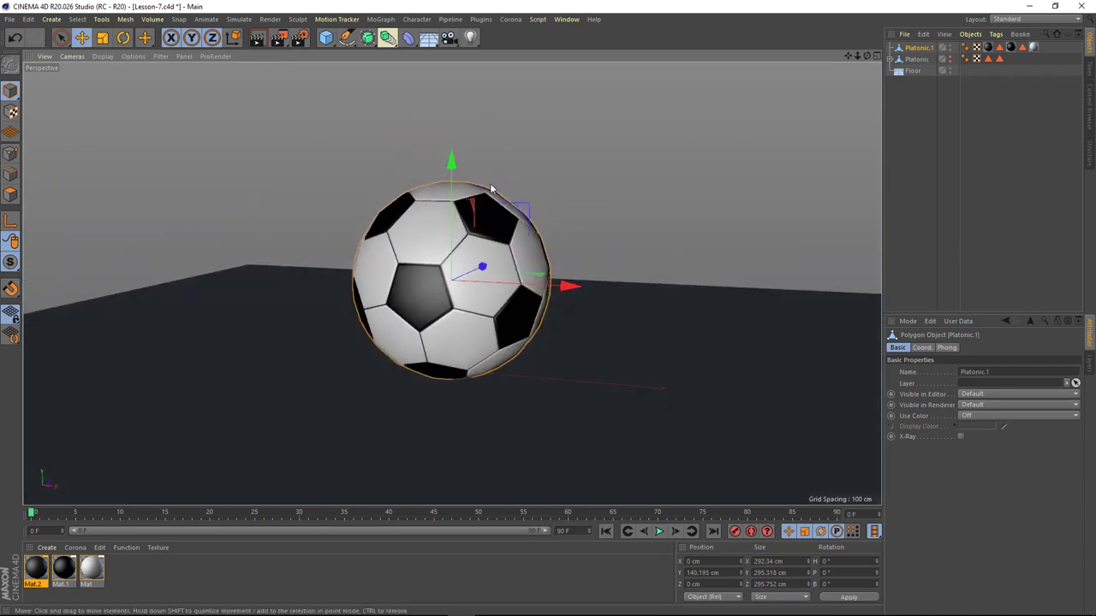
# - Add a Sky object and apply a new material, Mat.3, to it
pyautogui.click(387, 38)
pyautogui.click(478, 64)
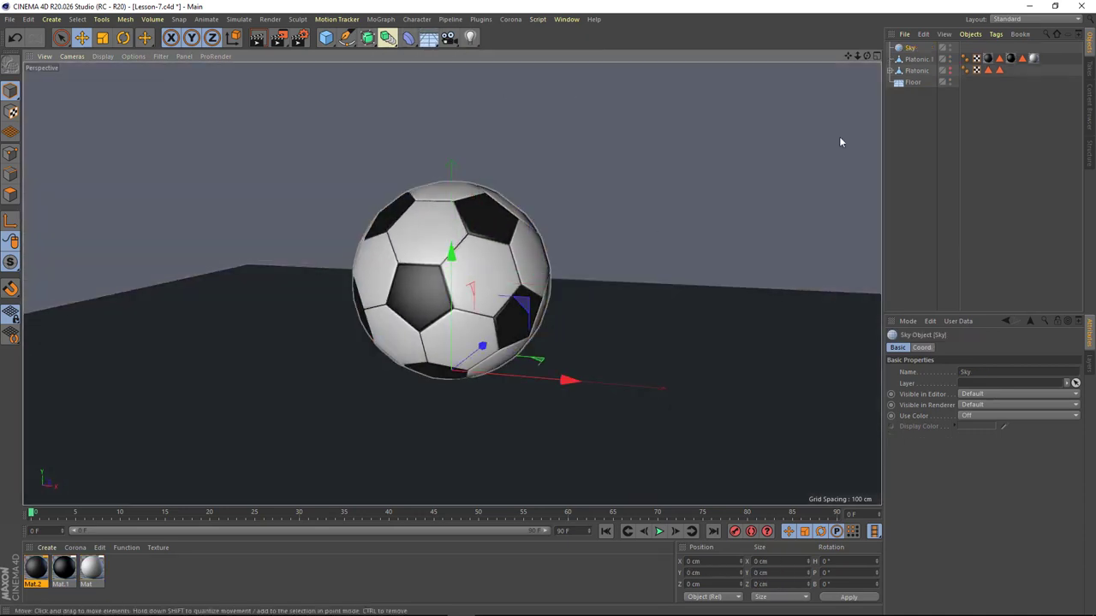
pyautogui.doubleClick(123, 571)
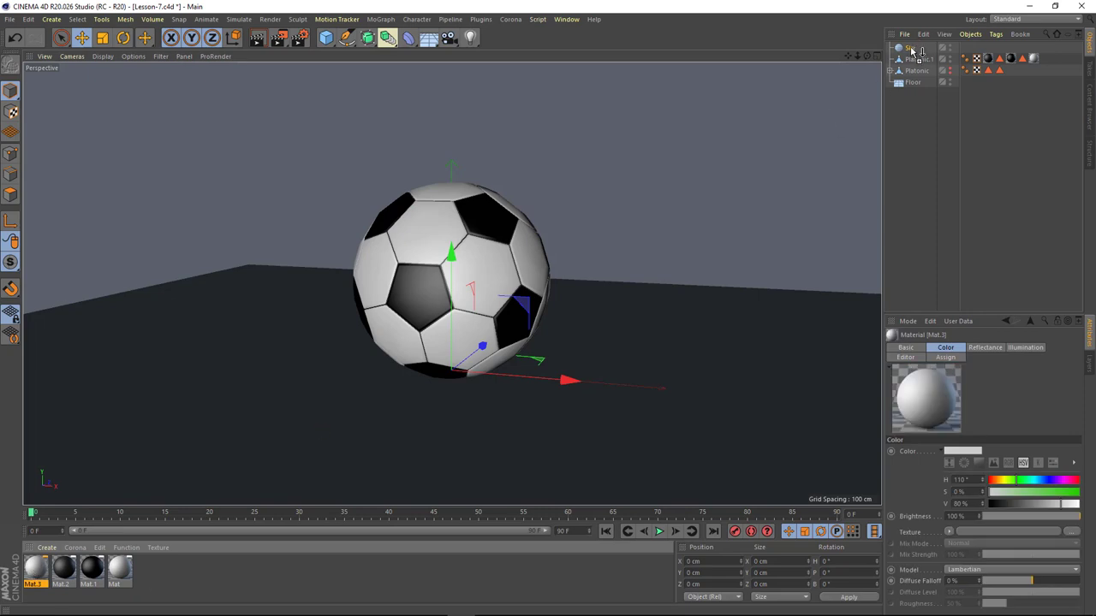
pyautogui.moveTo(35, 570); pyautogui.dragTo(915, 51)
# - Enable Mat.3's Luminance channel with HDRI-2.hdr loaded as its texture
pyautogui.doubleClick(35, 569)
pyautogui.moveTo(342, 76); pyautogui.dragTo(714, 71)
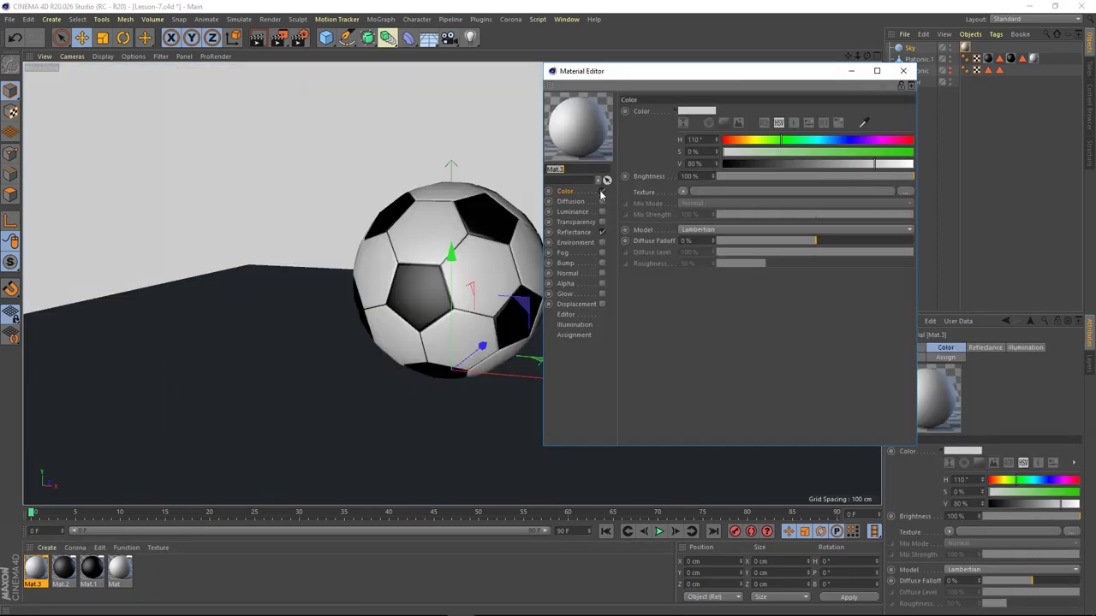
pyautogui.click(602, 211)
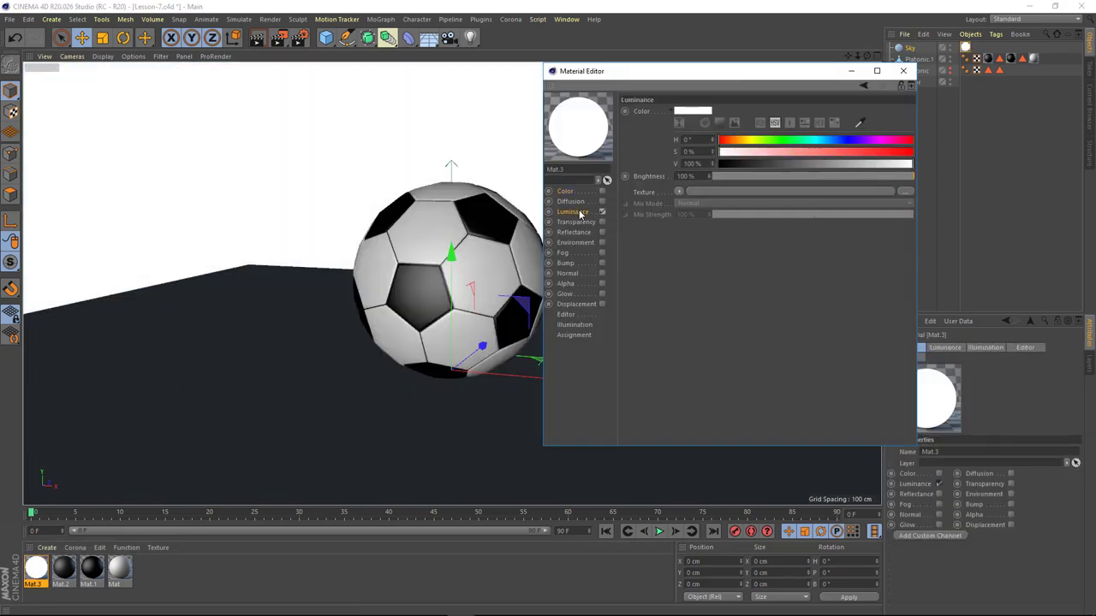
pyautogui.click(906, 192)
pyautogui.doubleClick(289, 177)
pyautogui.click(623, 357)
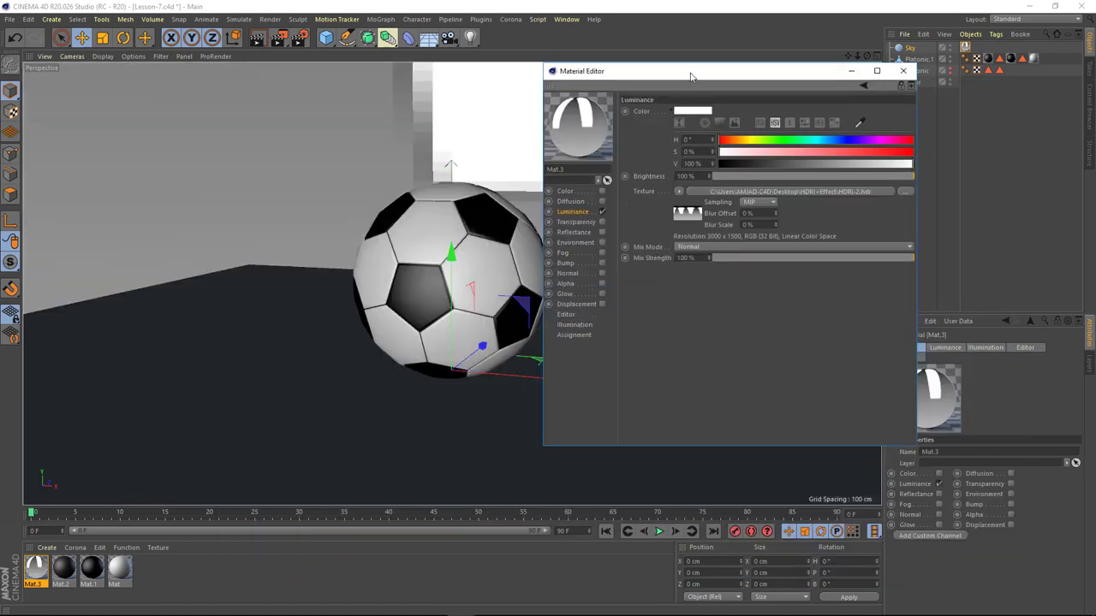
pyautogui.click(902, 71)
pyautogui.moveTo(519, 293)
pyautogui.keyDown('alt'); pyautogui.mouseDown()
pyautogui.moveTo(537, 295)
pyautogui.moveTo(479, 322)
pyautogui.moveTo(493, 315)
pyautogui.mouseUp(); pyautogui.keyUp('alt')
# - Add a Camera matching the view and set its Sensor Size to 51.9
pyautogui.click(449, 37)
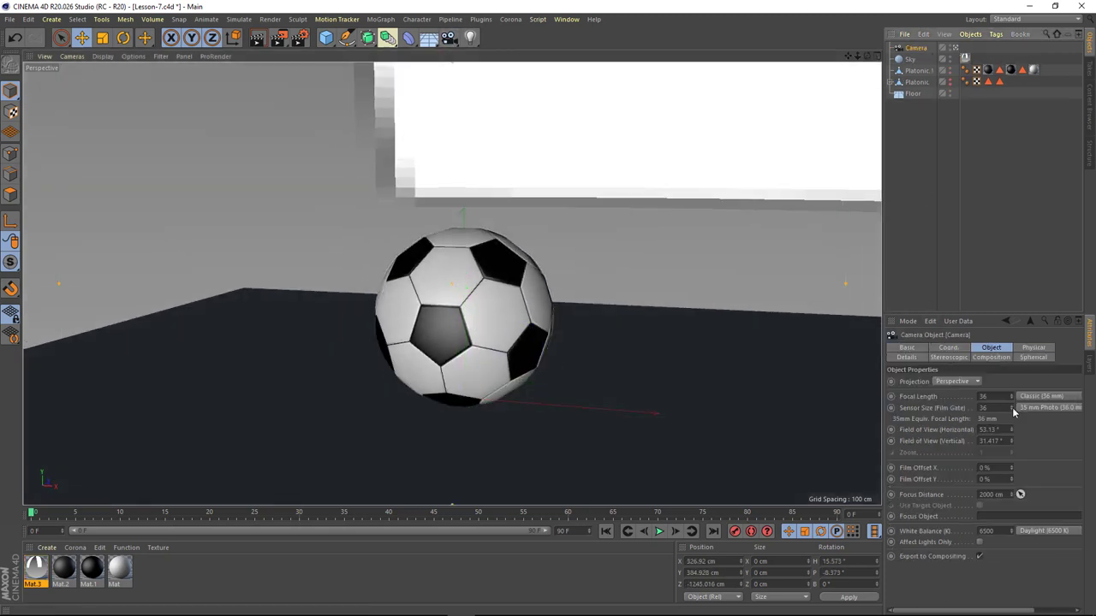
pyautogui.moveTo(1012, 408); pyautogui.dragTo(1012, 376)
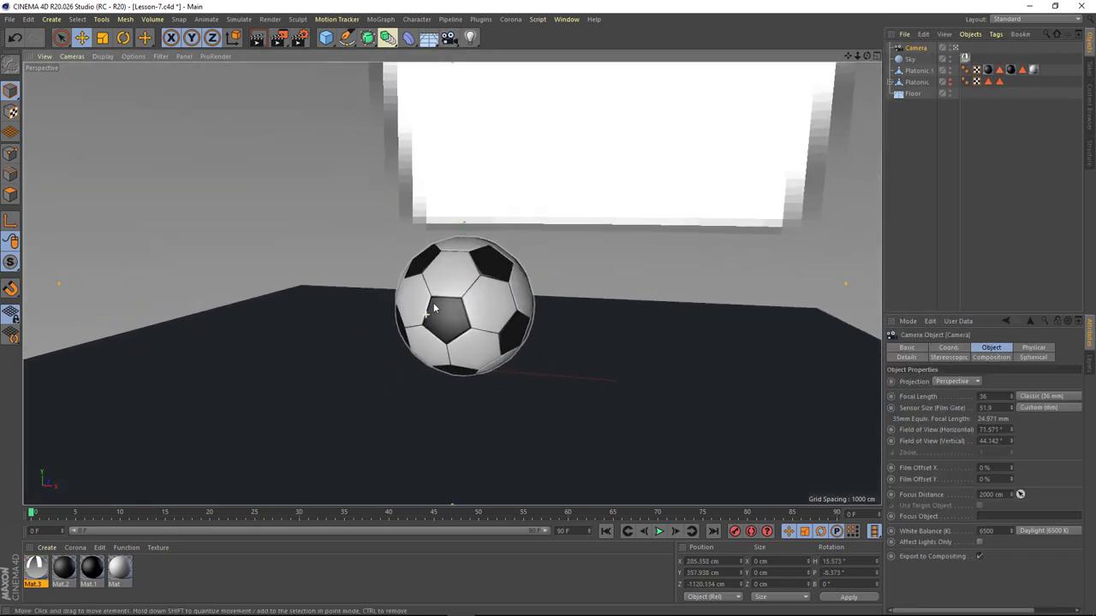
pyautogui.scroll(3, 434, 309)
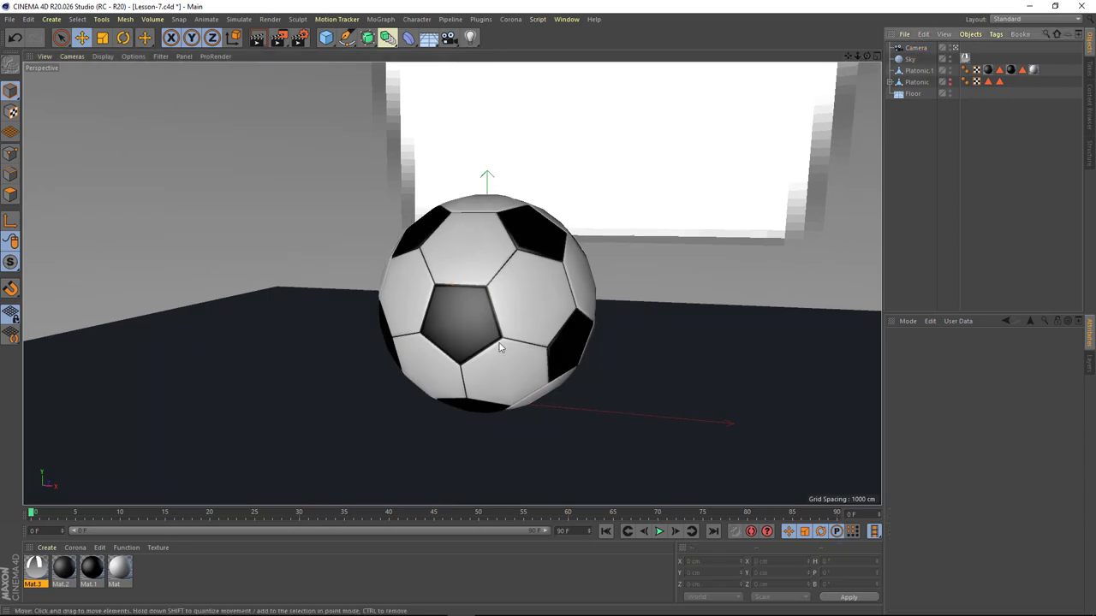
# - Switch to four views and add a Light above the ball with Area shadows
pyautogui.press('F5')
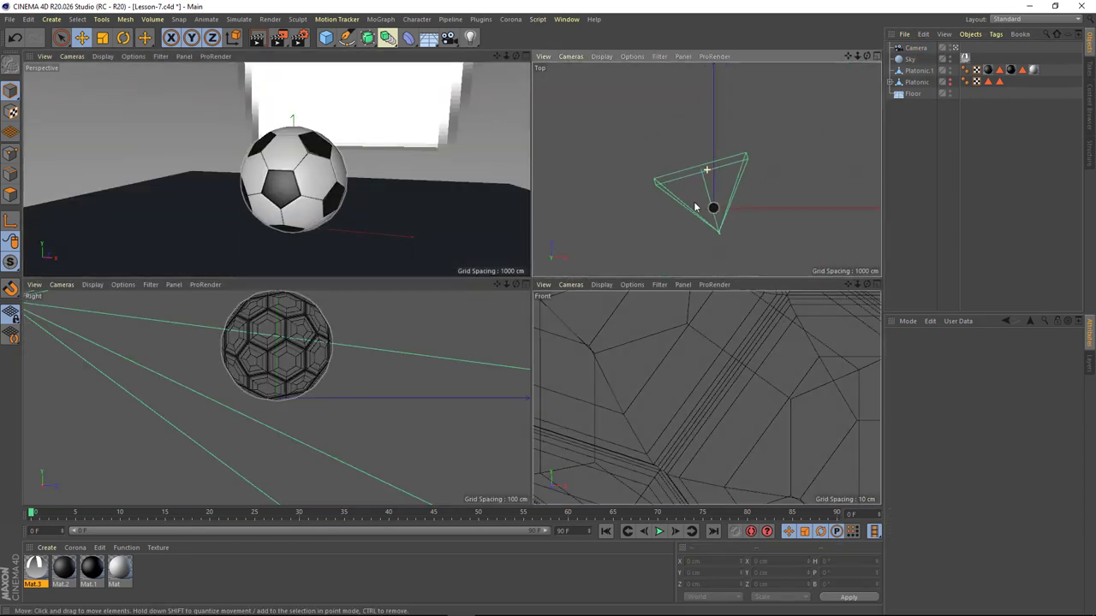
pyautogui.click(469, 37)
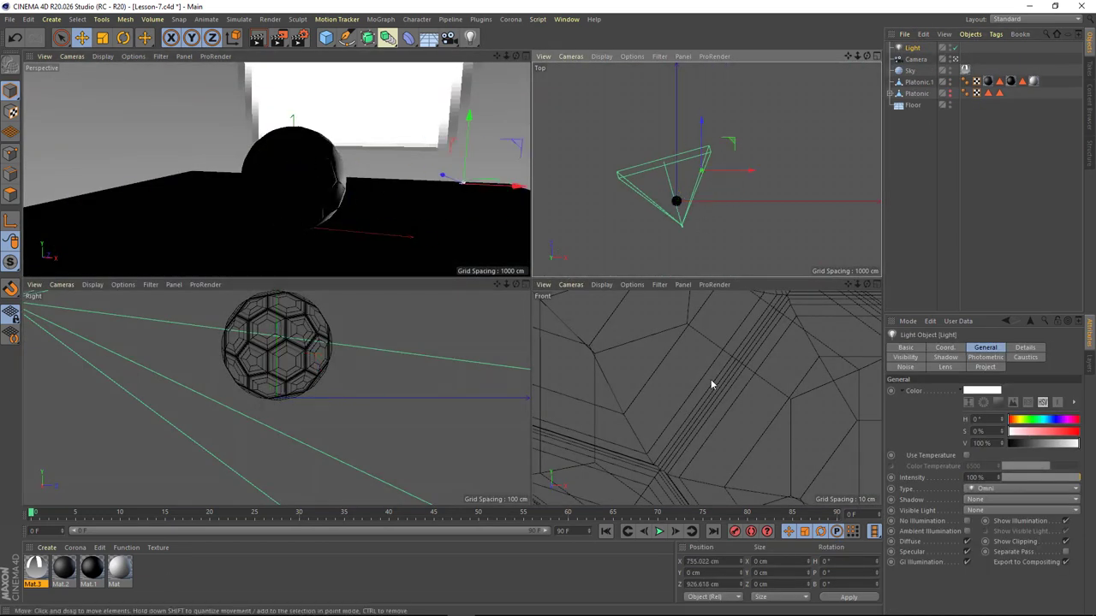
pyautogui.press('o')
pyautogui.press('o')
pyautogui.scroll(2, 694, 417)
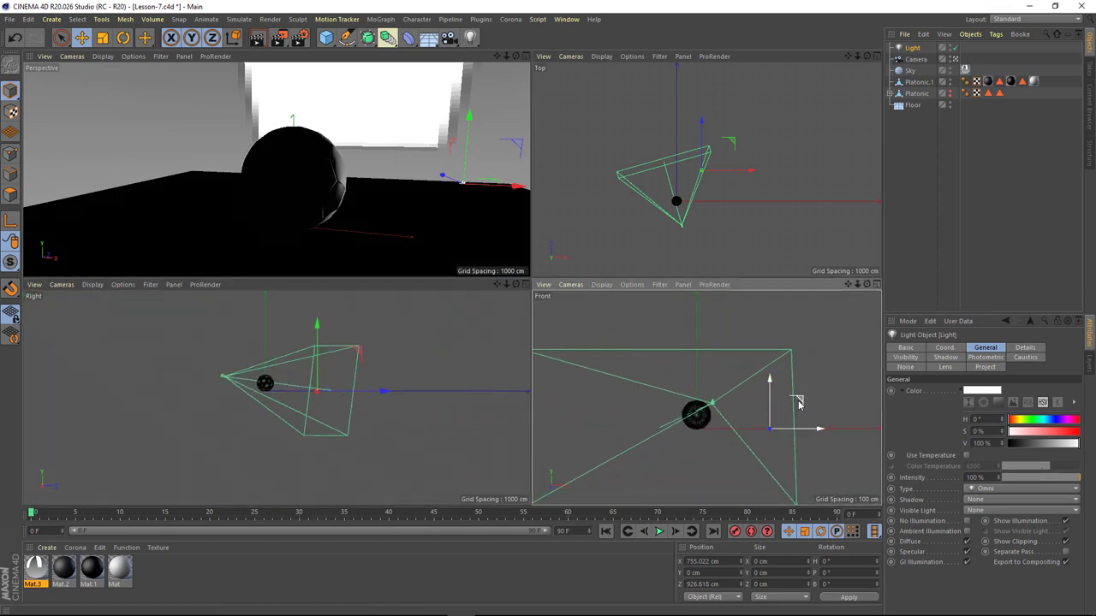
pyautogui.moveTo(778, 384)
pyautogui.mouseDown()
pyautogui.moveTo(768, 310)
pyautogui.moveTo(781, 334)
pyautogui.moveTo(788, 302)
pyautogui.mouseUp()
pyautogui.click(976, 499)
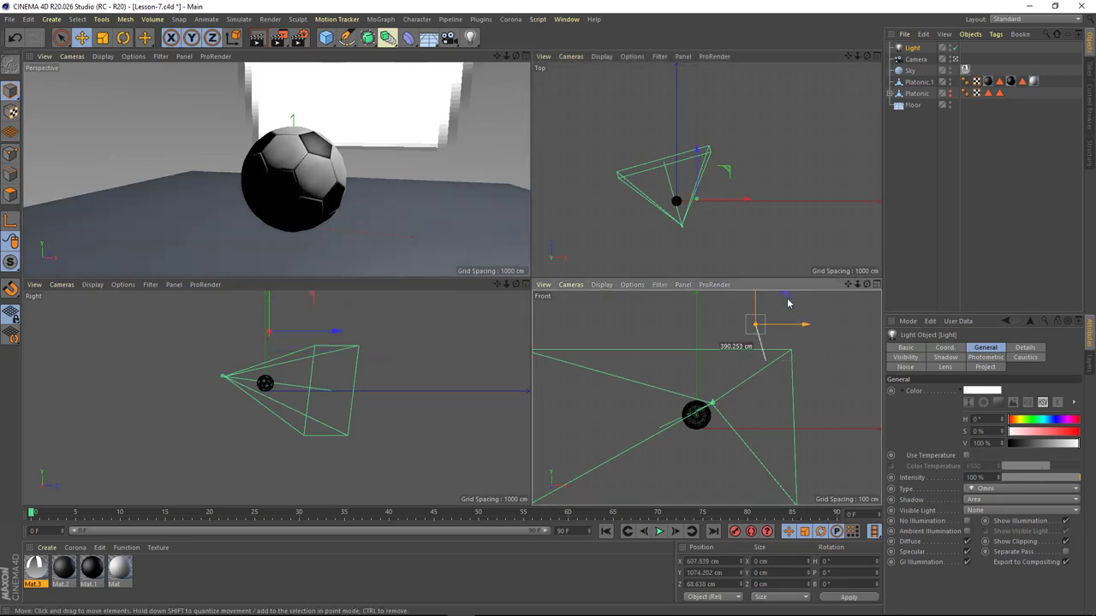
# - Copy the light into Light.1 and Light.2, lowering intensity and positioning each around the ball
pyautogui.keyDown('ctrl'); pyautogui.moveTo(728, 176); pyautogui.dragTo(660, 98); pyautogui.keyUp('ctrl')
pyautogui.click(976, 499)
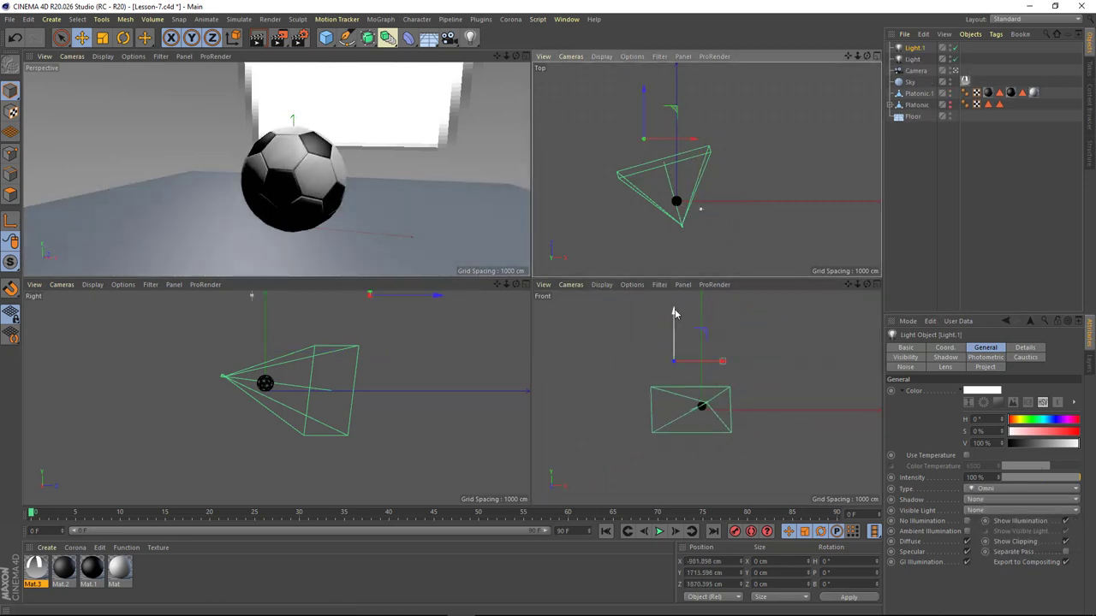
pyautogui.moveTo(673, 313); pyautogui.dragTo(673, 331)
pyautogui.moveTo(1059, 482); pyautogui.dragTo(1047, 477)
pyautogui.keyDown('ctrl'); pyautogui.moveTo(643, 138); pyautogui.dragTo(623, 204); pyautogui.keyUp('ctrl')
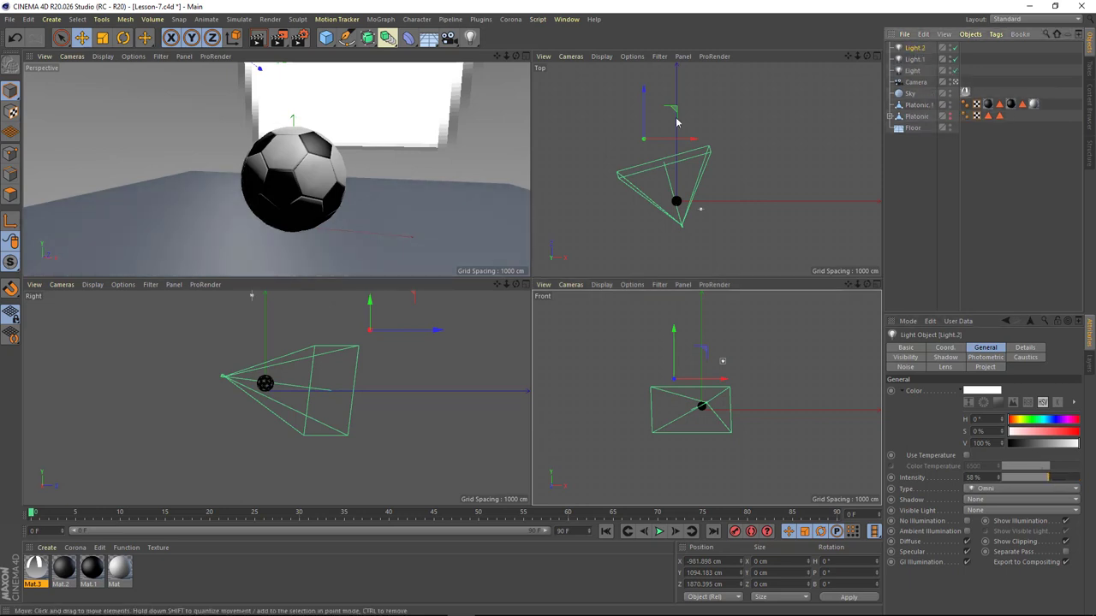
pyautogui.moveTo(658, 327); pyautogui.dragTo(658, 359)
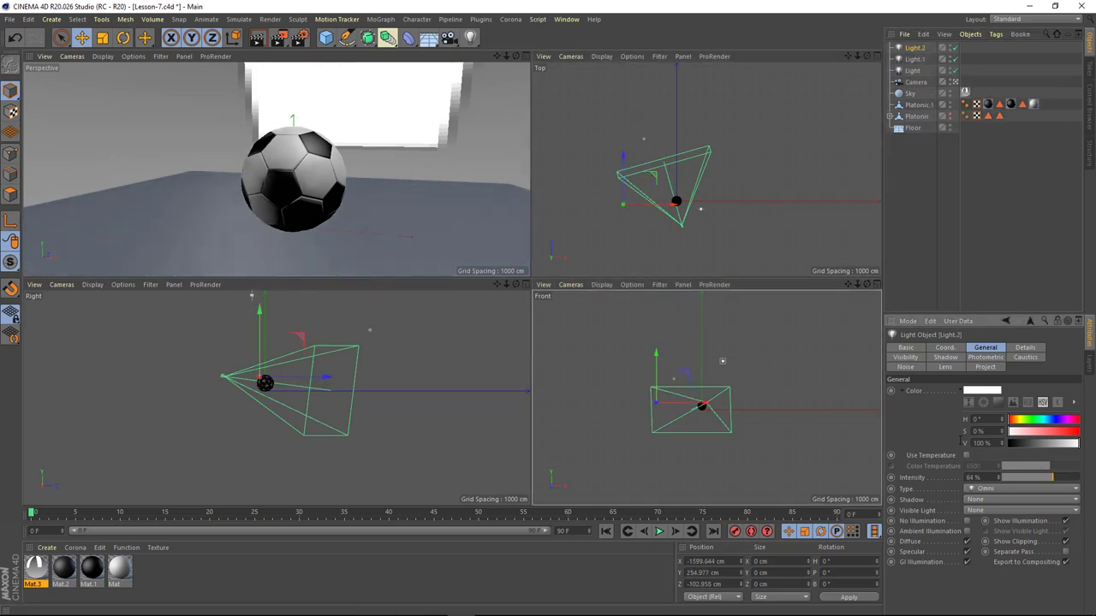
pyautogui.moveTo(653, 178)
pyautogui.mouseDown()
pyautogui.moveTo(674, 197)
pyautogui.moveTo(755, 225)
pyautogui.mouseUp()
pyautogui.click(700, 208)
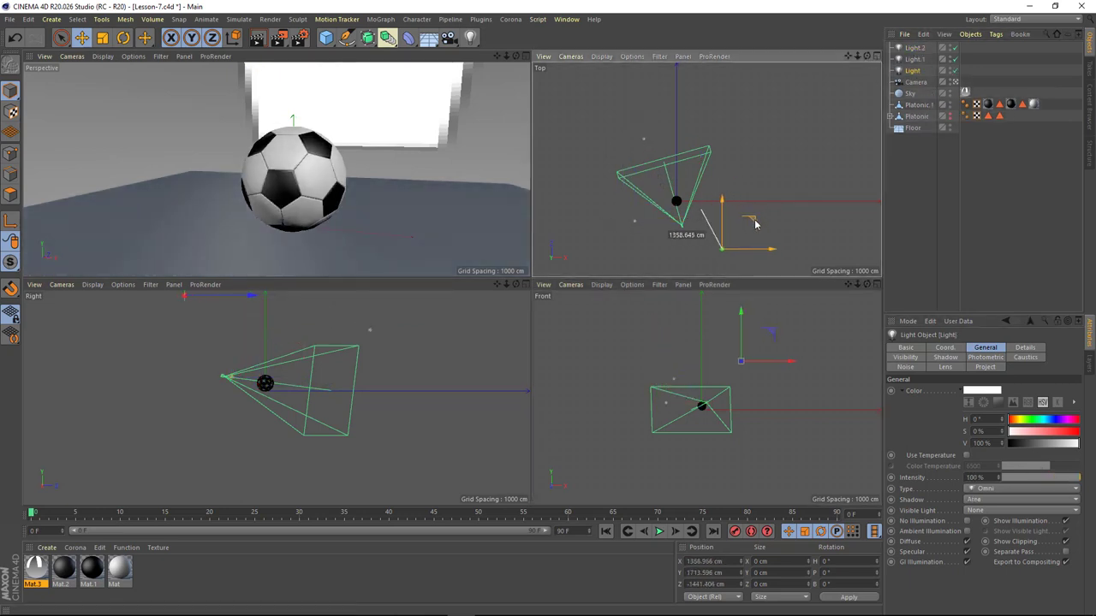
pyautogui.middleClick(431, 196)
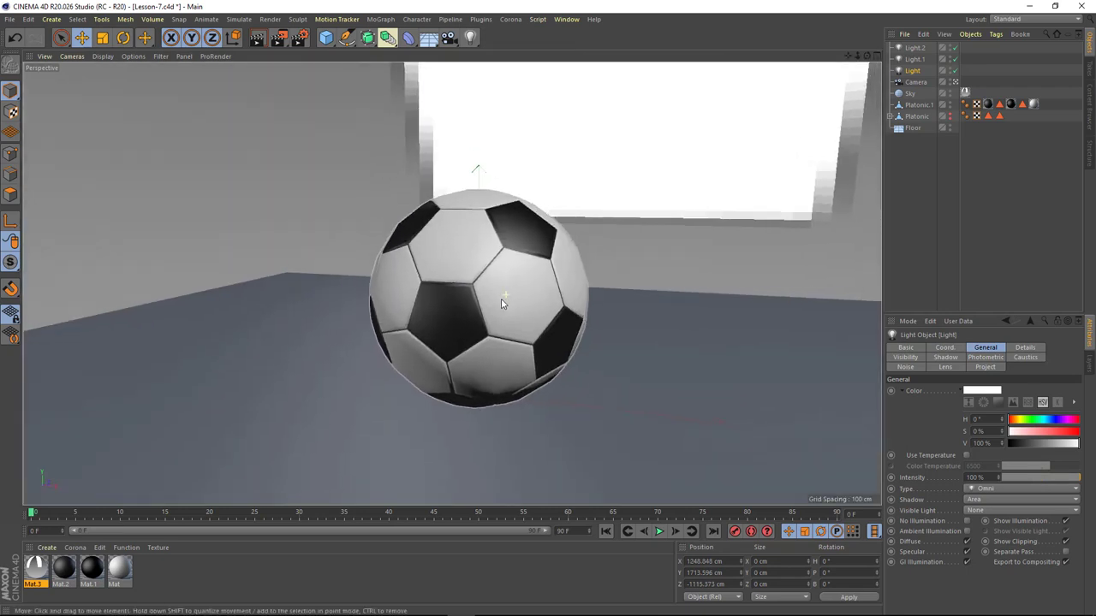
# - Add a Compositing tag to the Floor object
pyautogui.click(932, 226)
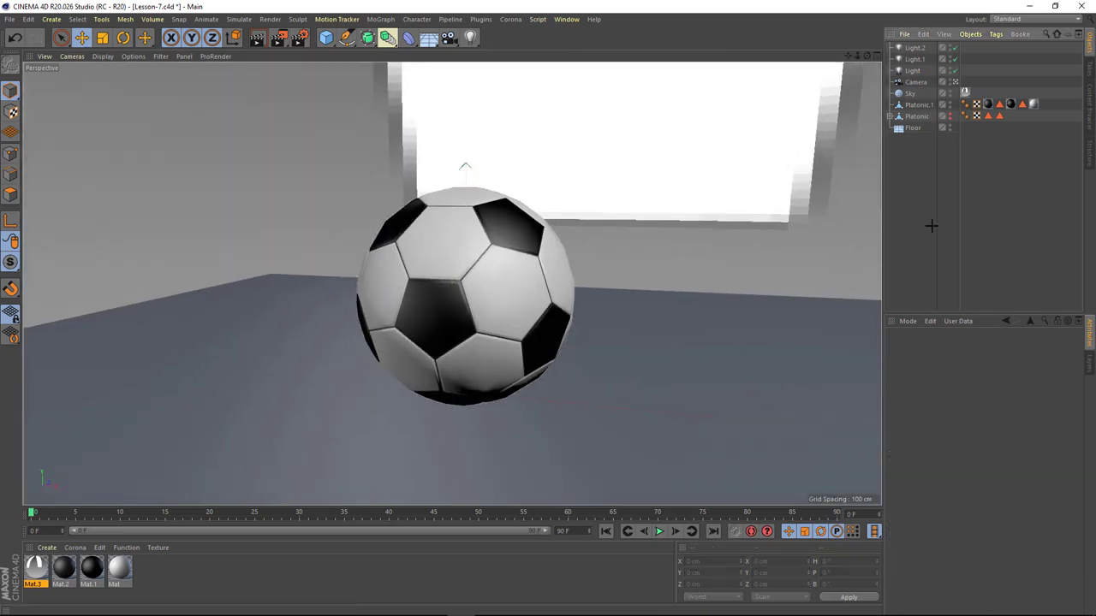
pyautogui.rightClick(914, 129)
pyautogui.click(861, 215)
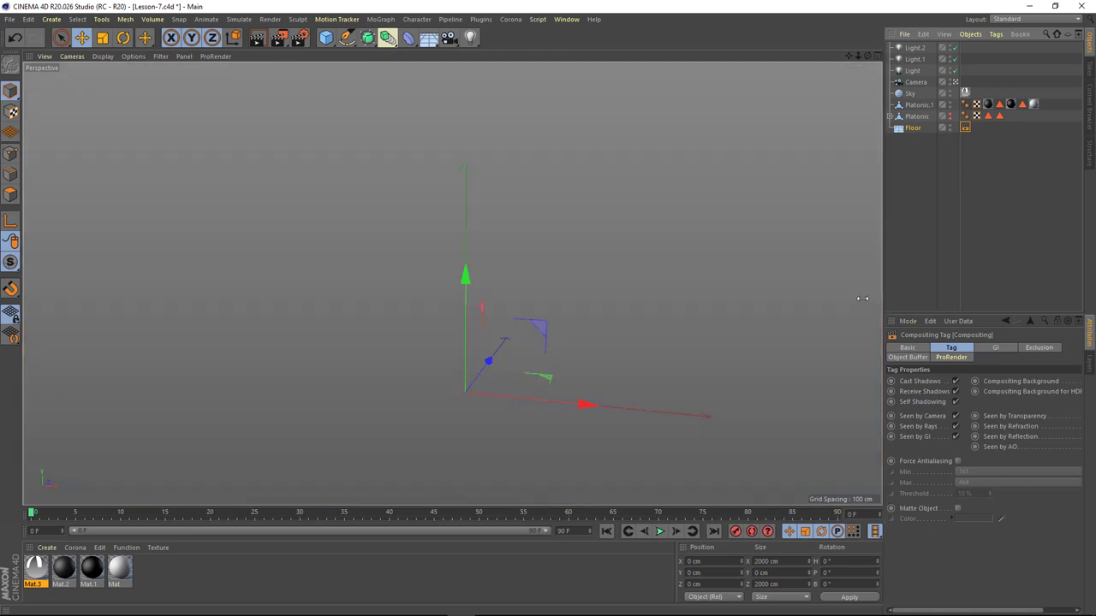
pyautogui.moveTo(862, 298); pyautogui.dragTo(818, 298)
pyautogui.click(913, 219)
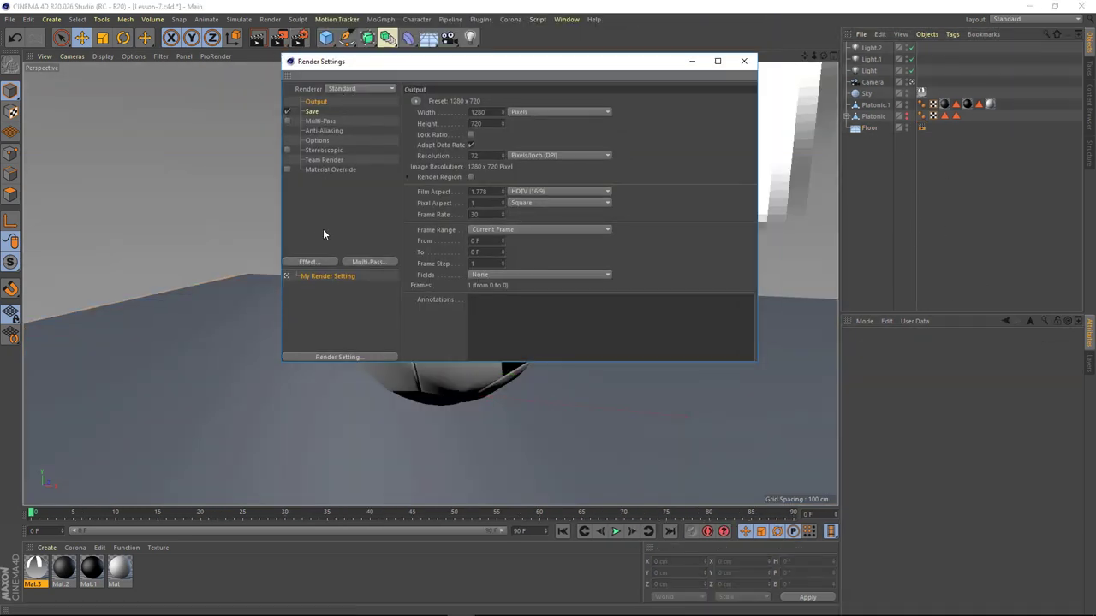
# - Add the Global Illumination effect with Irradiance Cache in Render Settings
pyautogui.click(313, 191)
pyautogui.click(309, 262)
pyautogui.click(343, 301)
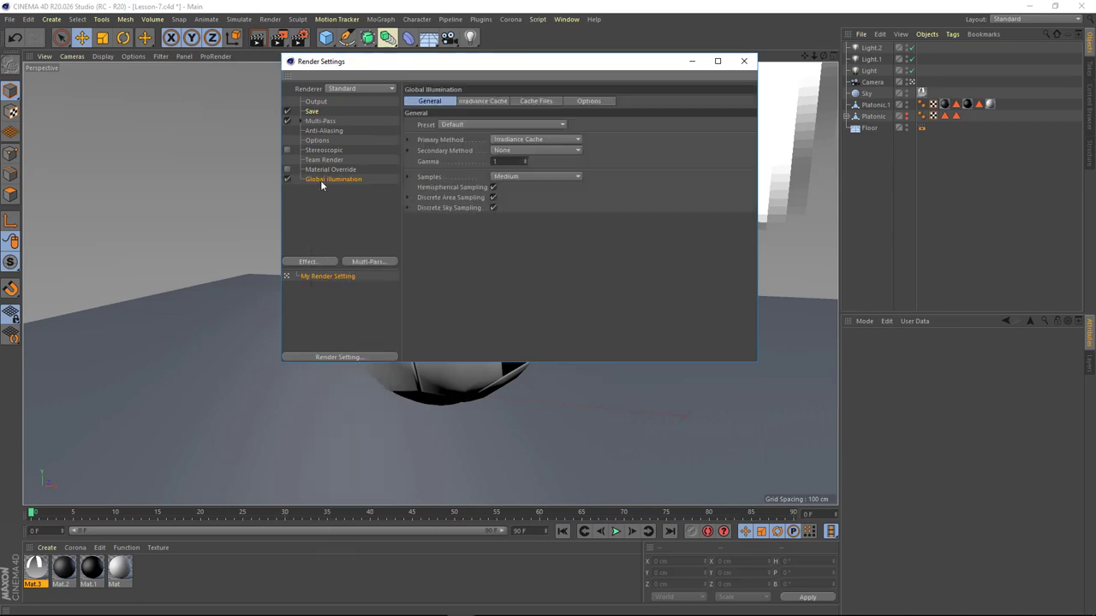
pyautogui.click(484, 101)
pyautogui.click(430, 101)
pyautogui.click(407, 139)
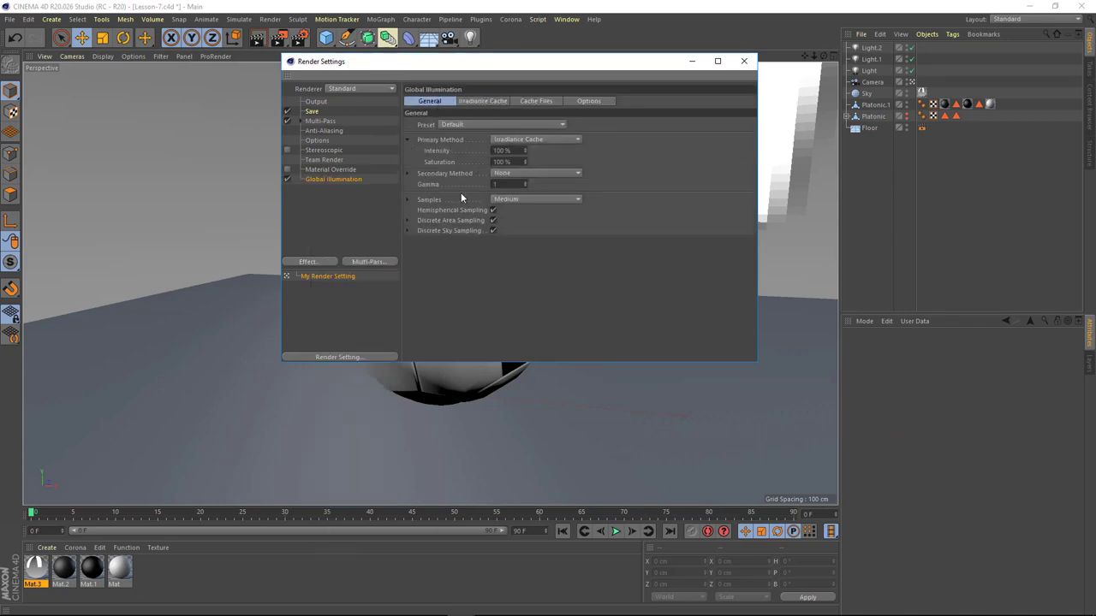
pyautogui.click(744, 61)
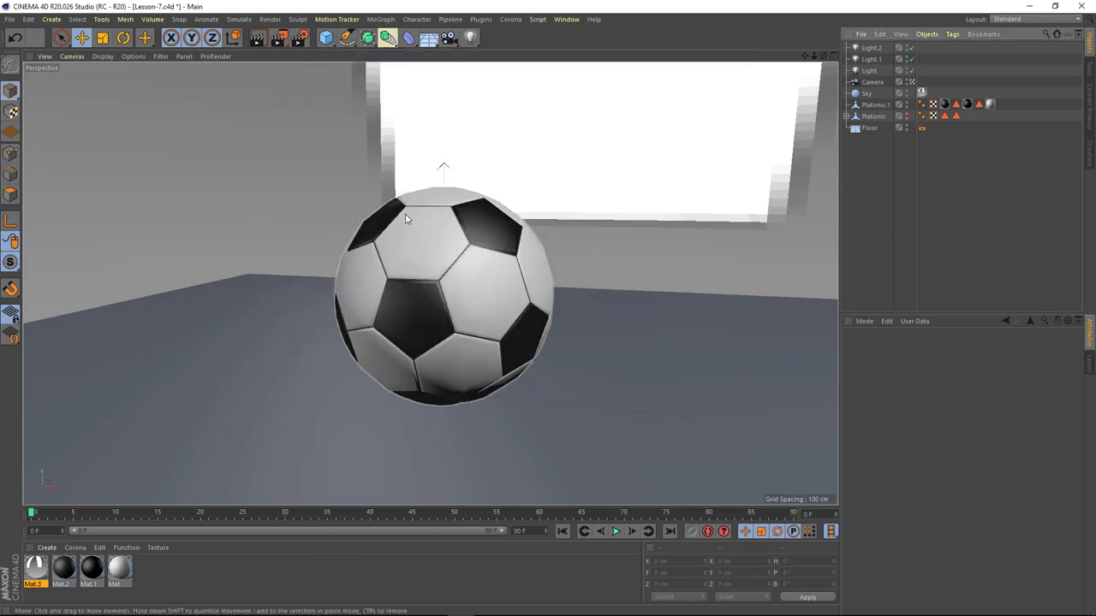
# - Test-render the scene to the Picture Viewer, then stop the running render
pyautogui.click(279, 39)
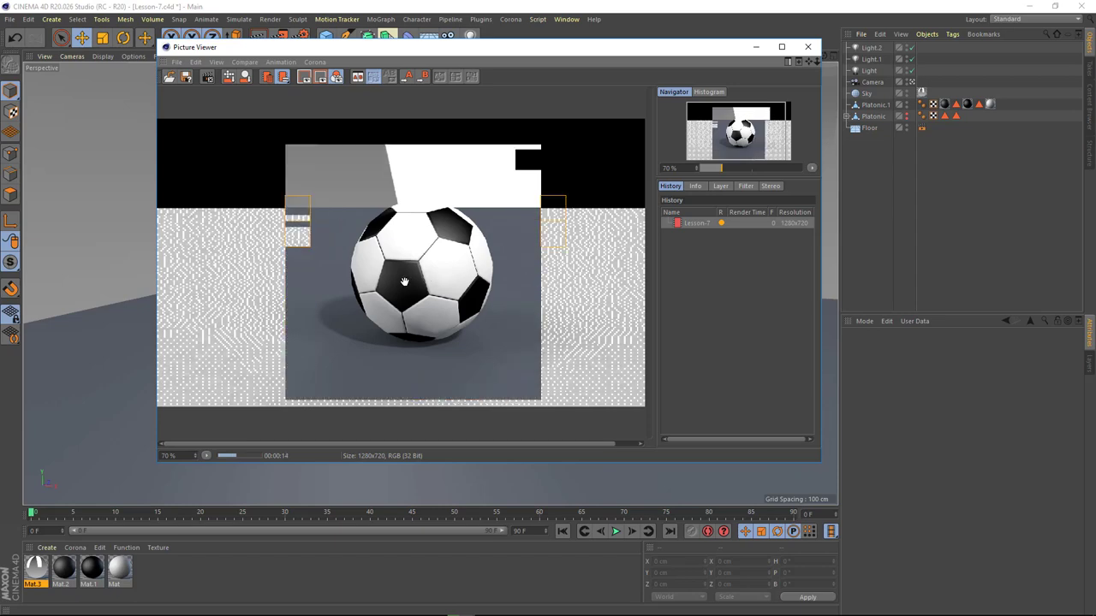
pyautogui.click(808, 48)
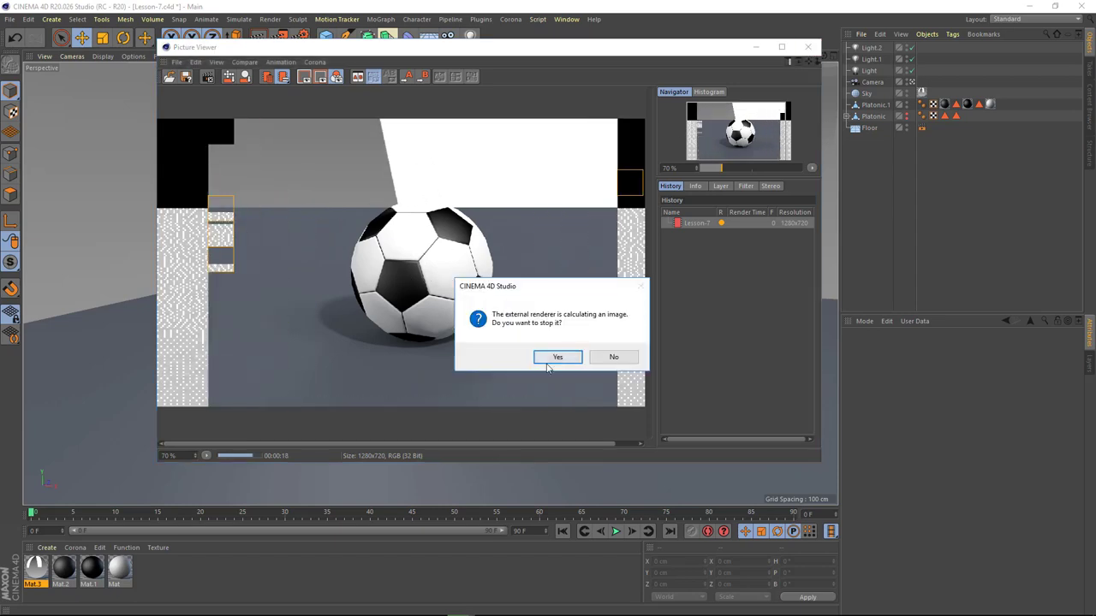
pyautogui.click(553, 359)
pyautogui.rightClick(874, 97)
# - Add a Compositing tag to the Sky and render a region left of the ball
pyautogui.click(907, 120)
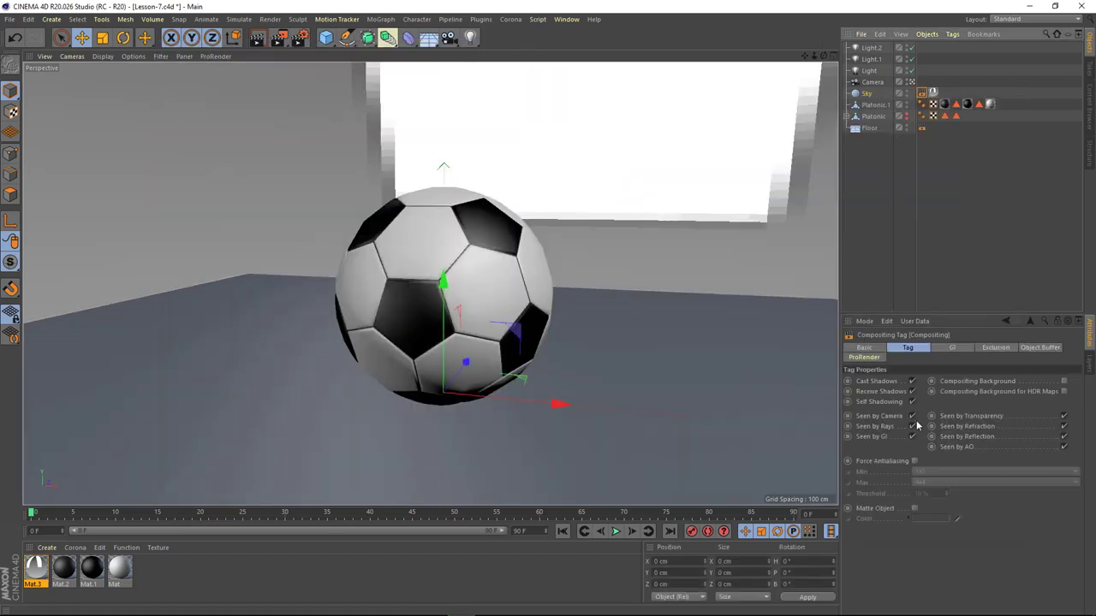
pyautogui.click(849, 420)
pyautogui.click(545, 84)
pyautogui.click(276, 41)
pyautogui.moveTo(312, 190); pyautogui.dragTo(224, 368)
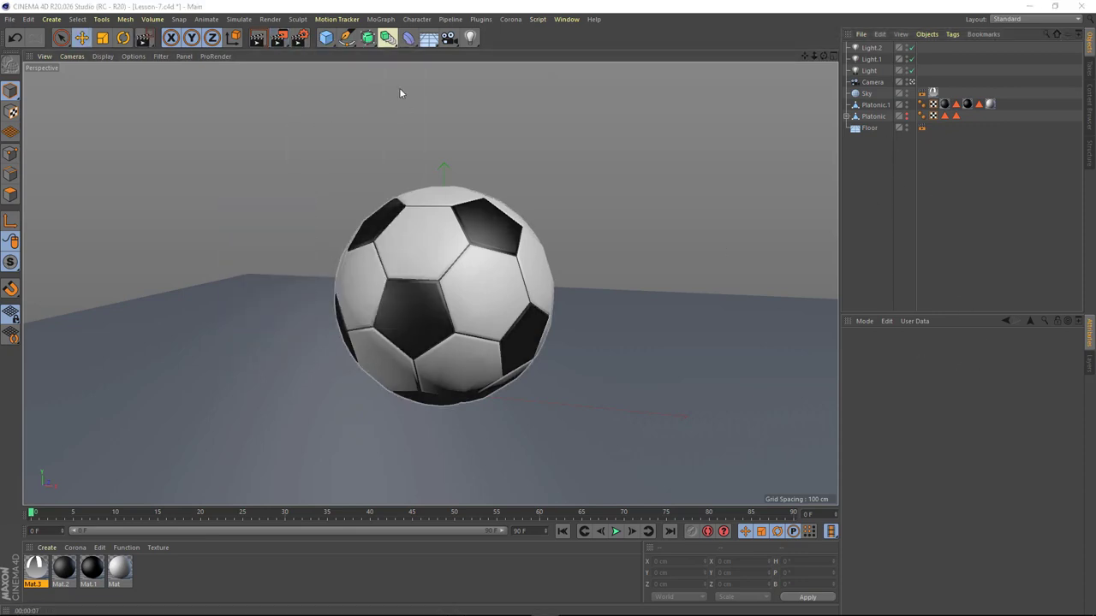
# - Add a Background object with new material Mat.4 coloured dark teal (H 158°, S 28%, V 13%)
pyautogui.moveTo(388, 37); pyautogui.dragTo(480, 136)
pyautogui.click(867, 169)
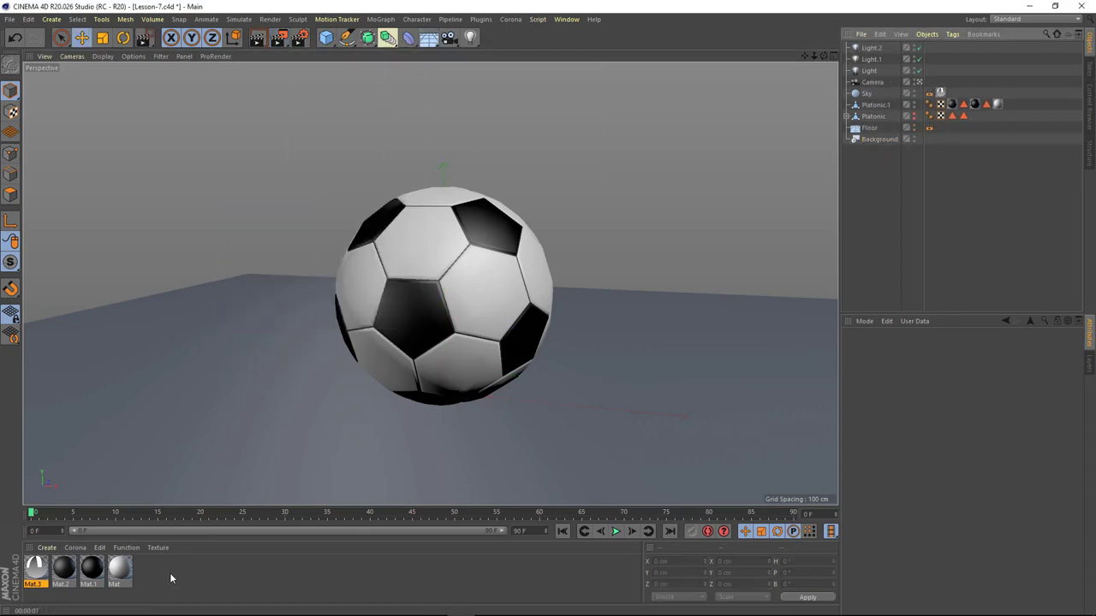
pyautogui.doubleClick(159, 578)
pyautogui.moveTo(34, 567)
pyautogui.mouseDown()
pyautogui.moveTo(932, 159)
pyautogui.moveTo(933, 128)
pyautogui.mouseUp()
pyautogui.doubleClick(940, 126)
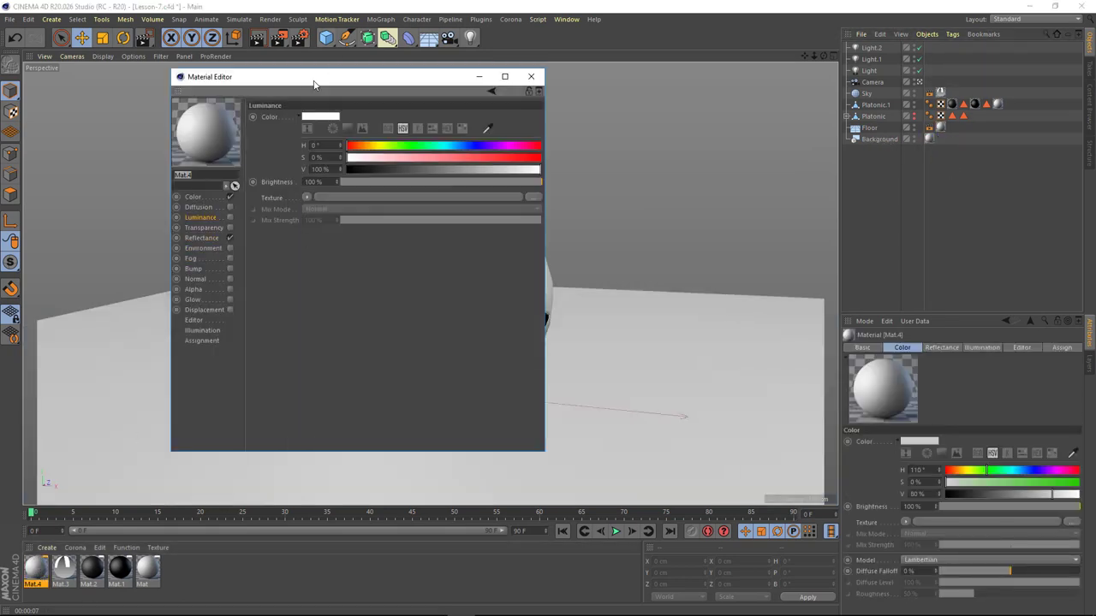
pyautogui.moveTo(313, 83); pyautogui.dragTo(747, 90)
pyautogui.click(626, 209)
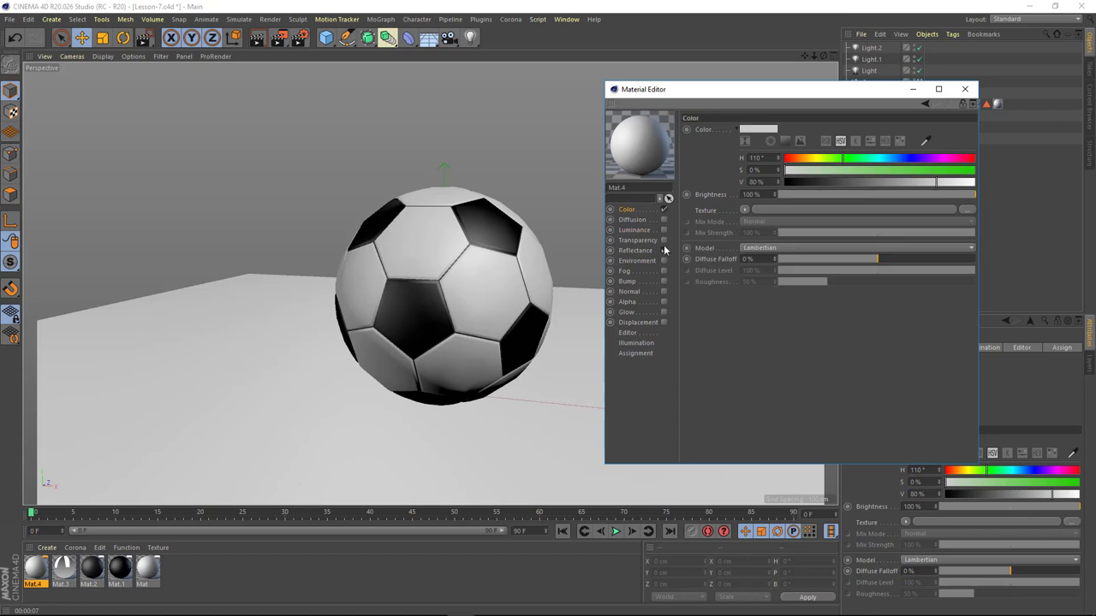
pyautogui.moveTo(788, 182); pyautogui.dragTo(814, 182)
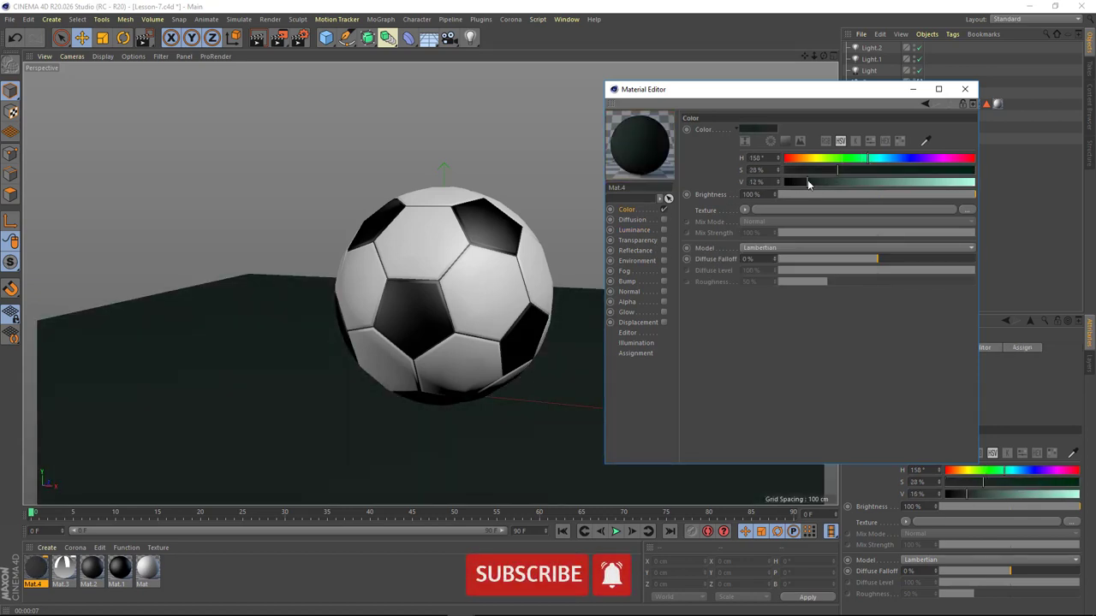
pyautogui.click(965, 89)
# - Render the scene to preview the dark background, then close the render
pyautogui.hotkey('shift', 'r')
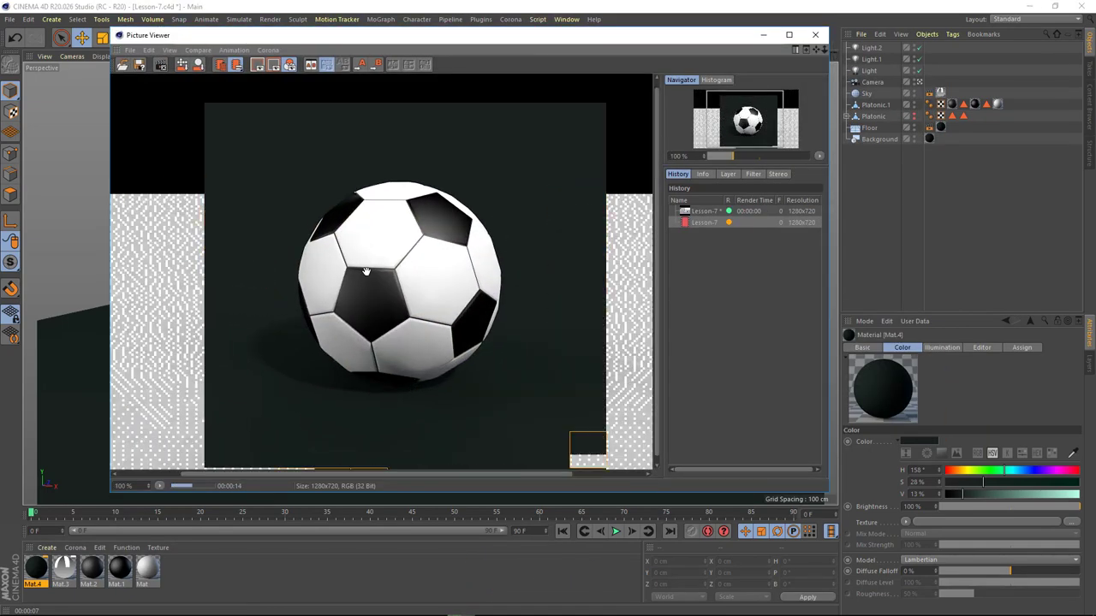
pyautogui.scroll(-1, 368, 278)
pyautogui.scroll(2, 366, 272)
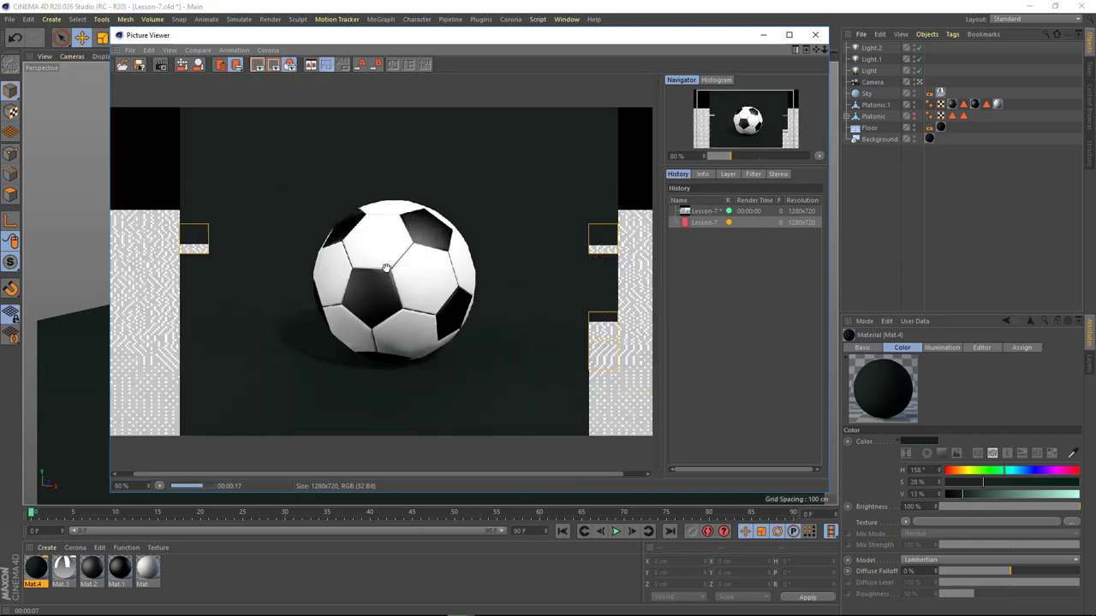
pyautogui.click(815, 38)
# - Open the black-panel material Mat.1 and move its editor window off the ball
pyautogui.doubleClick(37, 567)
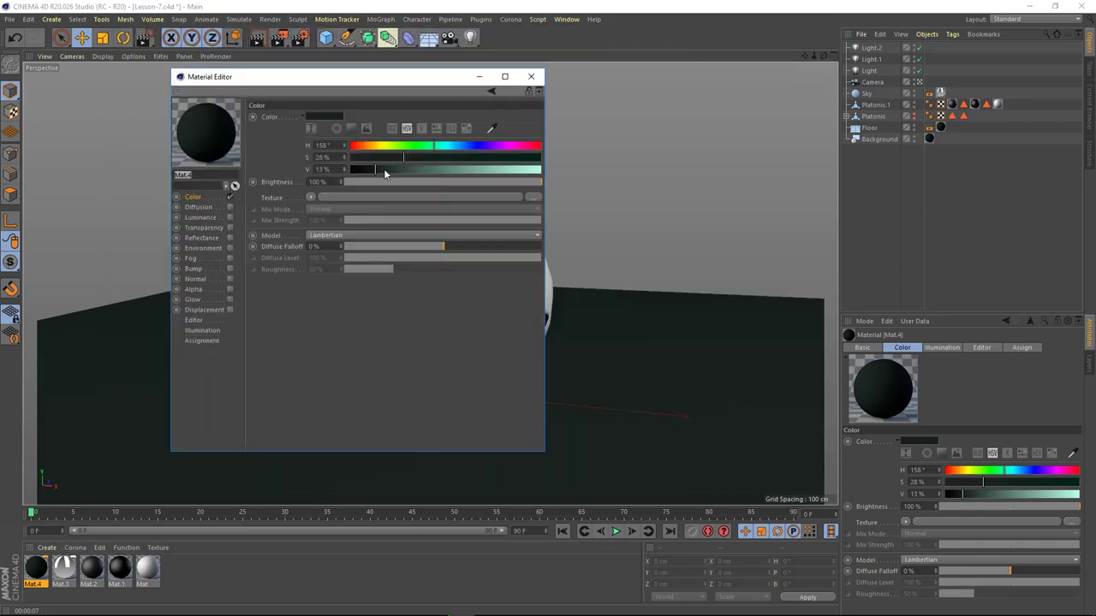
pyautogui.click(531, 77)
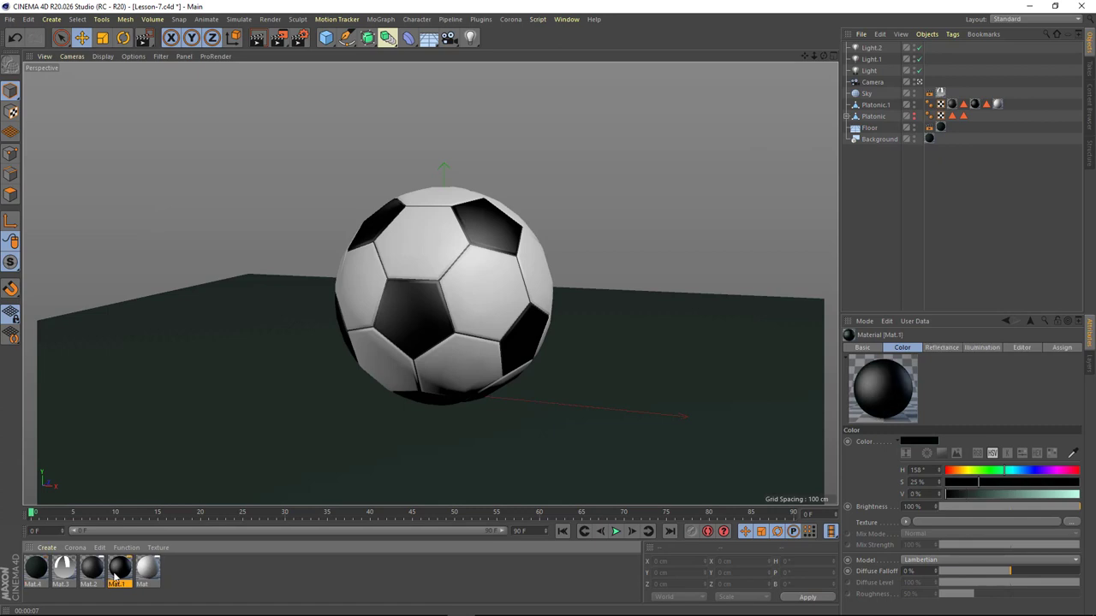
pyautogui.doubleClick(120, 567)
pyautogui.moveTo(340, 81); pyautogui.dragTo(782, 109)
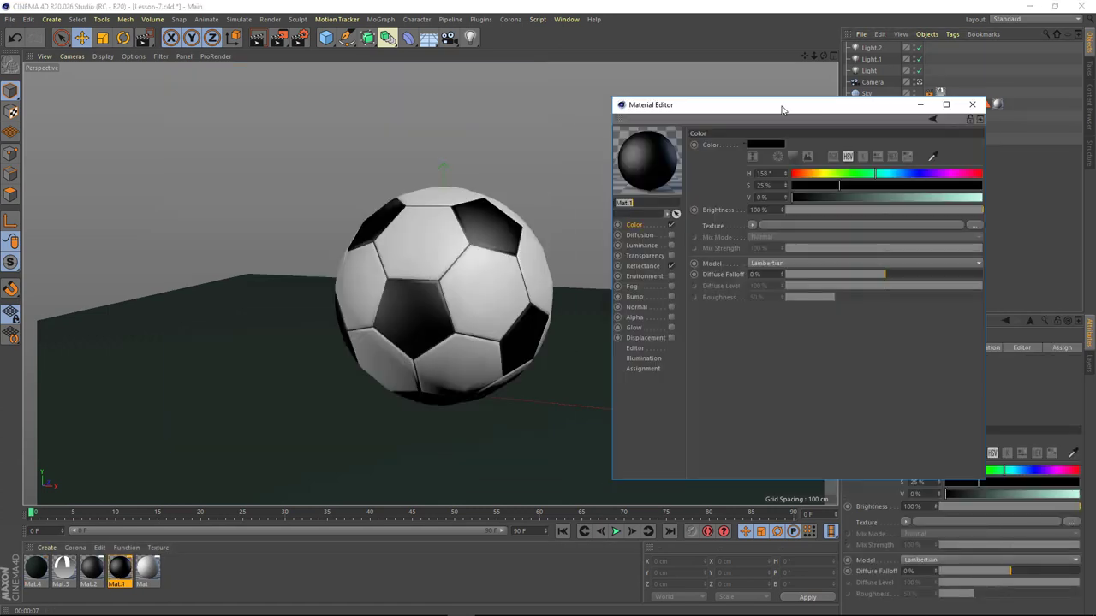
# - Add a Reflection (Legacy) layer to Mat.1 and lower its brightness to about 18%
pyautogui.click(643, 266)
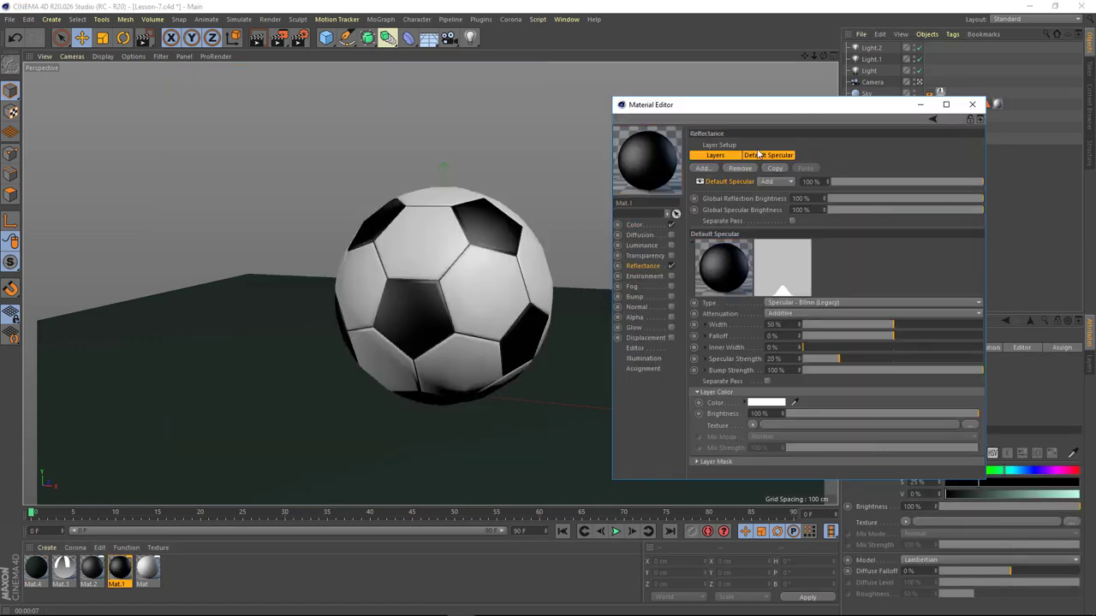
pyautogui.click(781, 159)
pyautogui.click(892, 261)
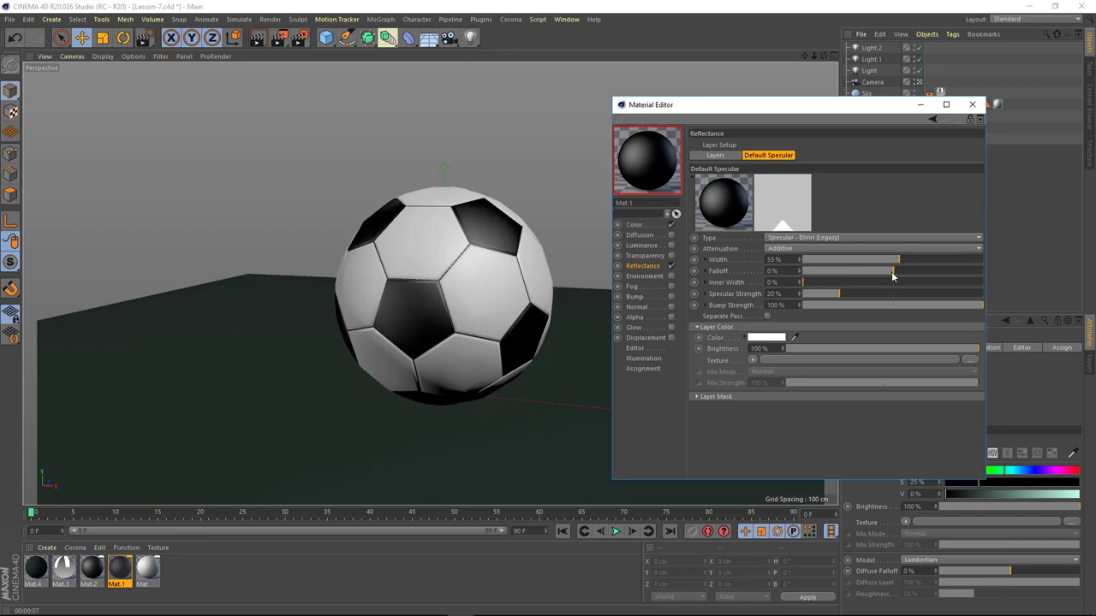
pyautogui.click(718, 154)
pyautogui.click(752, 278)
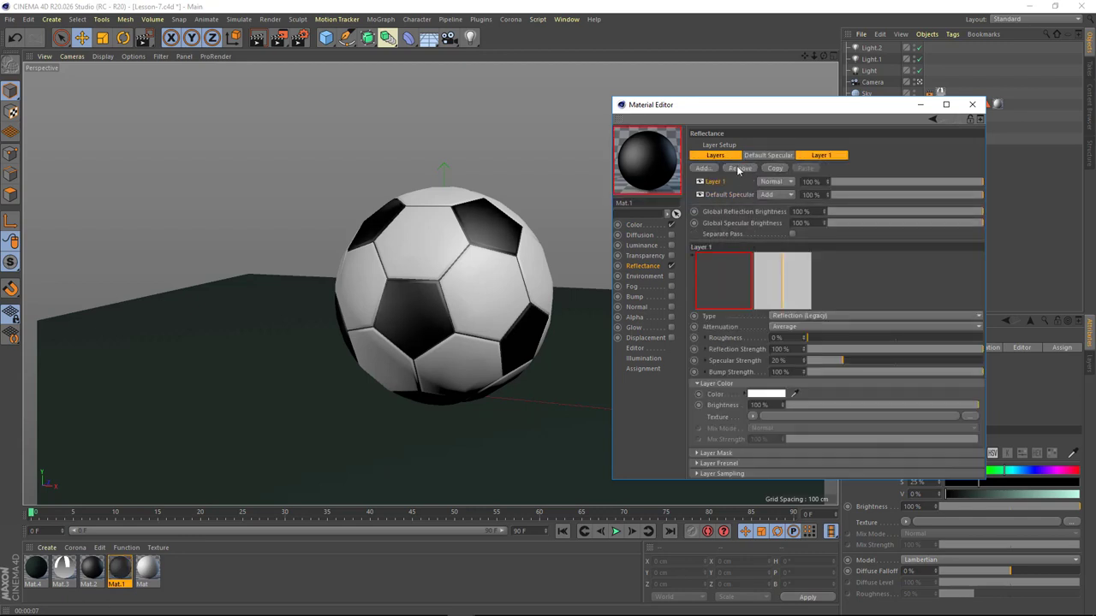
pyautogui.click(768, 155)
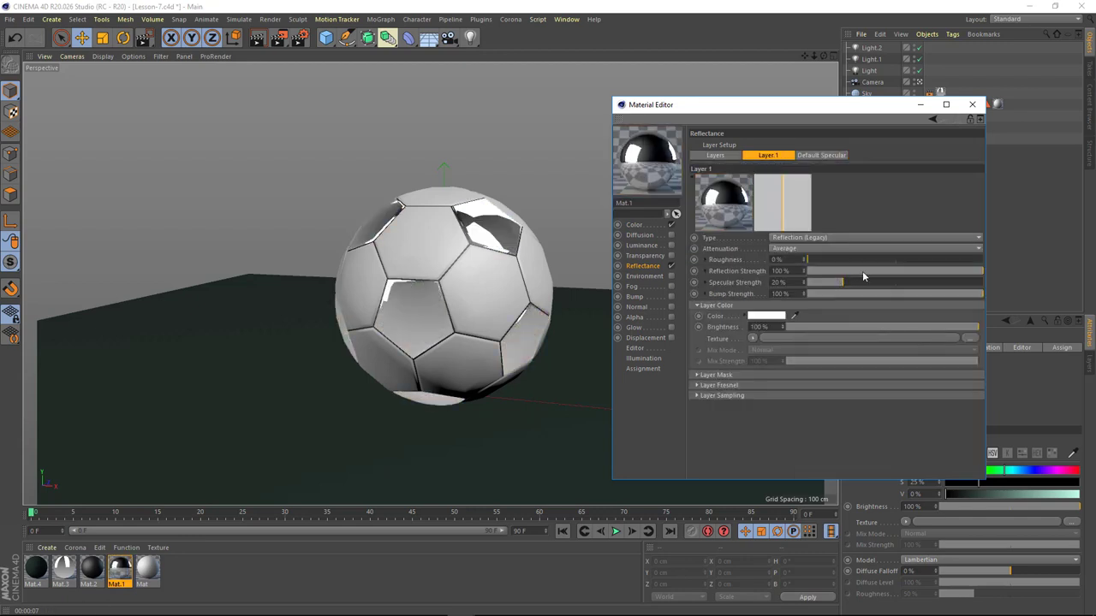
pyautogui.click(834, 327)
pyautogui.moveTo(834, 325); pyautogui.dragTo(830, 320)
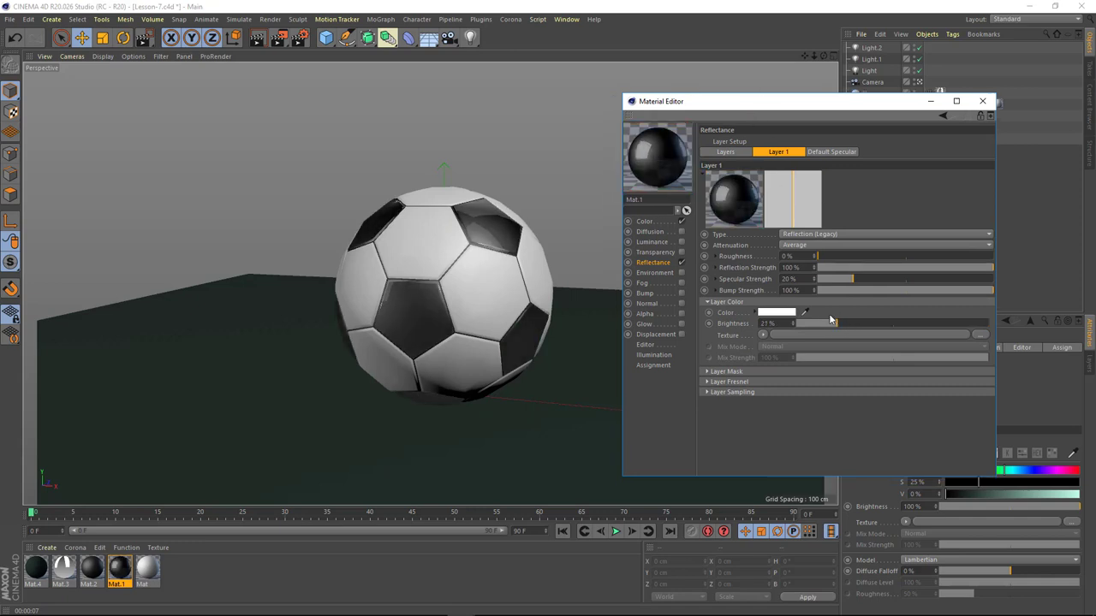
pyautogui.click(146, 571)
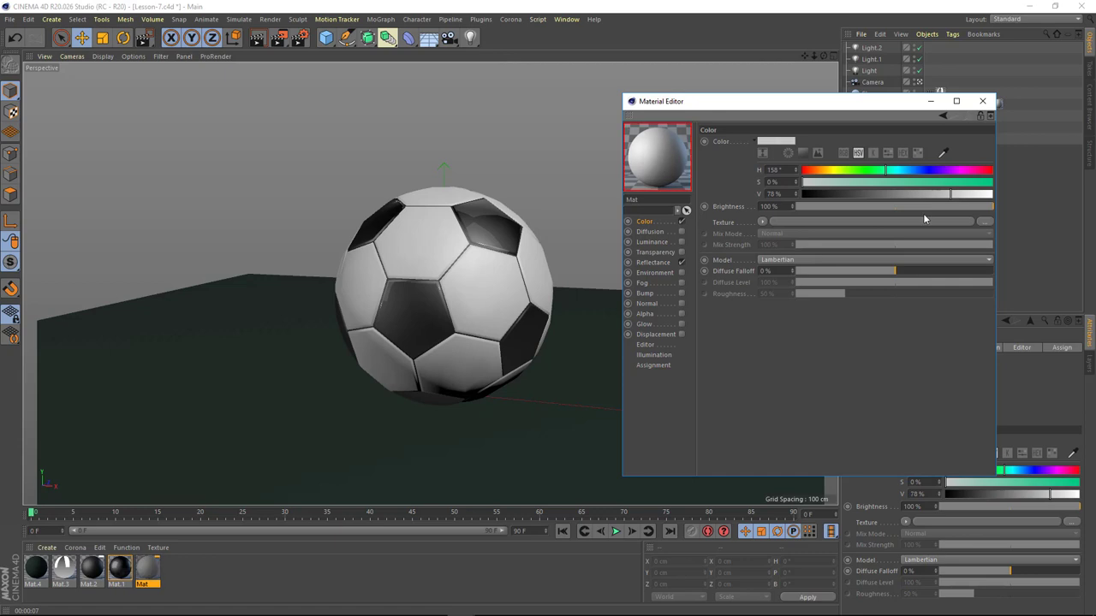
# - Give the white Mat a Reflection (Legacy) layer at 26% brightness and preview it in a render region
pyautogui.click(659, 262)
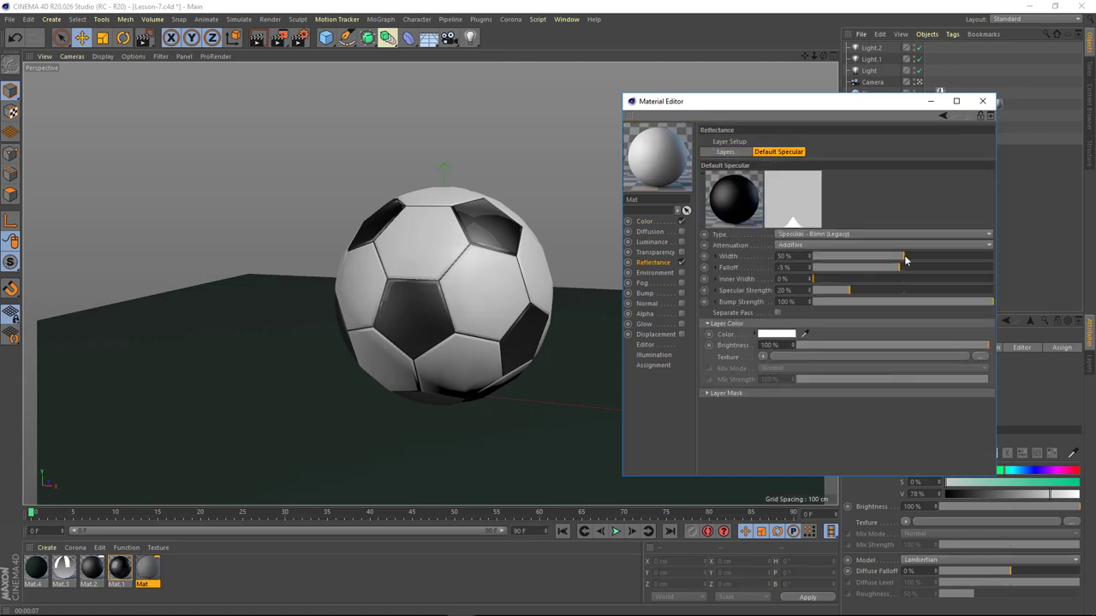
pyautogui.click(725, 152)
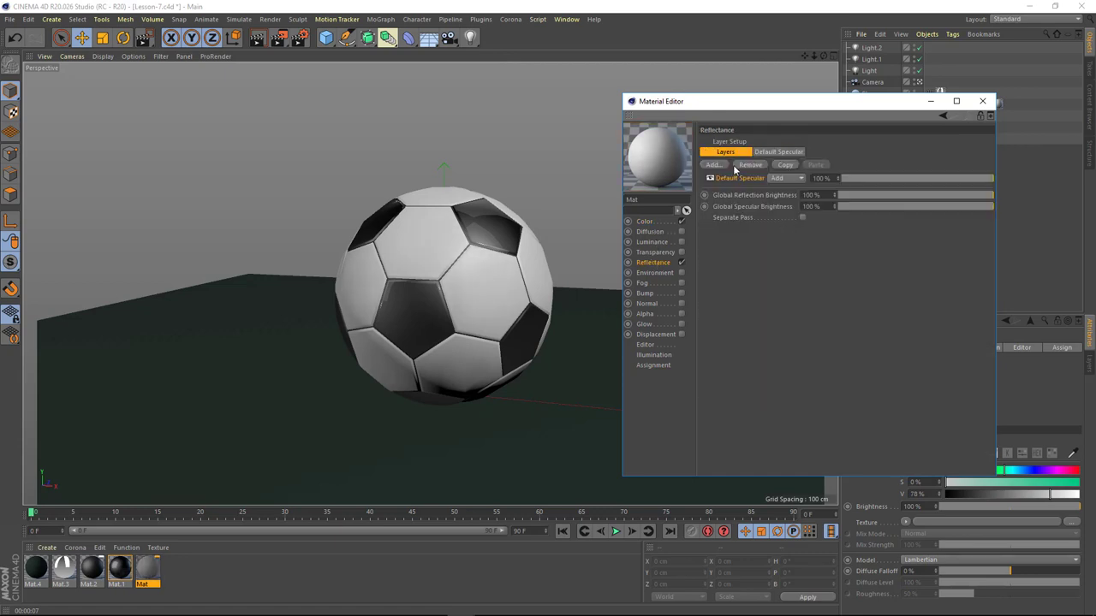
pyautogui.click(750, 274)
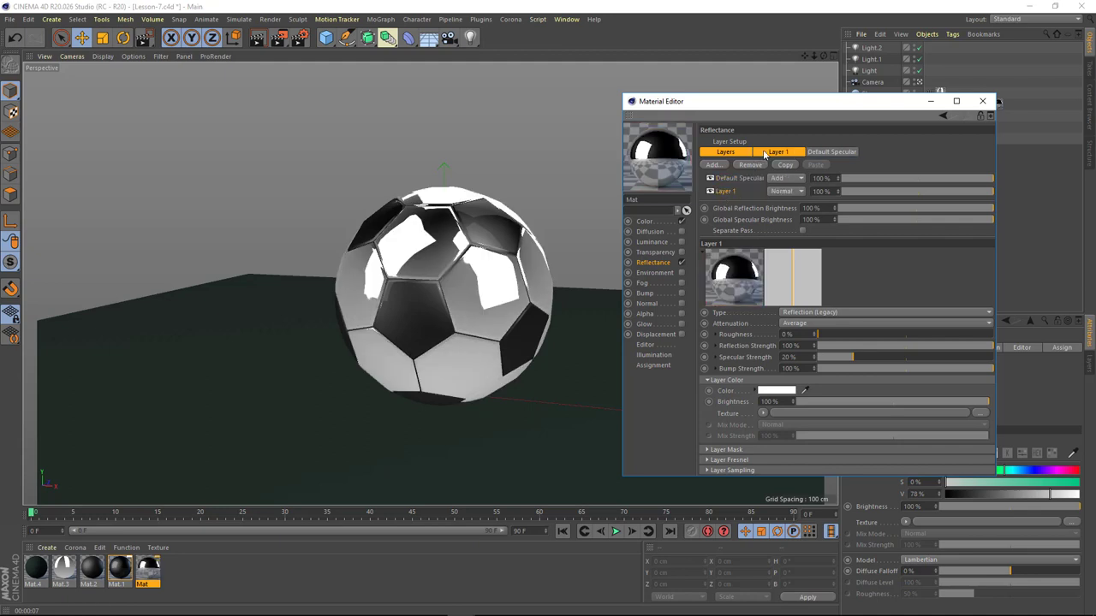
pyautogui.click(765, 154)
pyautogui.click(840, 324)
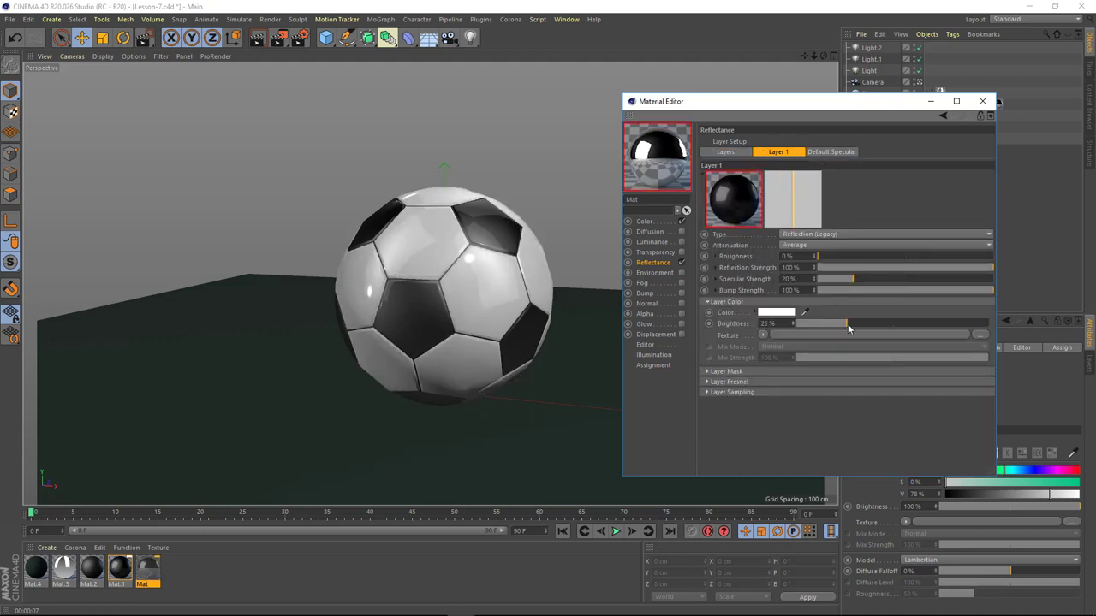
pyautogui.moveTo(278, 38); pyautogui.dragTo(299, 49)
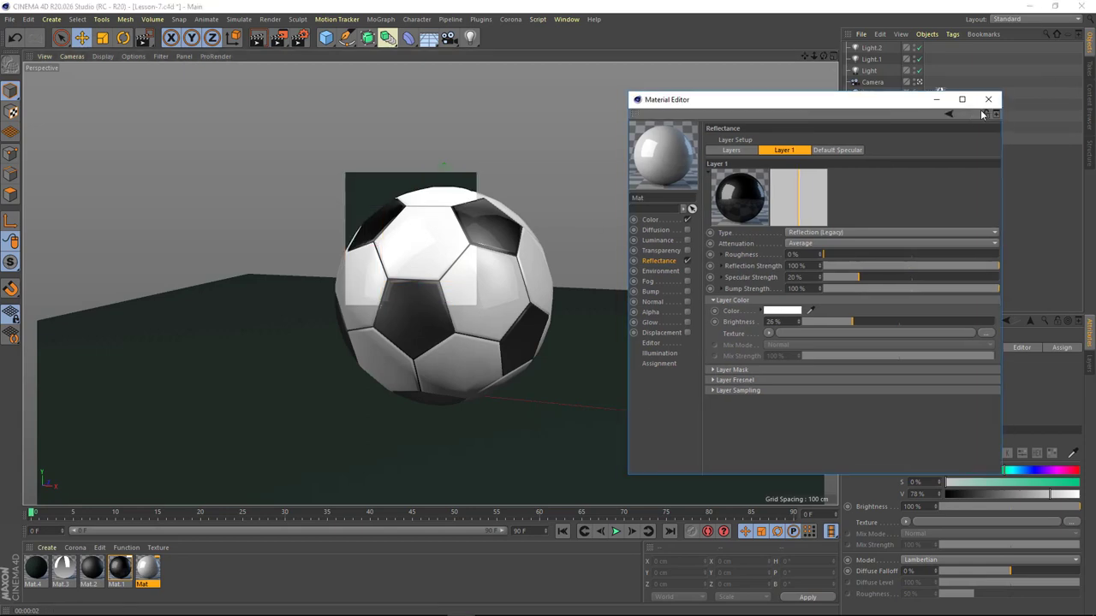
pyautogui.click(982, 101)
# - Render to the Picture Viewer with Shift+R and zoom in to inspect the glossy reflections
pyautogui.hotkey('shift', 'r')
pyautogui.moveTo(398, 22); pyautogui.dragTo(297, 28)
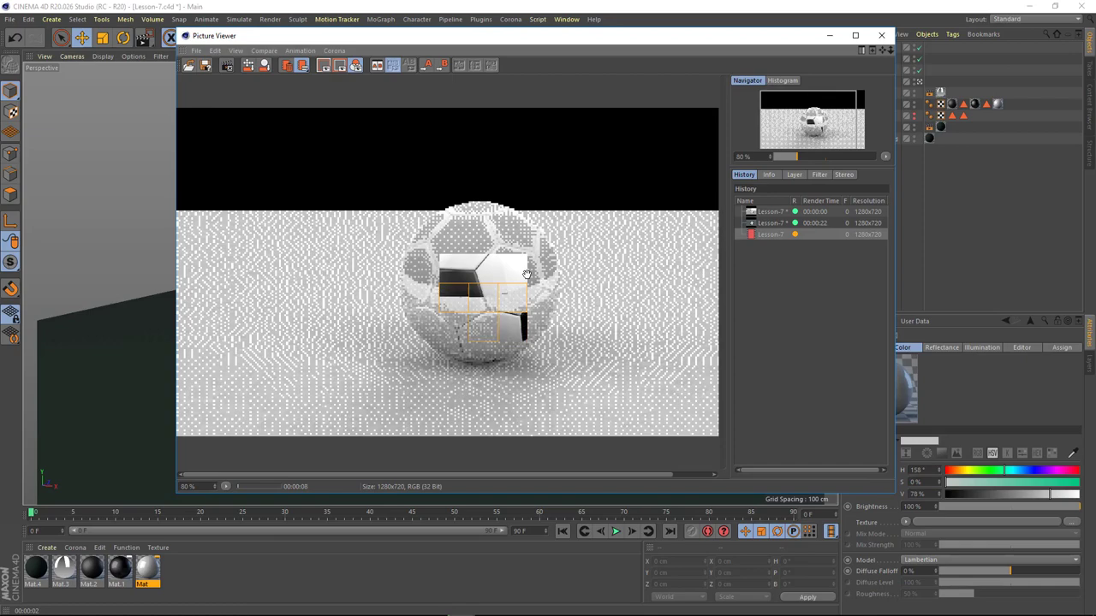
pyautogui.scroll(2, 485, 297)
pyautogui.scroll(1, 489, 287)
pyautogui.scroll(2, 492, 277)
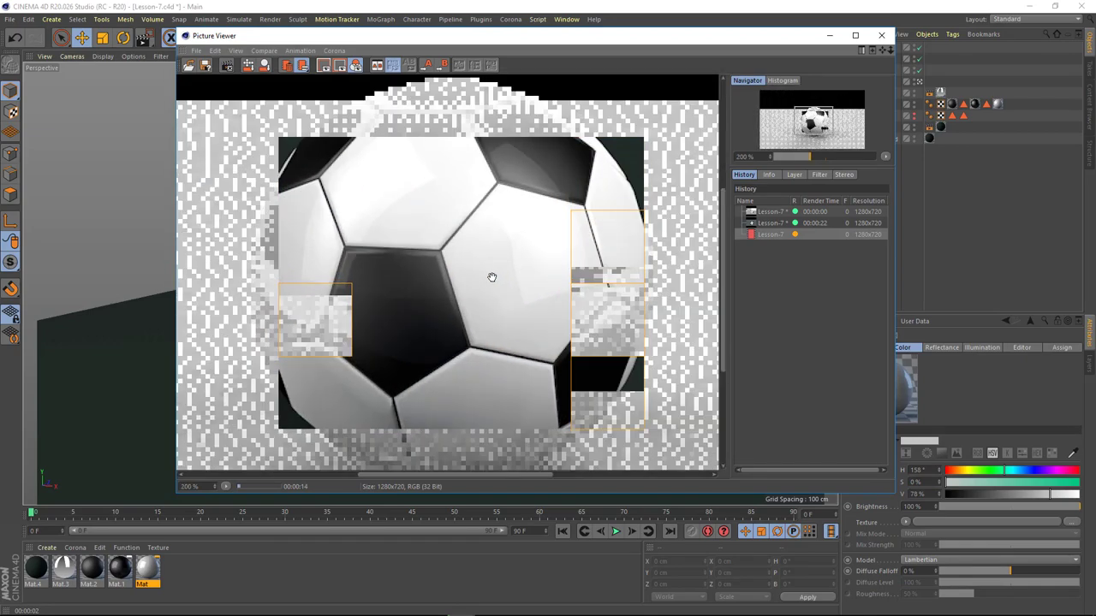
pyautogui.scroll(-2, 491, 278)
pyautogui.scroll(-2, 489, 283)
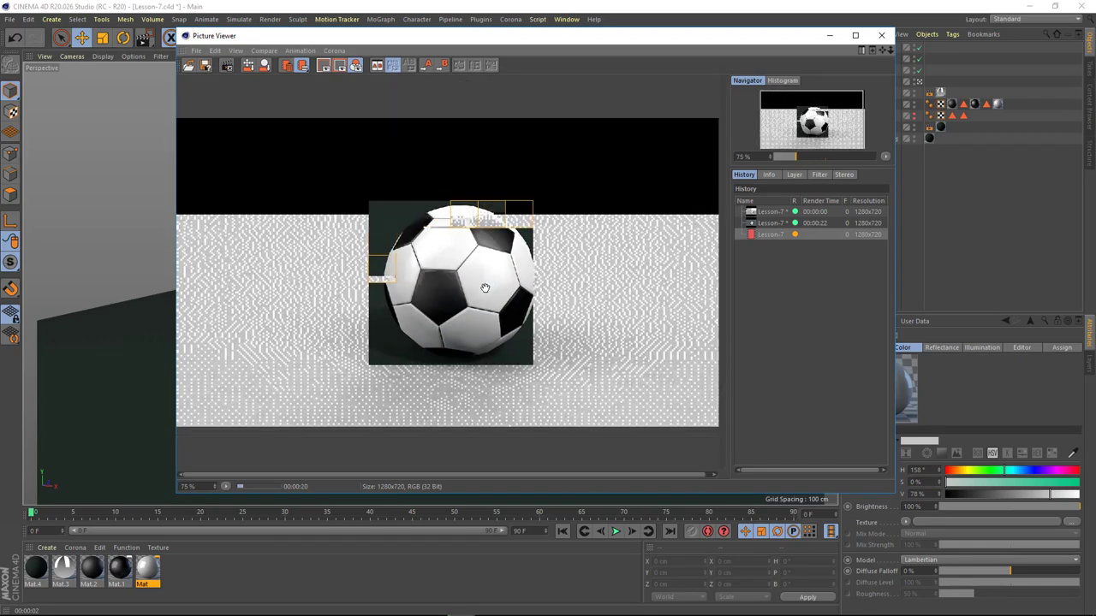
# - Duplicate the soccer ball and raise the small copy so it floats above the others
pyautogui.click(881, 35)
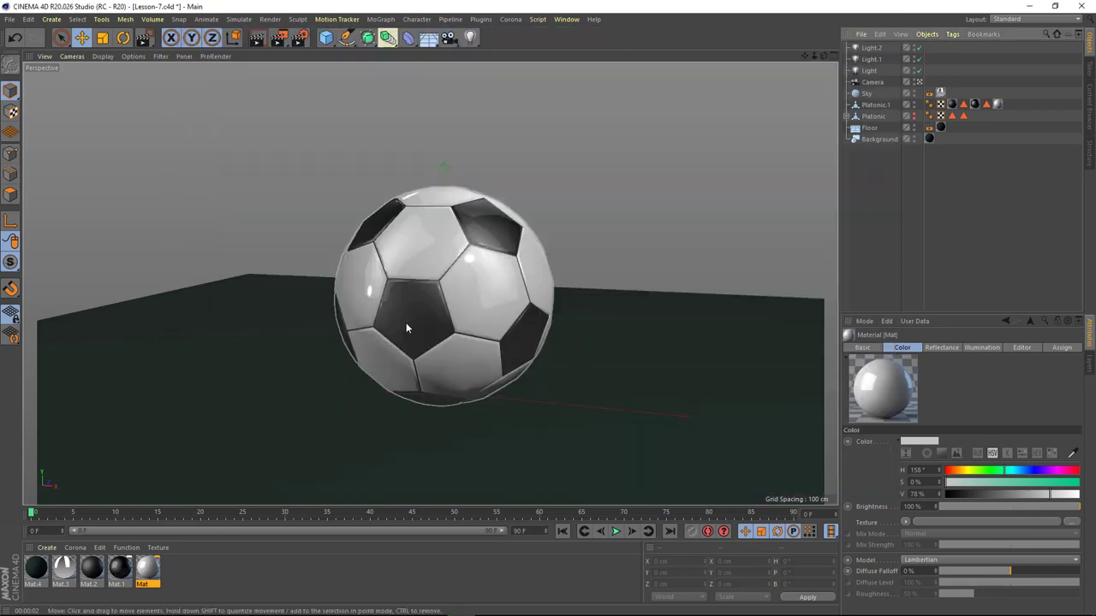
pyautogui.click(436, 303)
pyautogui.moveTo(436, 303)
pyautogui.keyDown('alt'); pyautogui.mouseDown()
pyautogui.moveTo(534, 246)
pyautogui.moveTo(328, 149)
pyautogui.moveTo(346, 309)
pyautogui.moveTo(543, 139)
pyautogui.moveTo(494, 221)
pyautogui.mouseUp(); pyautogui.keyUp('alt')
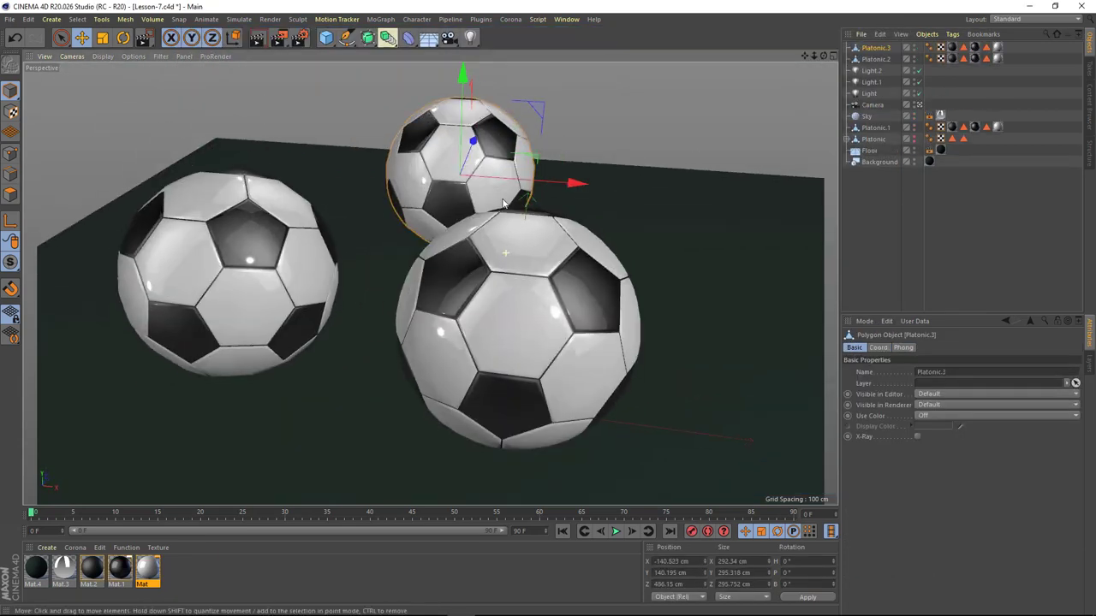
pyautogui.click(918, 104)
pyautogui.click(872, 105)
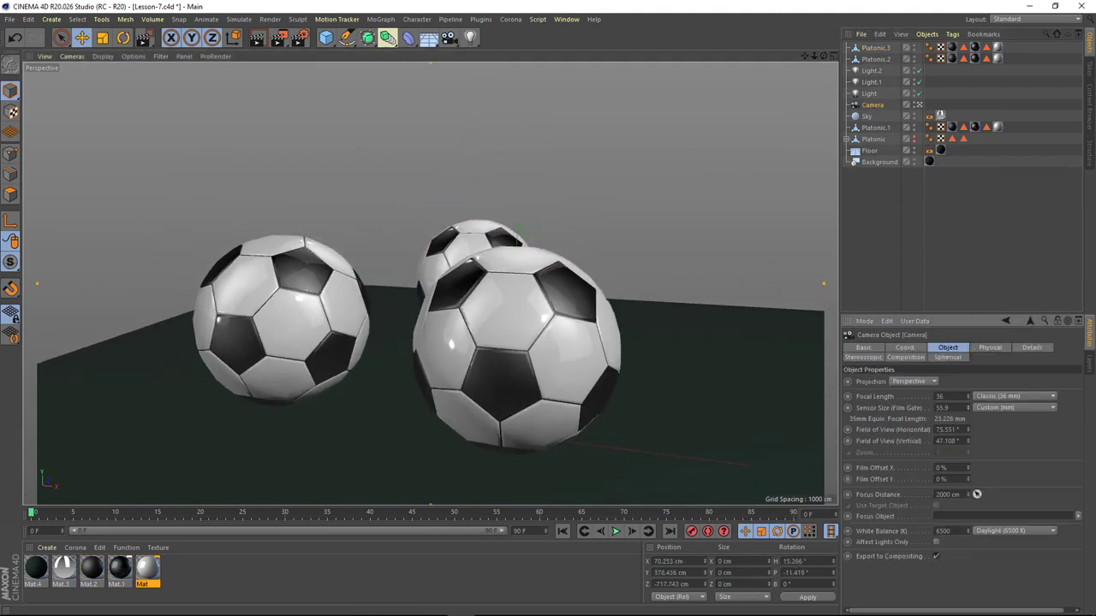
pyautogui.scroll(5, 514, 326)
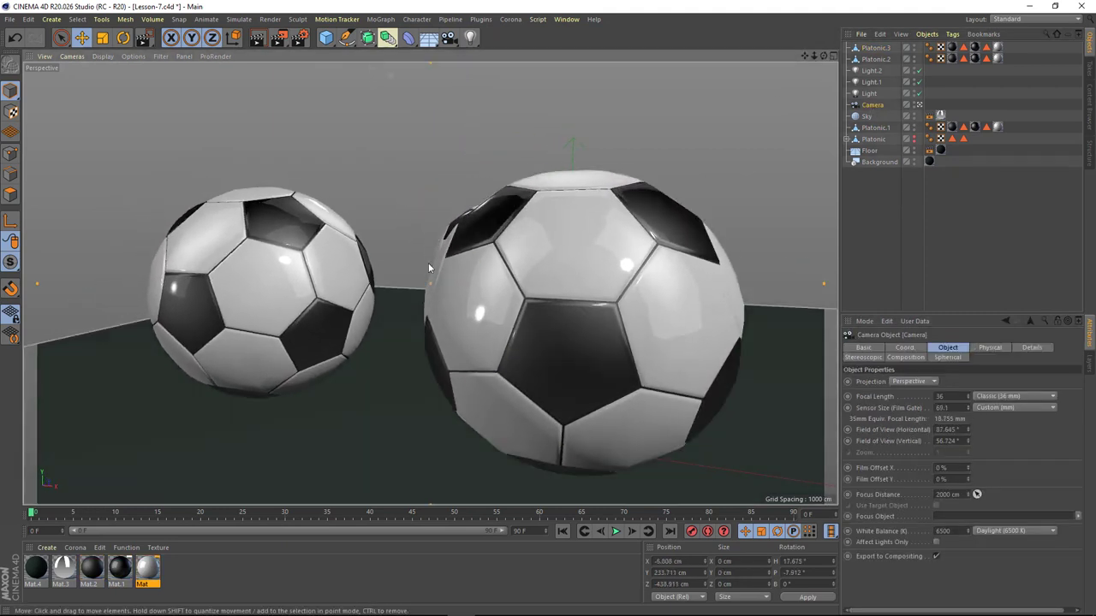
pyautogui.click(597, 276)
pyautogui.click(368, 287)
pyautogui.click(402, 248)
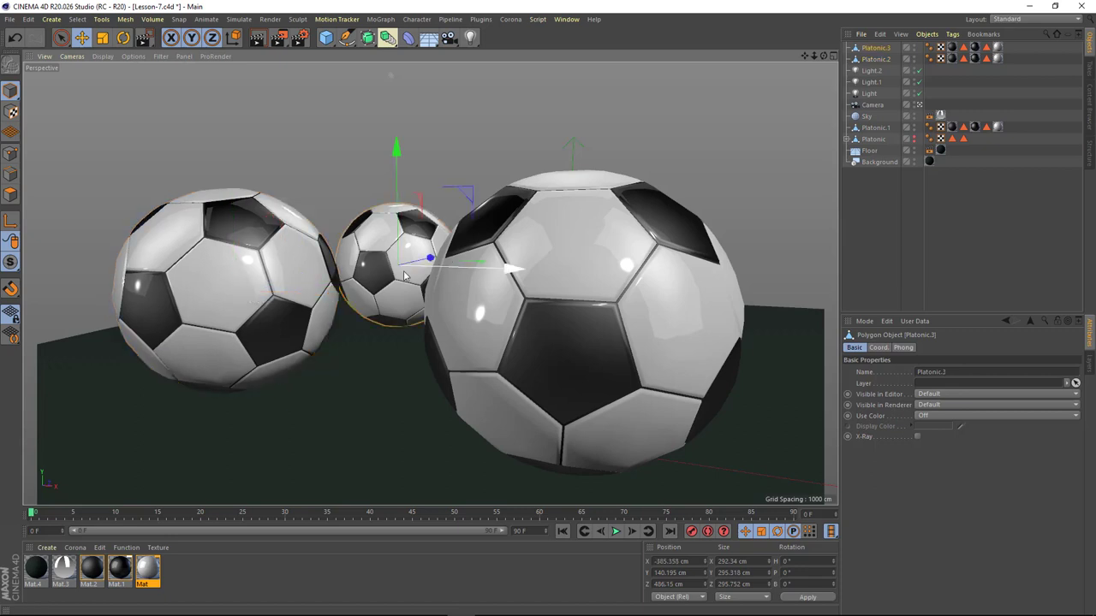
pyautogui.moveTo(409, 244); pyautogui.dragTo(418, 181)
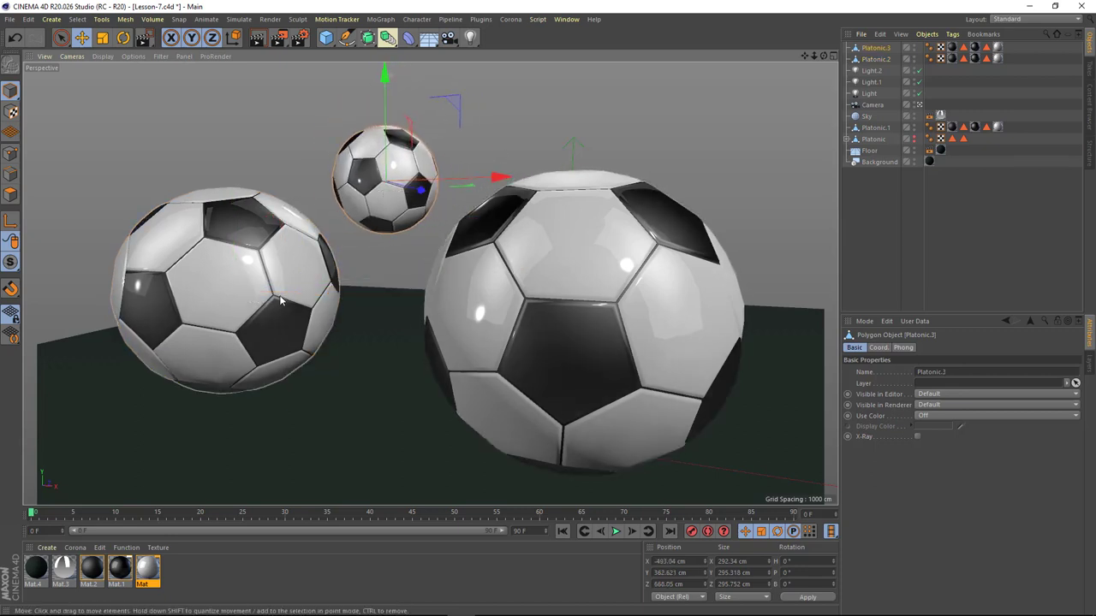
# - Rotate the left ball to vary its pattern and render the three-ball scene
pyautogui.click(223, 219)
pyautogui.press('r')
pyautogui.moveTo(224, 219); pyautogui.dragTo(252, 221)
pyautogui.click(385, 180)
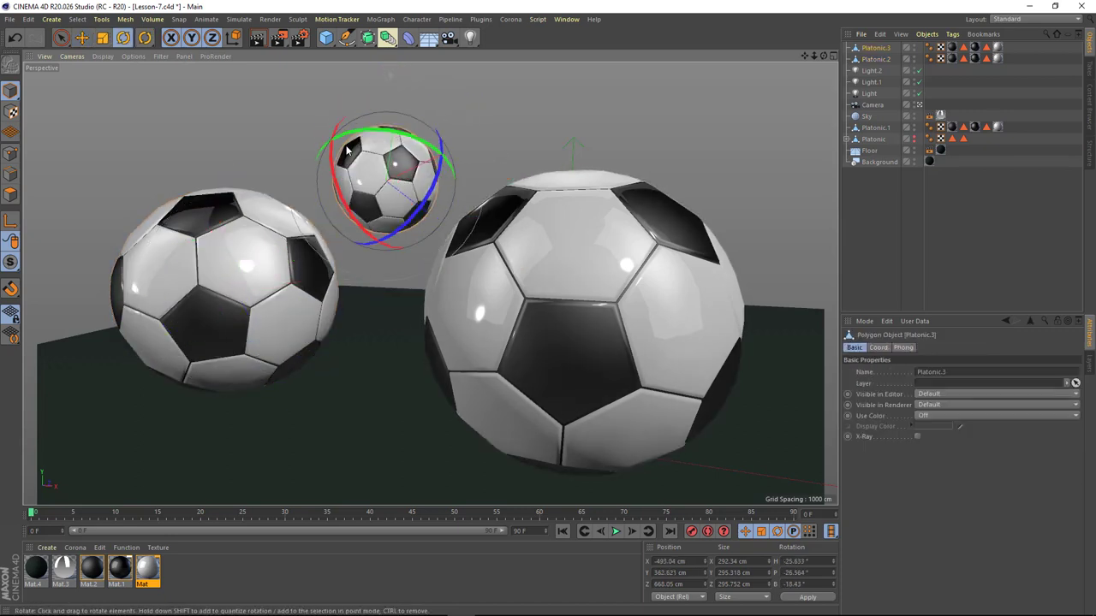
pyautogui.click(599, 103)
pyautogui.keyDown('alt'); pyautogui.moveTo(514, 342); pyautogui.dragTo(445, 329); pyautogui.keyUp('alt')
pyautogui.click(279, 37)
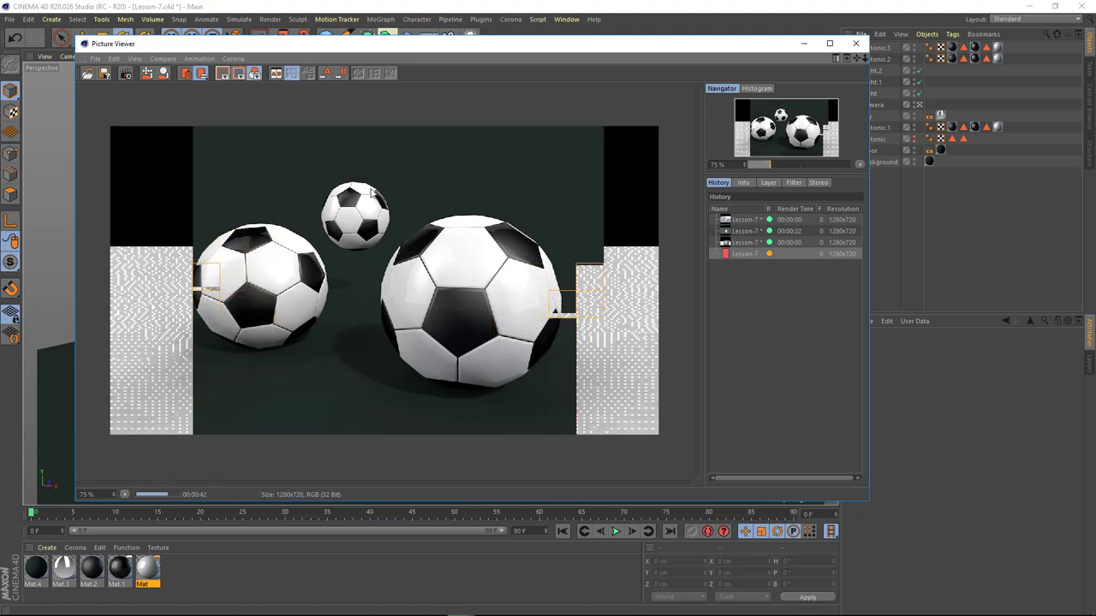
# - Zoom in and out of the three-ball render in the Picture Viewer to inspect it
pyautogui.scroll(5, 375, 293)
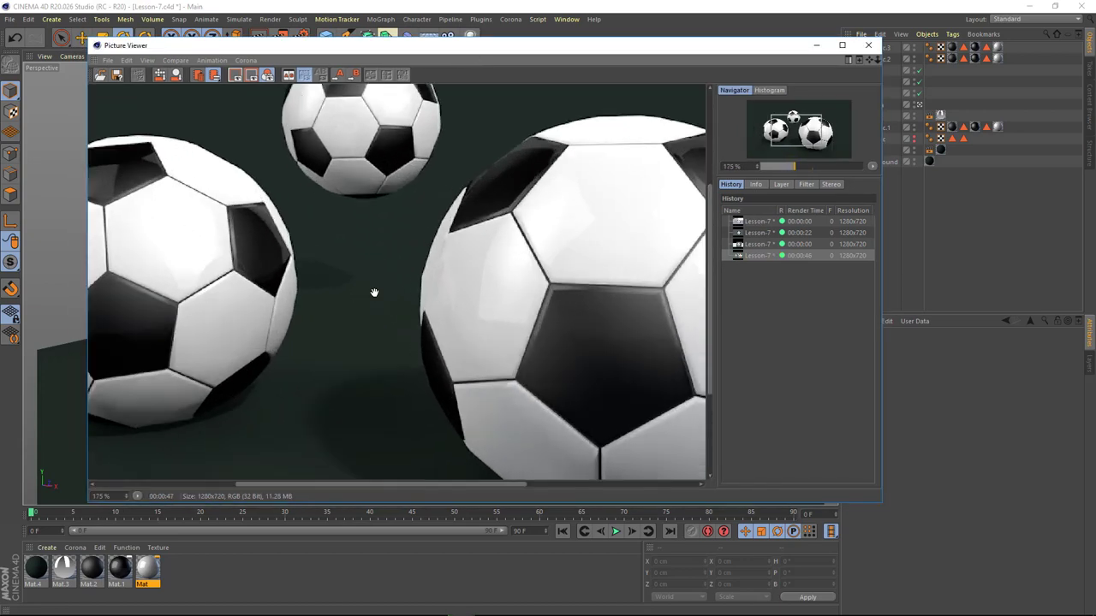
pyautogui.scroll(1, 240, 274)
pyautogui.scroll(1, 420, 350)
pyautogui.scroll(1, 303, 352)
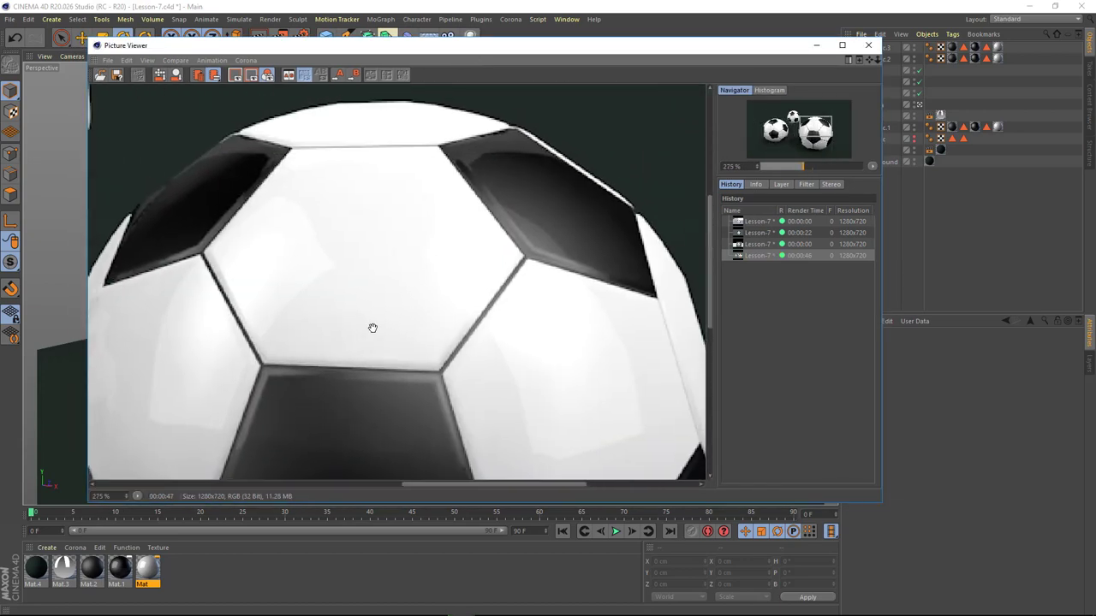
pyautogui.scroll(-4, 402, 308)
pyautogui.scroll(-3, 416, 298)
pyautogui.scroll(4, 467, 206)
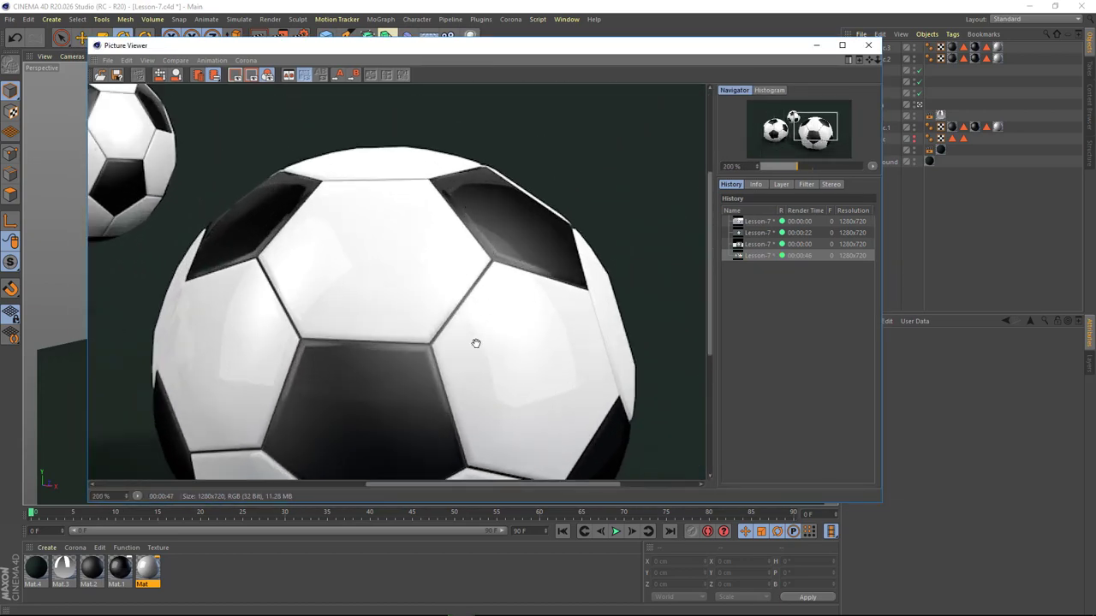
pyautogui.scroll(-3, 476, 343)
pyautogui.scroll(-2, 513, 368)
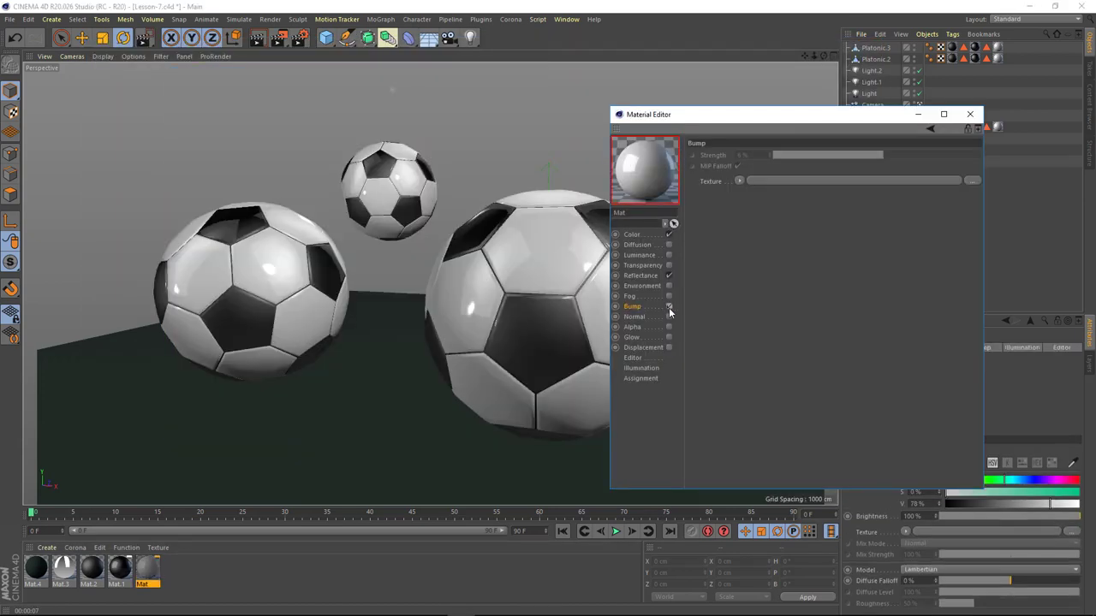
# - Give the white Mat a Noise bump with 33% Low Clip at 7% strength
pyautogui.click(739, 180)
pyautogui.click(761, 314)
pyautogui.click(748, 201)
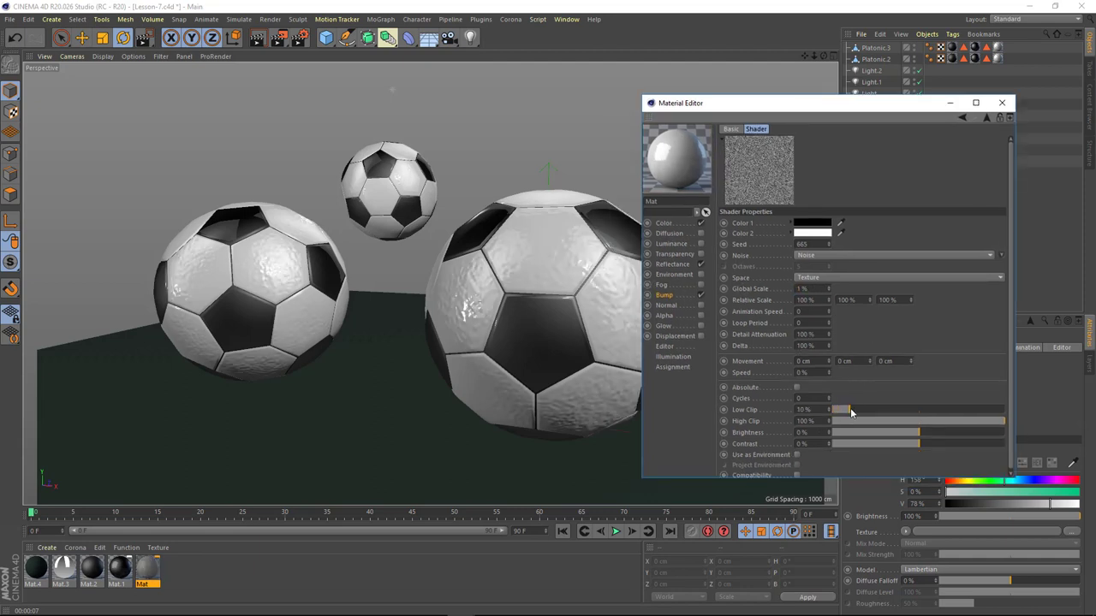
pyautogui.moveTo(846, 411)
pyautogui.mouseDown()
pyautogui.moveTo(945, 416)
pyautogui.moveTo(870, 414)
pyautogui.mouseUp()
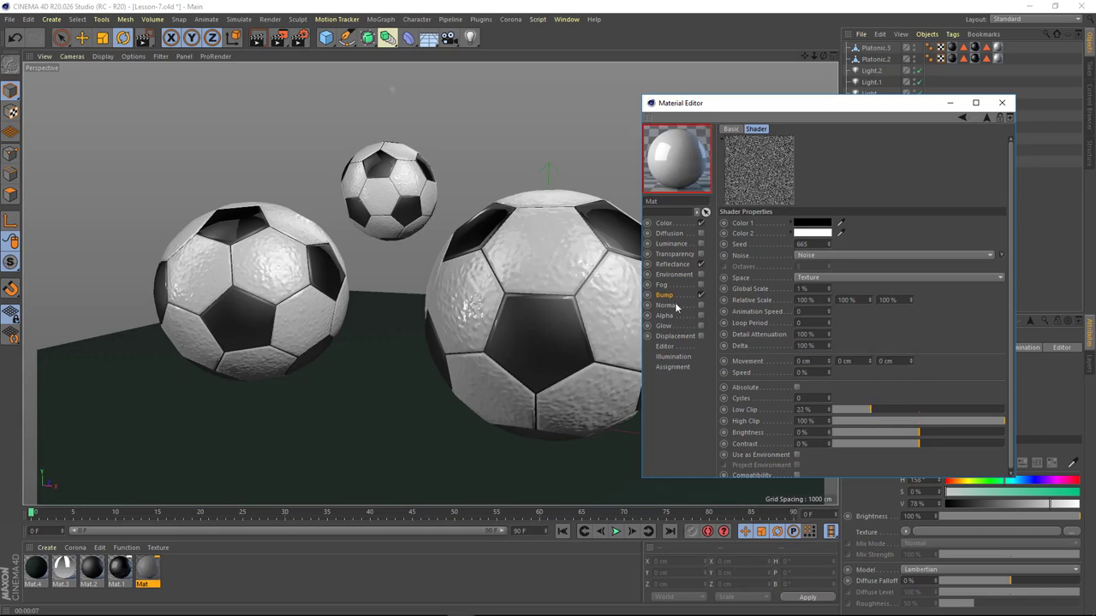
pyautogui.click(962, 117)
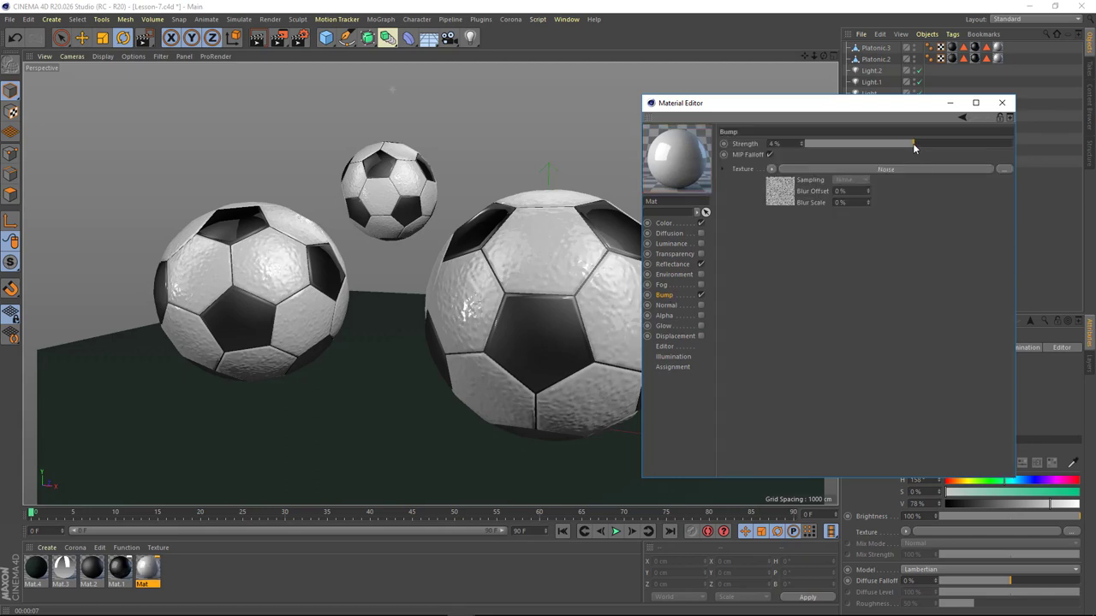
pyautogui.hotkey('alt', 'r')
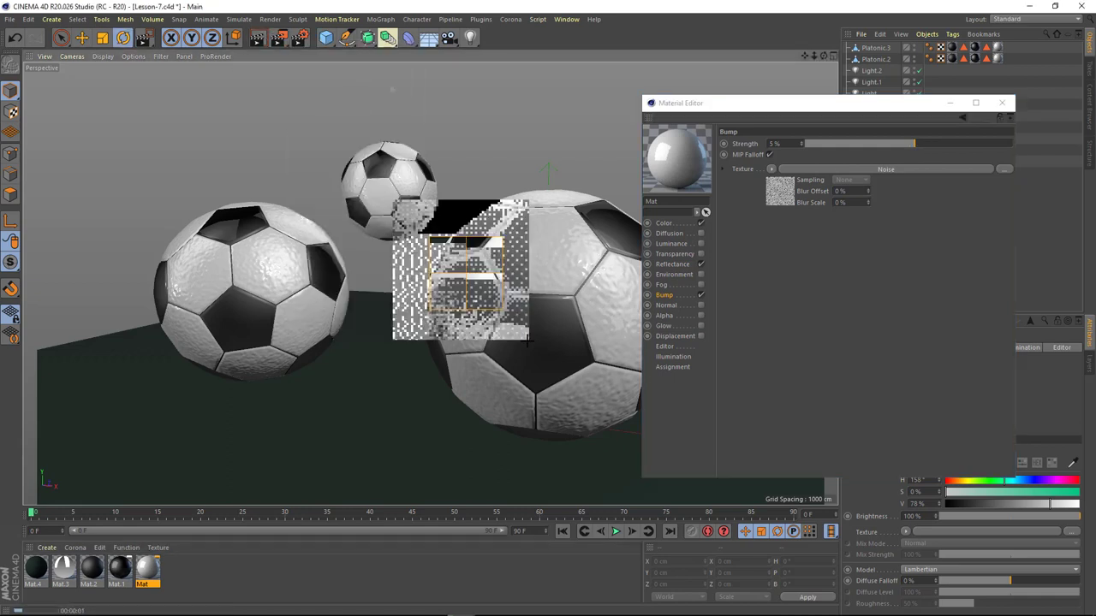
pyautogui.click(782, 143)
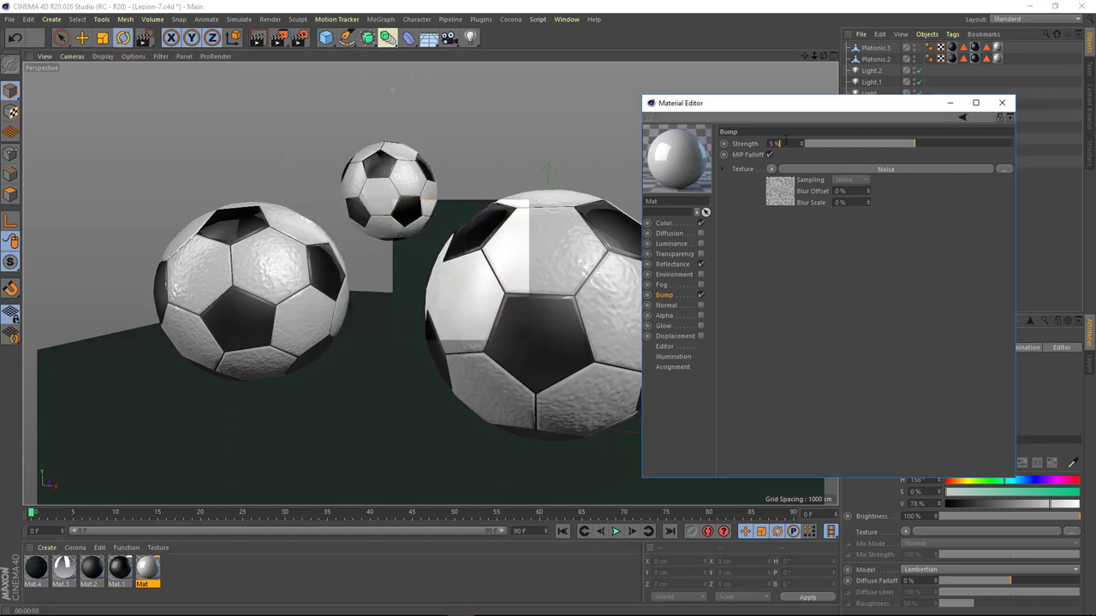
pyautogui.write('7')
pyautogui.click(771, 169)
pyautogui.press('Escape')
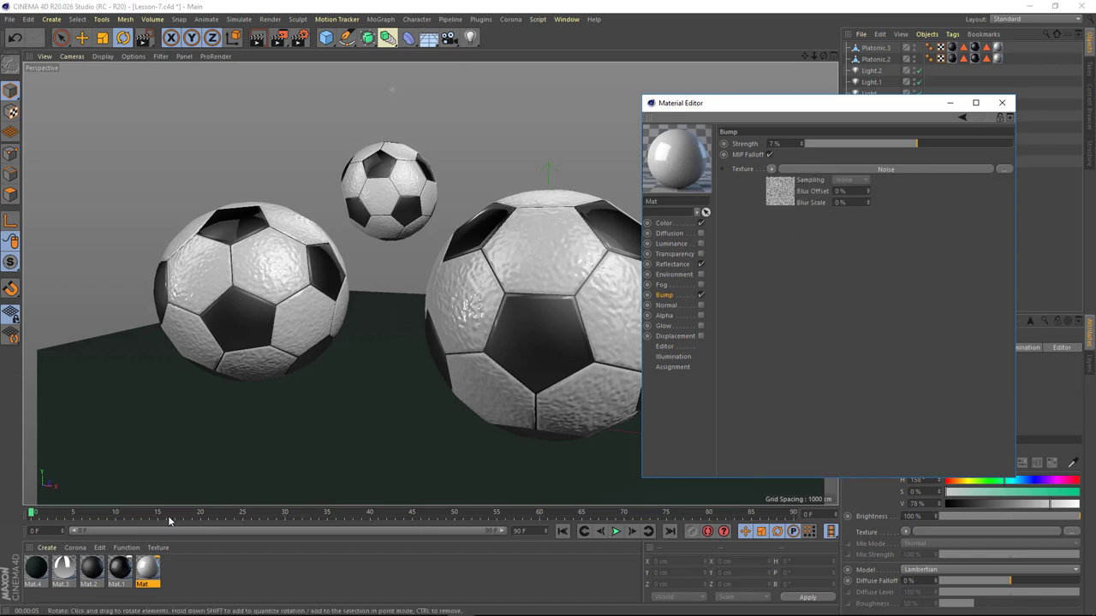
# - Enable a Noise bump texture on the black Mat.1 at 7% strength
pyautogui.click(119, 568)
pyautogui.click(701, 295)
pyautogui.click(771, 168)
pyautogui.click(779, 270)
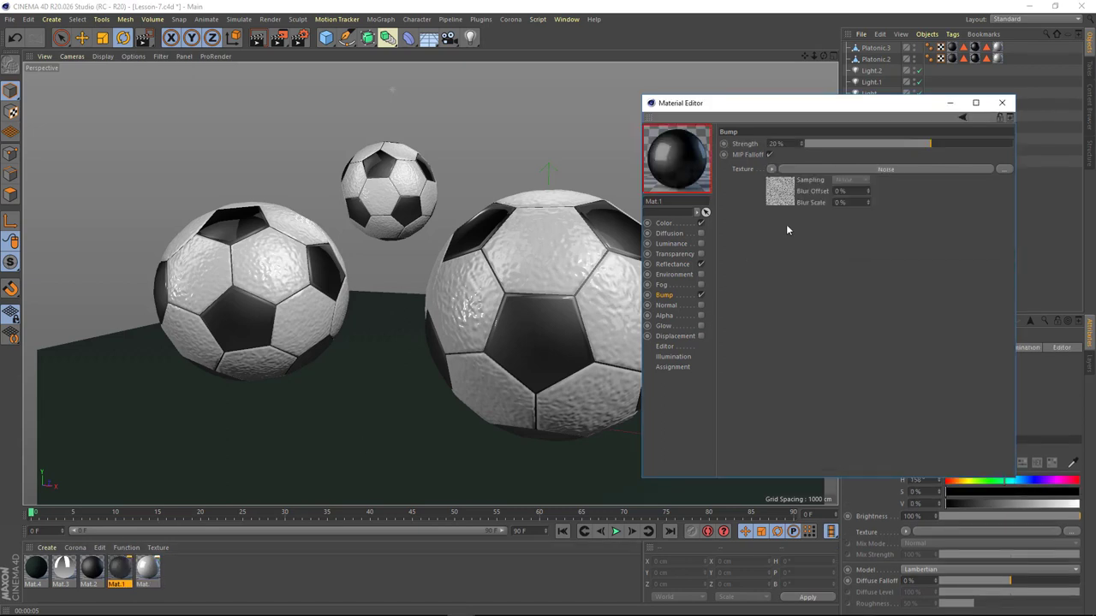
pyautogui.click(672, 264)
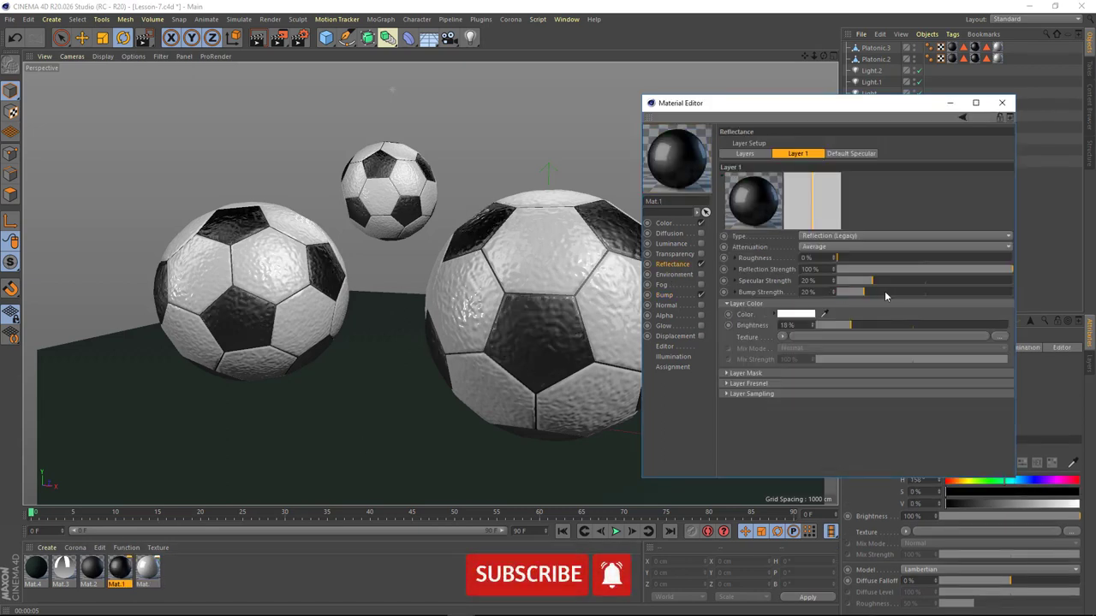
pyautogui.click(663, 295)
# - Start an interactive render region, close the material editor and orbit closer to the balls
pyautogui.click(278, 37)
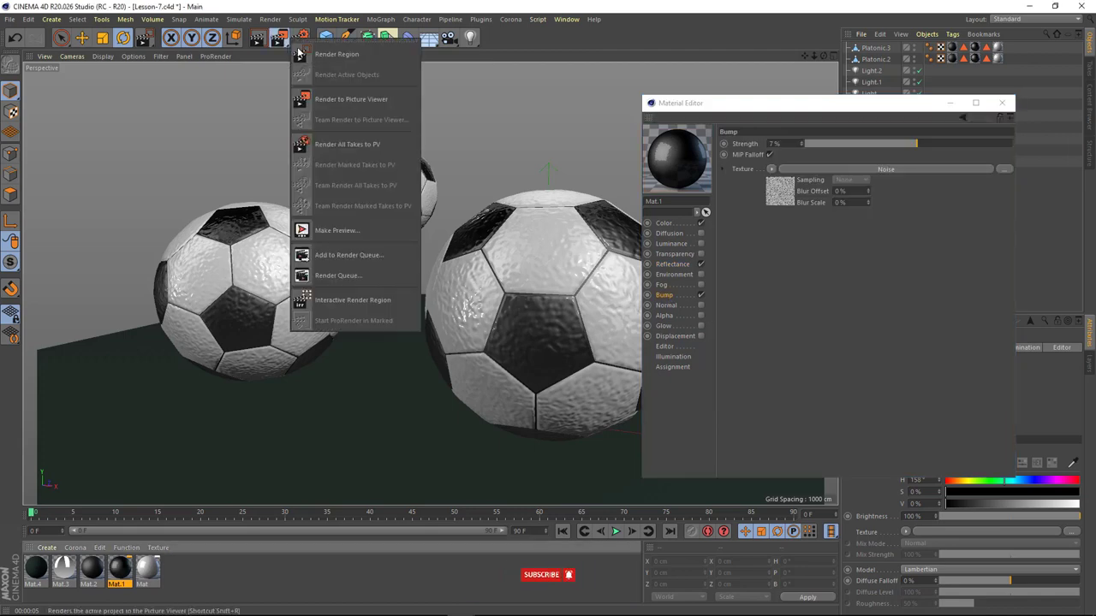
pyautogui.click(317, 237)
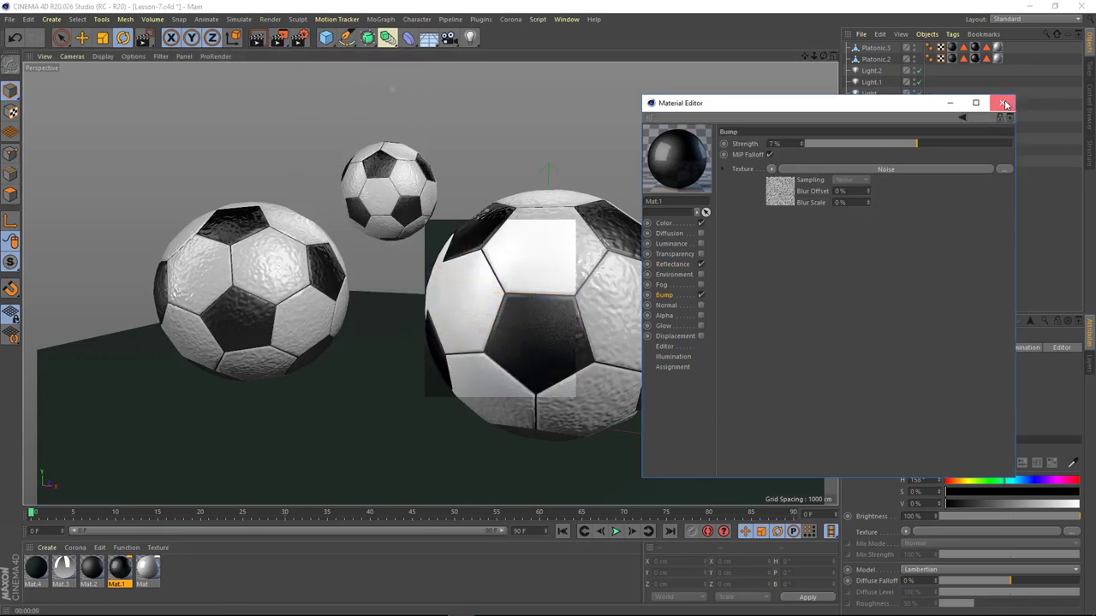
pyautogui.click(1002, 103)
pyautogui.scroll(5, 581, 322)
pyautogui.keyDown('alt'); pyautogui.moveTo(581, 321); pyautogui.dragTo(514, 308); pyautogui.keyUp('alt')
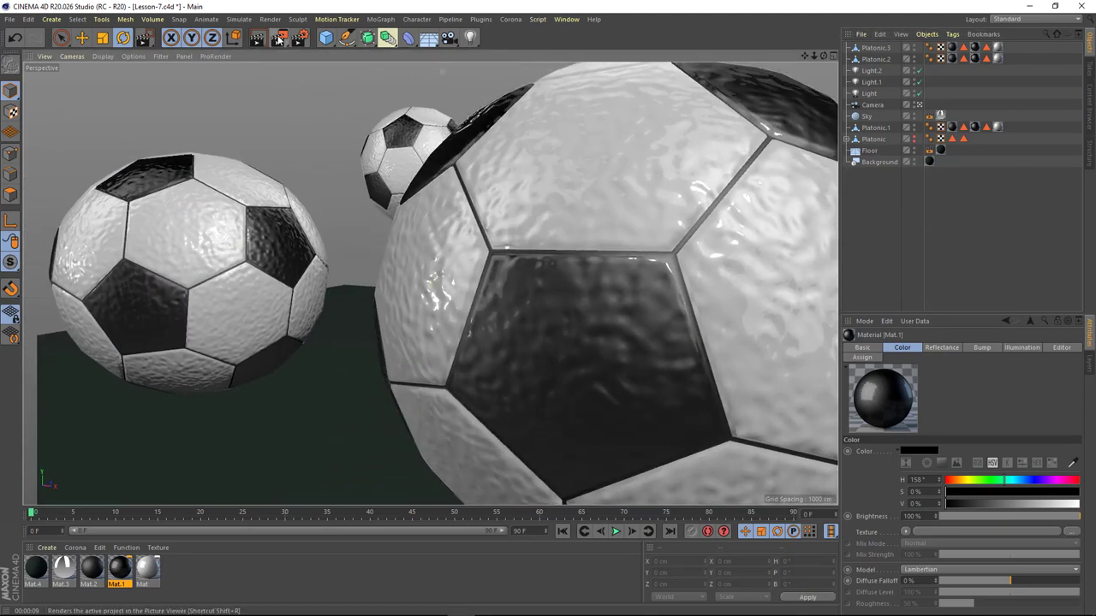
# - Render a test image to the Picture Viewer, inspect it, then close it and stop rendering
pyautogui.click(278, 37)
pyautogui.moveTo(406, 26); pyautogui.dragTo(324, 48)
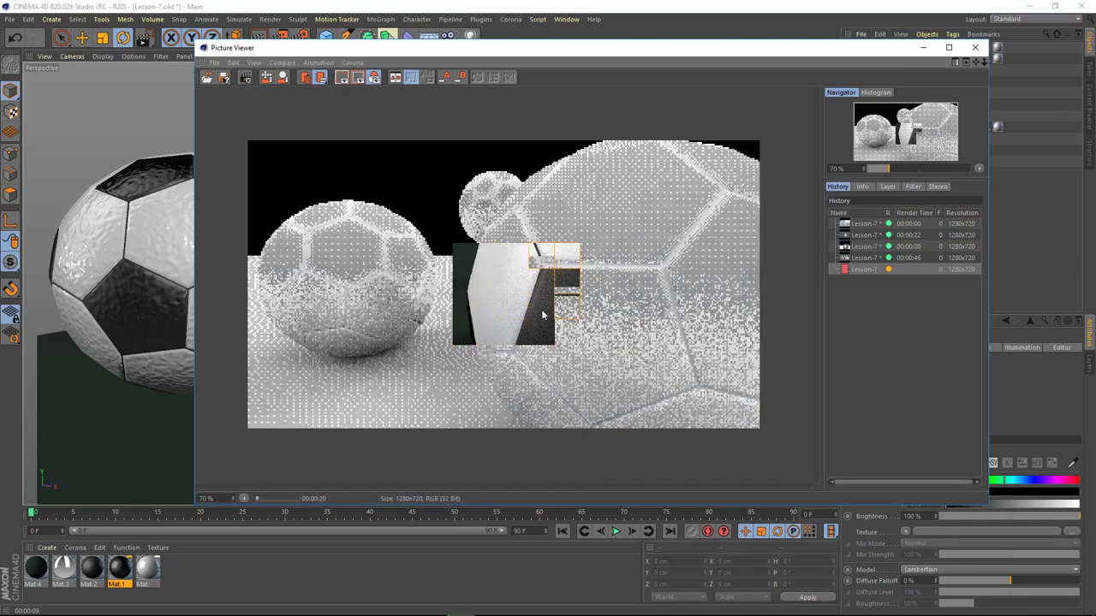
pyautogui.moveTo(515, 53); pyautogui.dragTo(493, 55)
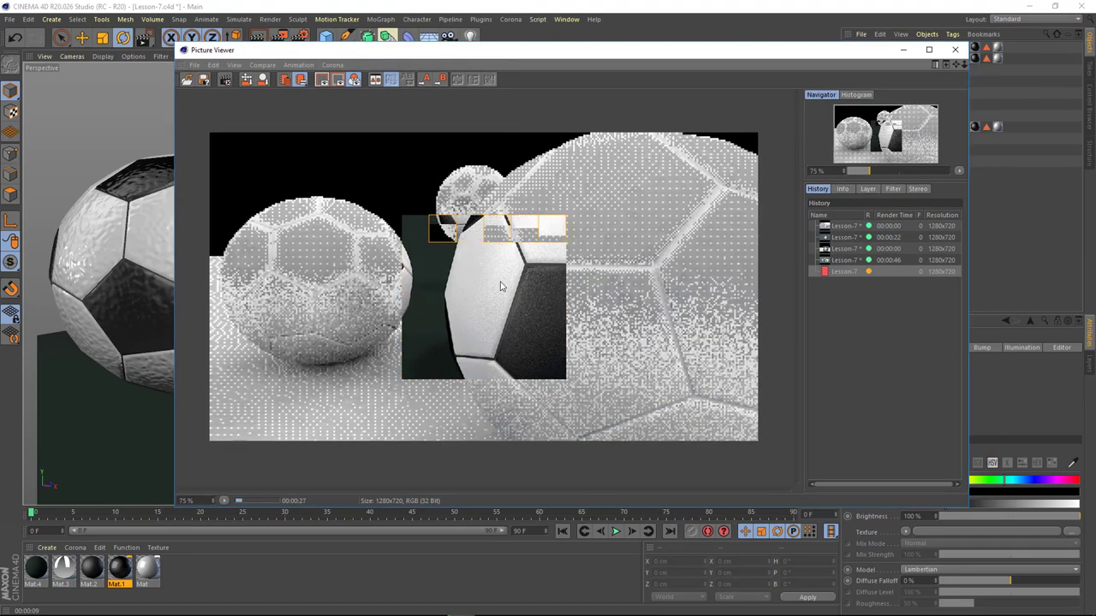
pyautogui.scroll(1, 540, 321)
pyautogui.scroll(1, 530, 296)
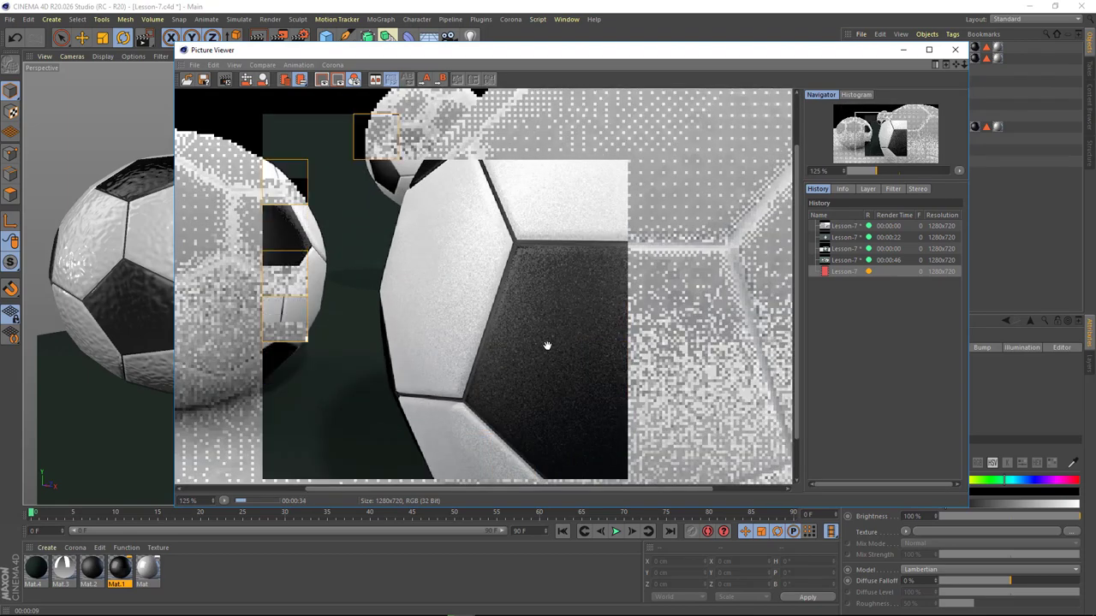
pyautogui.scroll(-2, 548, 344)
pyautogui.scroll(-1, 548, 347)
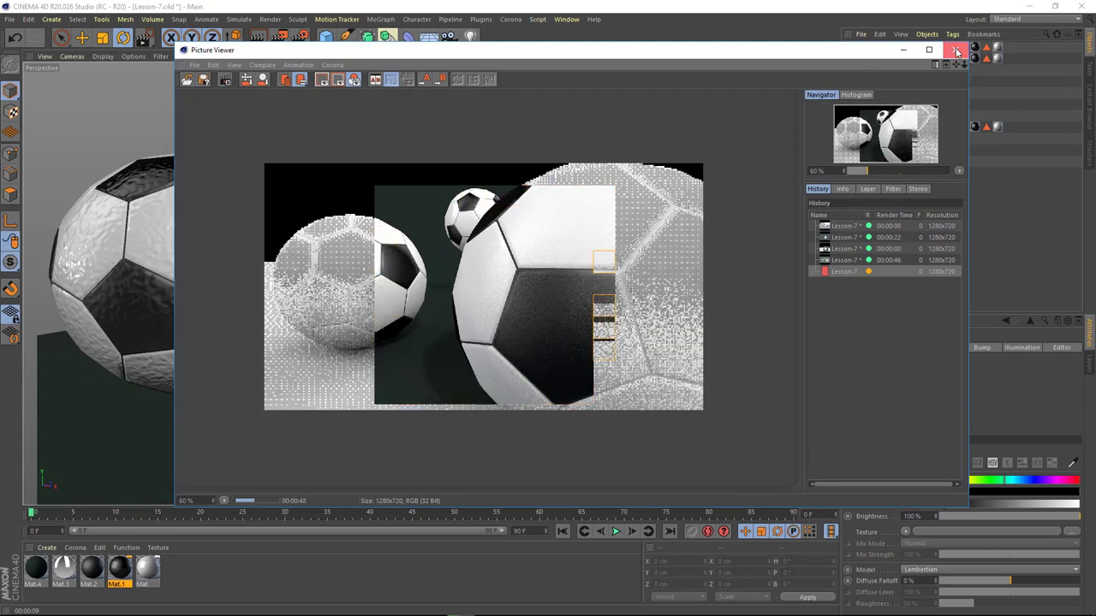
pyautogui.click(955, 50)
pyautogui.click(558, 359)
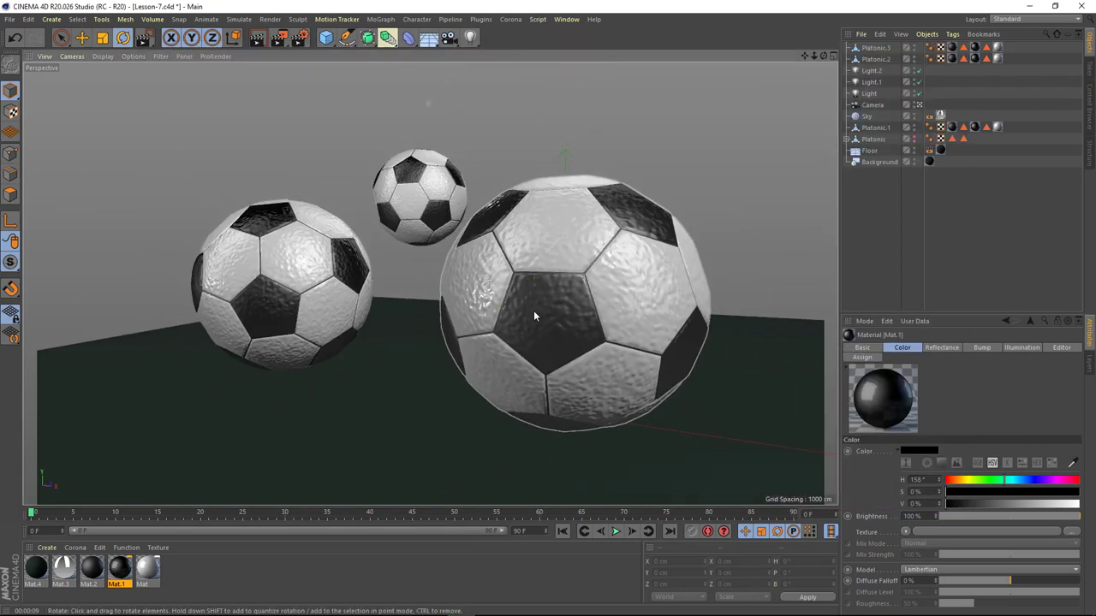
# - Confirm a new output width for the Physical renderer in Render Settings and close it
pyautogui.click(298, 37)
pyautogui.click(377, 55)
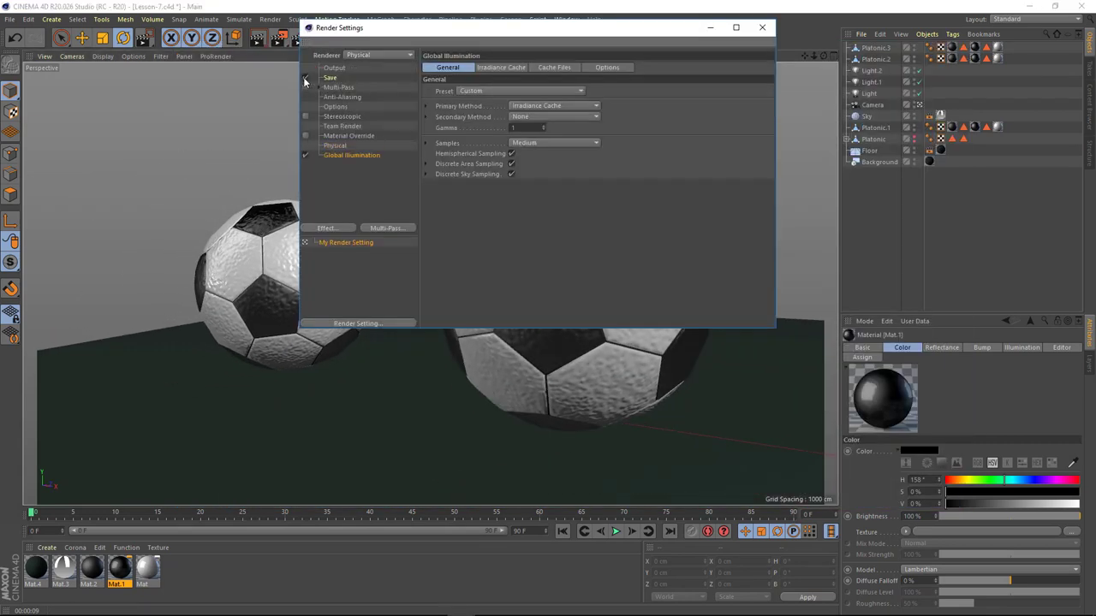
pyautogui.click(335, 145)
pyautogui.write('1920')
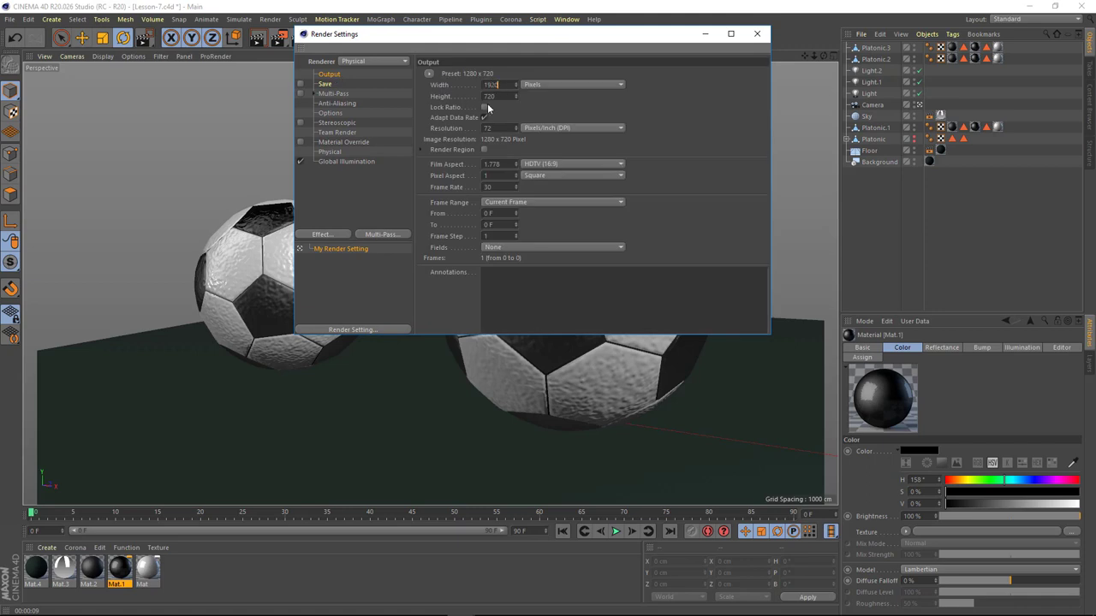
pyautogui.press('Return')
pyautogui.click(756, 33)
# - Rotate the left ball and move the small ball down and to the right
pyautogui.moveTo(840, 233); pyautogui.dragTo(878, 233)
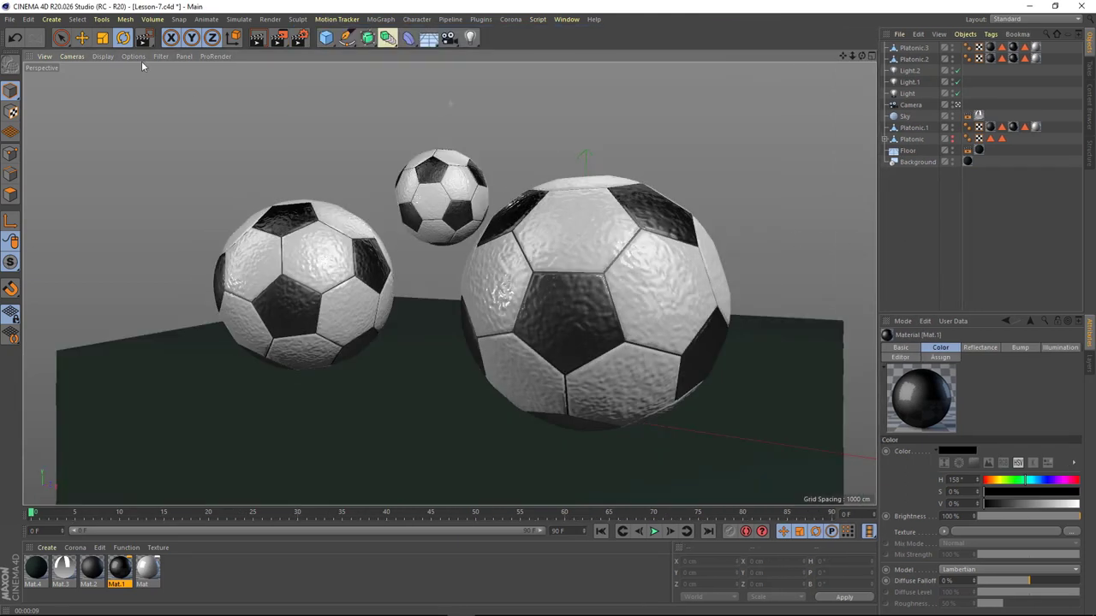
pyautogui.click(132, 55)
pyautogui.click(150, 330)
pyautogui.scroll(3, 536, 334)
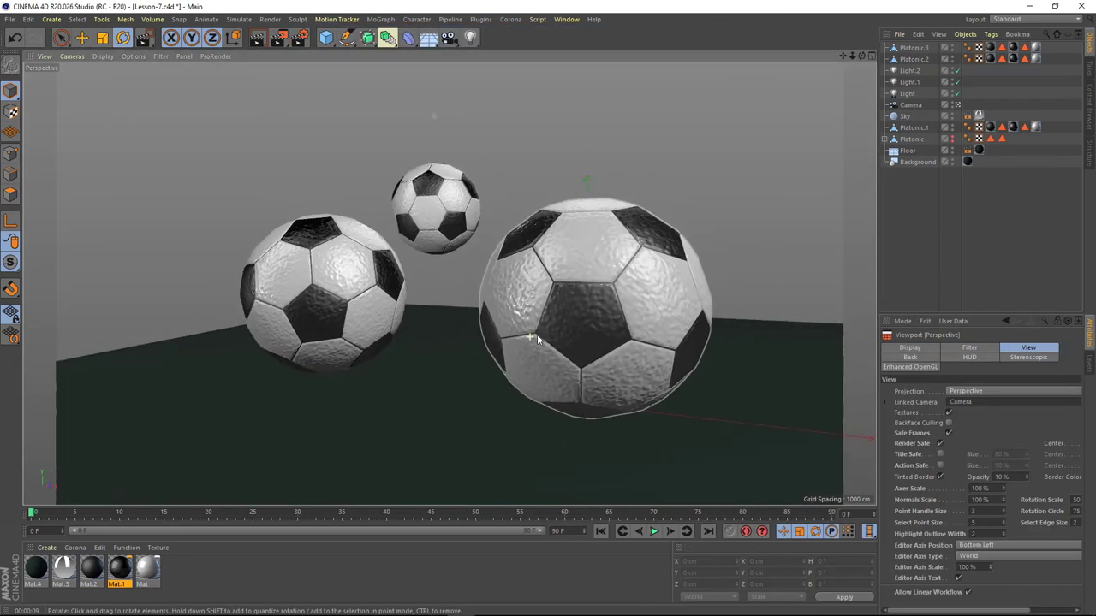
pyautogui.scroll(2, 537, 333)
pyautogui.click(317, 280)
pyautogui.moveTo(317, 280); pyautogui.dragTo(283, 282)
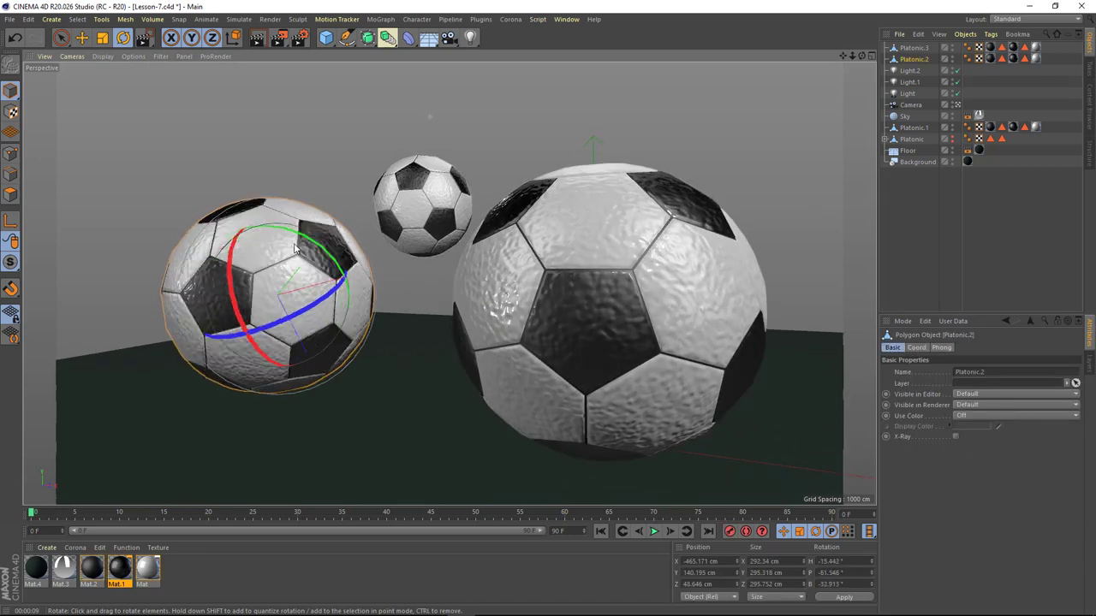
pyautogui.press('e')
pyautogui.click(422, 204)
pyautogui.moveTo(520, 249)
pyautogui.mouseDown()
pyautogui.moveTo(540, 225)
pyautogui.moveTo(569, 230)
pyautogui.mouseUp()
pyautogui.click(540, 224)
pyautogui.click(810, 216)
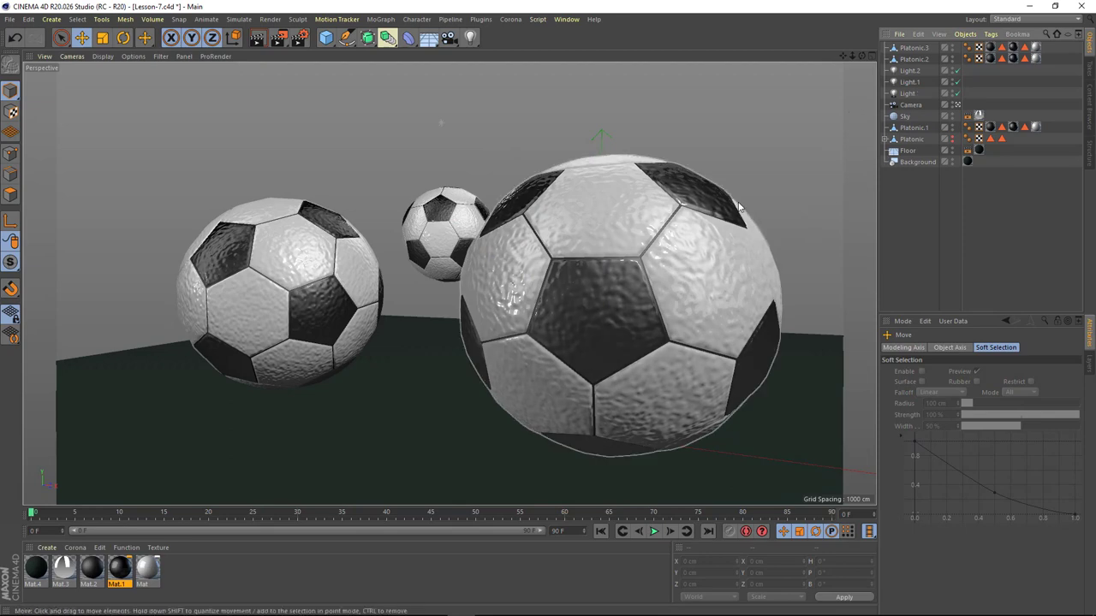
# - In the four-view layout, reposition Light, Light.1 and Light.2 in the Top view
pyautogui.middleClick(810, 216)
pyautogui.click(744, 204)
pyautogui.moveTo(744, 204); pyautogui.dragTo(730, 219)
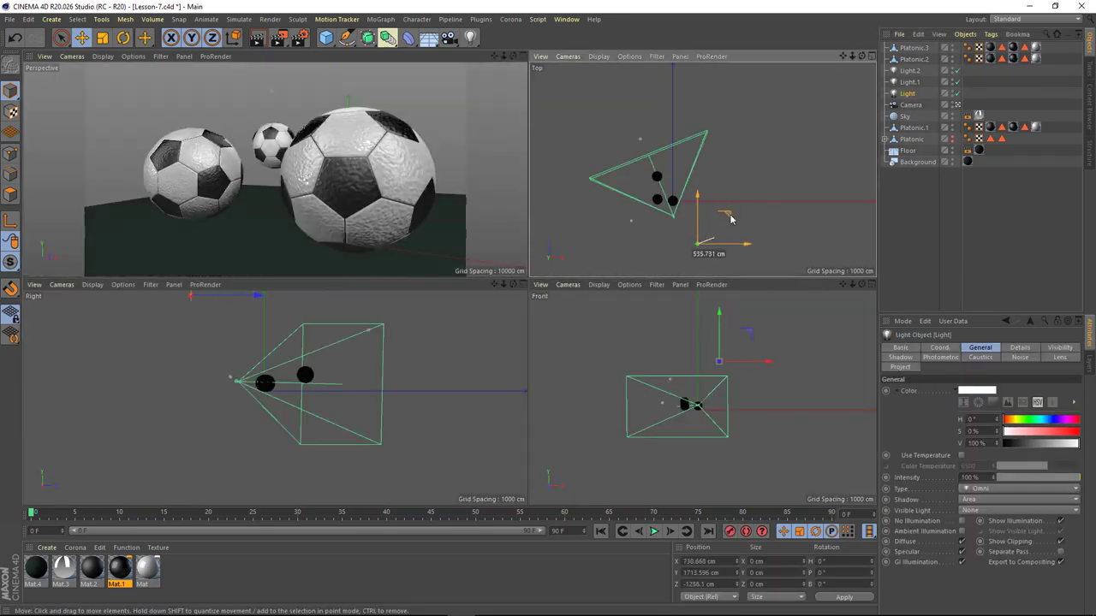
pyautogui.click(640, 139)
pyautogui.moveTo(672, 111); pyautogui.dragTo(676, 134)
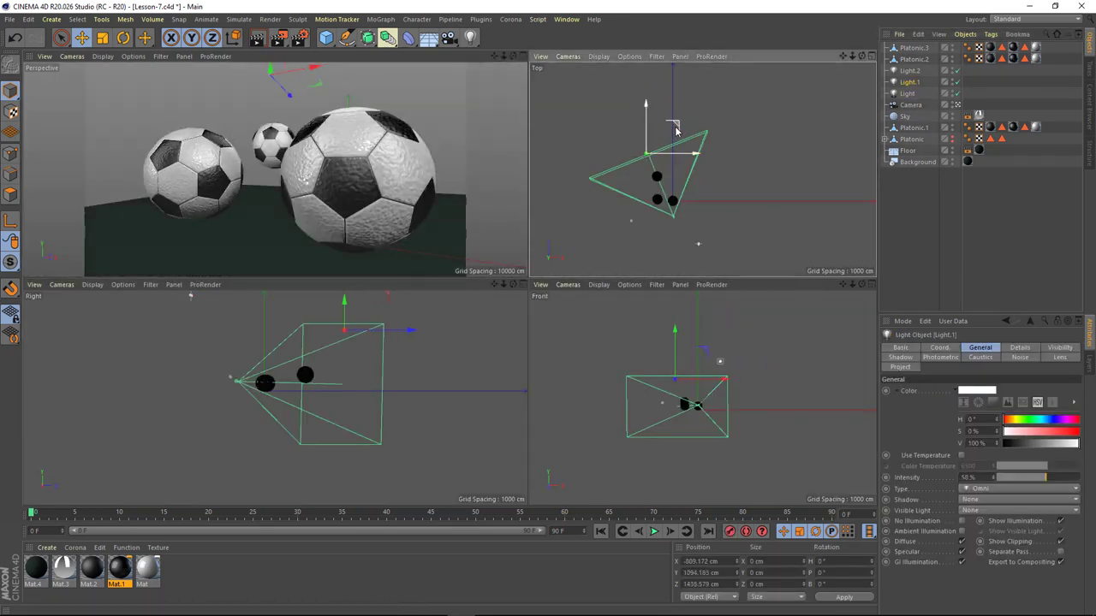
pyautogui.click(675, 219)
pyautogui.moveTo(676, 220); pyautogui.dragTo(673, 202)
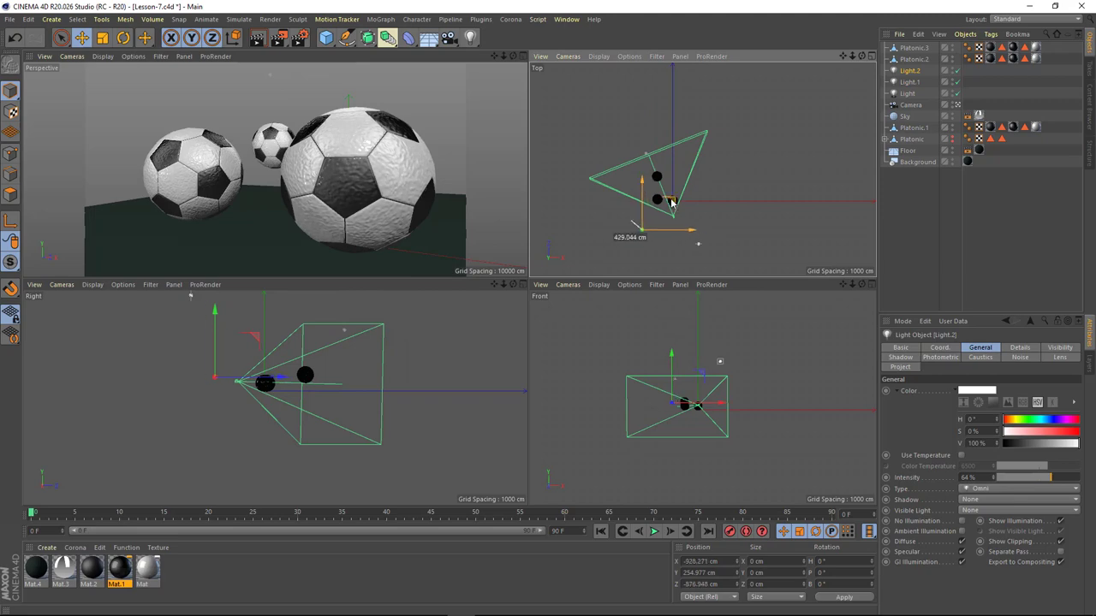
# - Delete the left and small balls (Platonic.2, Platonic.3) and view through the camera
pyautogui.click(192, 167)
pyautogui.middleClick(438, 263)
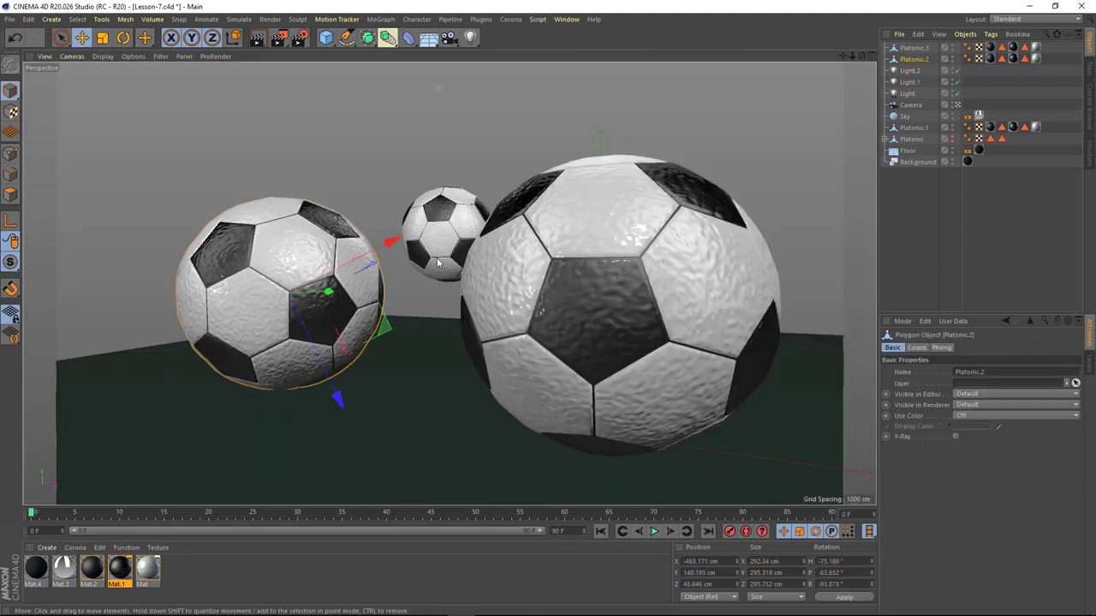
pyautogui.press('Delete')
pyautogui.click(438, 262)
pyautogui.press('Delete')
pyautogui.click(957, 81)
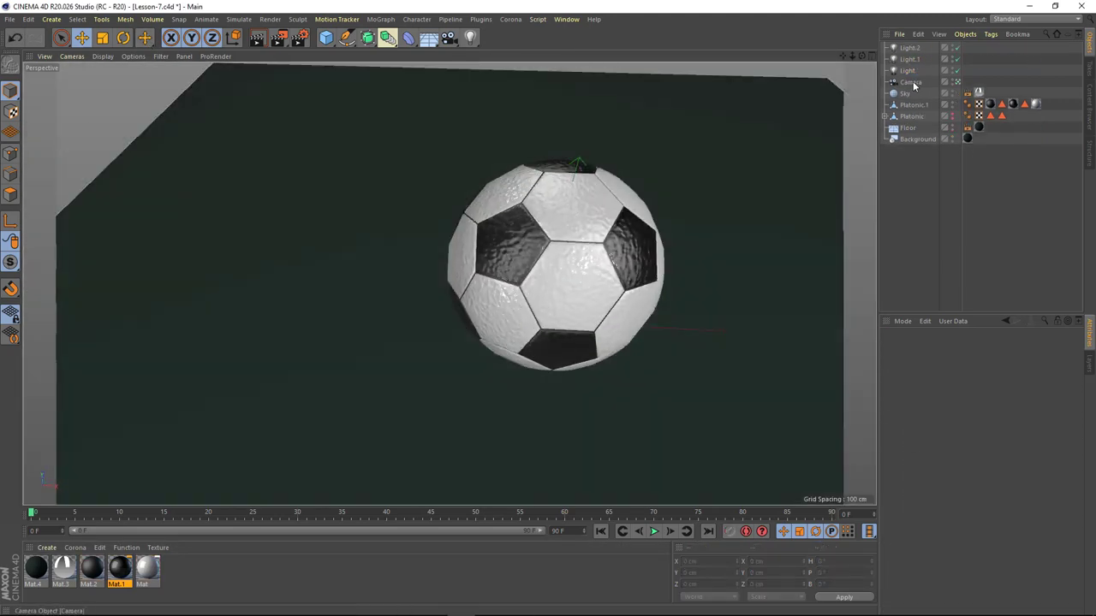
# - Select the camera and nudge the Light in the Top view of the four-view layout
pyautogui.click(911, 82)
pyautogui.scroll(5, 702, 379)
pyautogui.scroll(-3, 399, 313)
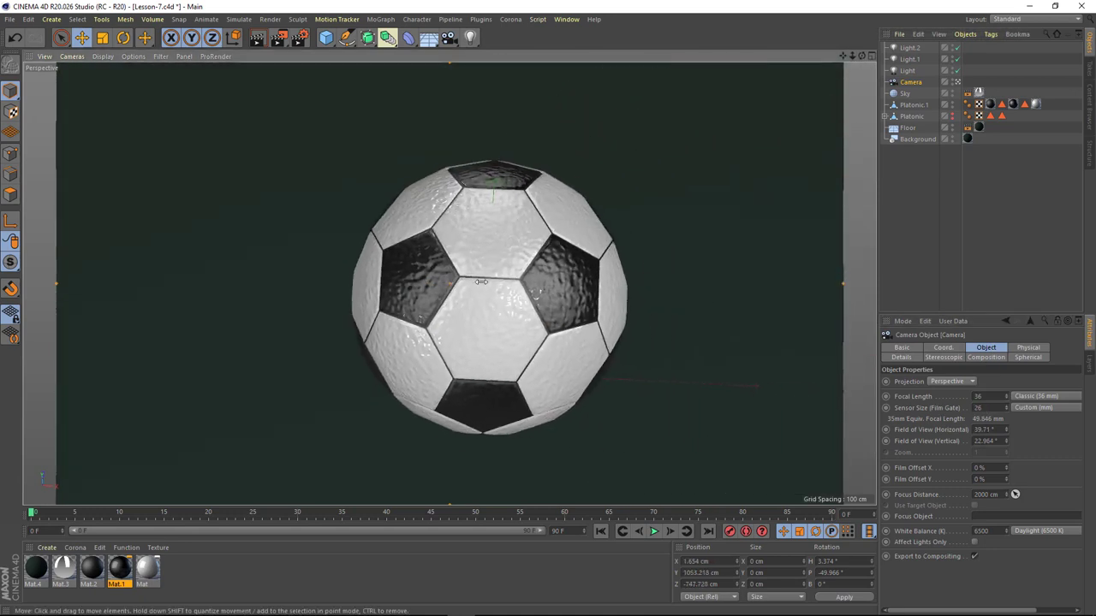
pyautogui.middleClick(481, 282)
pyautogui.click(719, 199)
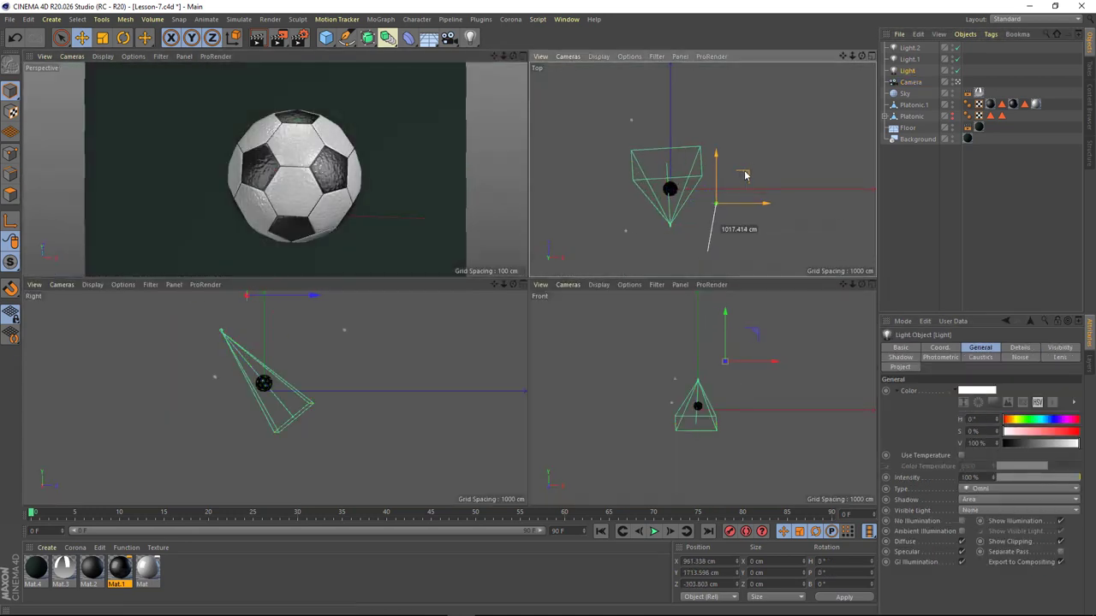
pyautogui.moveTo(649, 99); pyautogui.dragTo(650, 99)
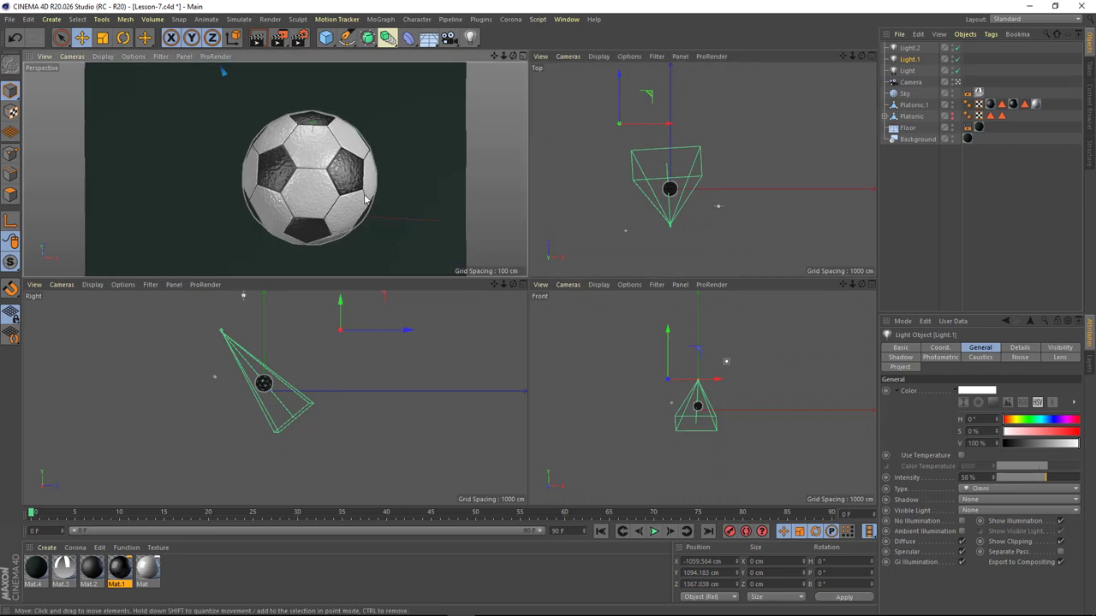
pyautogui.middleClick(335, 68)
# - Review the output size in Render Settings and edit the ball material's colour brightness
pyautogui.hotkey('ctrl', 'b')
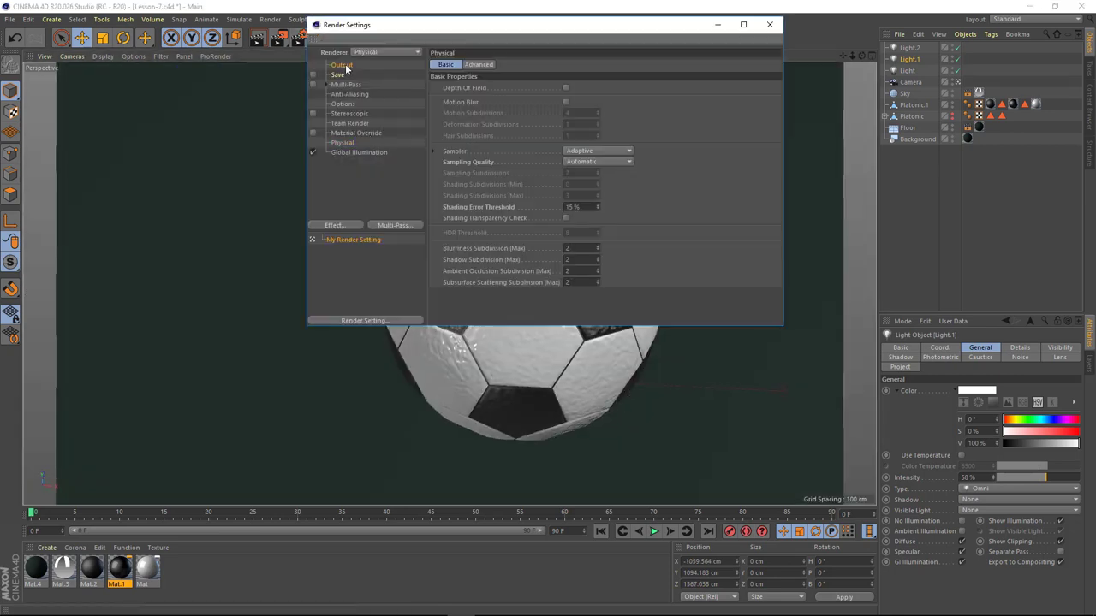
pyautogui.click(344, 67)
pyautogui.click(771, 26)
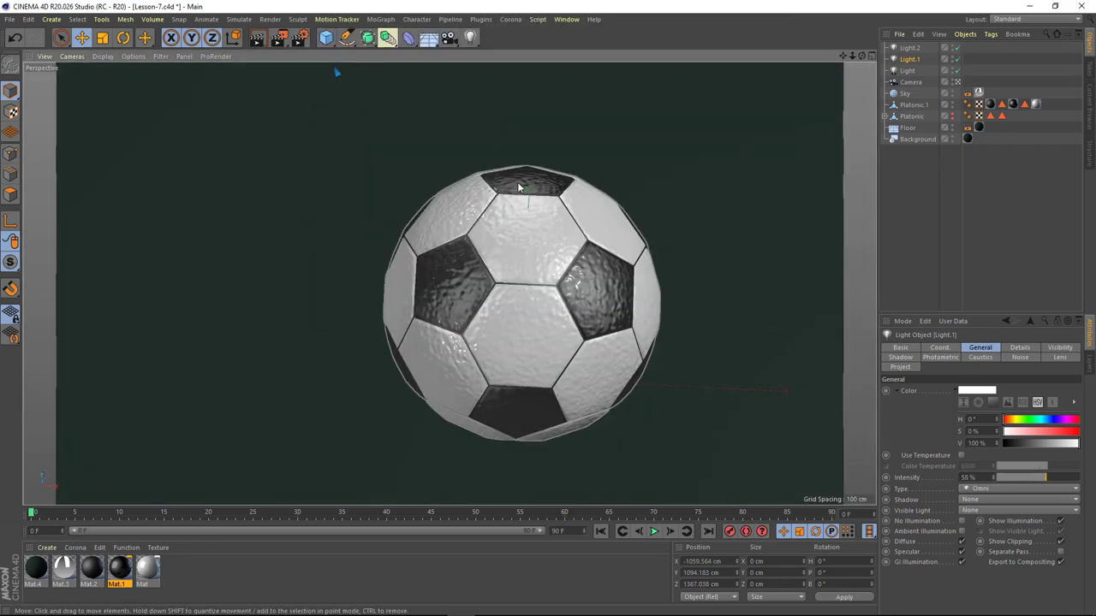
pyautogui.click(147, 569)
pyautogui.click(955, 504)
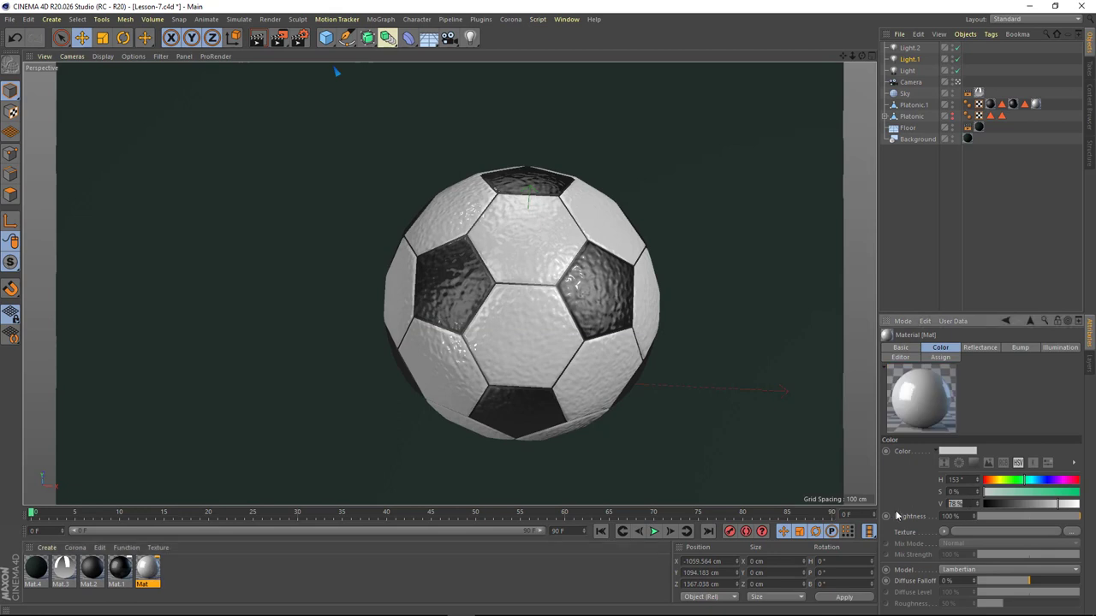
# - Rotate the soccer ball to show different panels and render a 480×270 preview
pyautogui.keyDown('alt'); pyautogui.moveTo(531, 309); pyautogui.dragTo(589, 324); pyautogui.keyUp('alt')
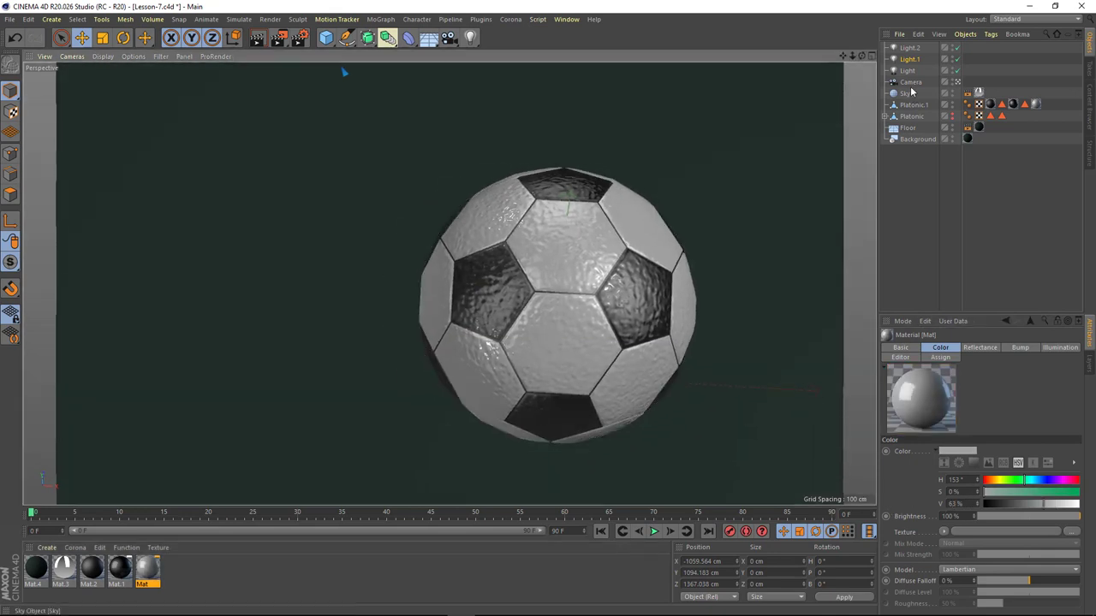
pyautogui.click(589, 324)
pyautogui.press('r')
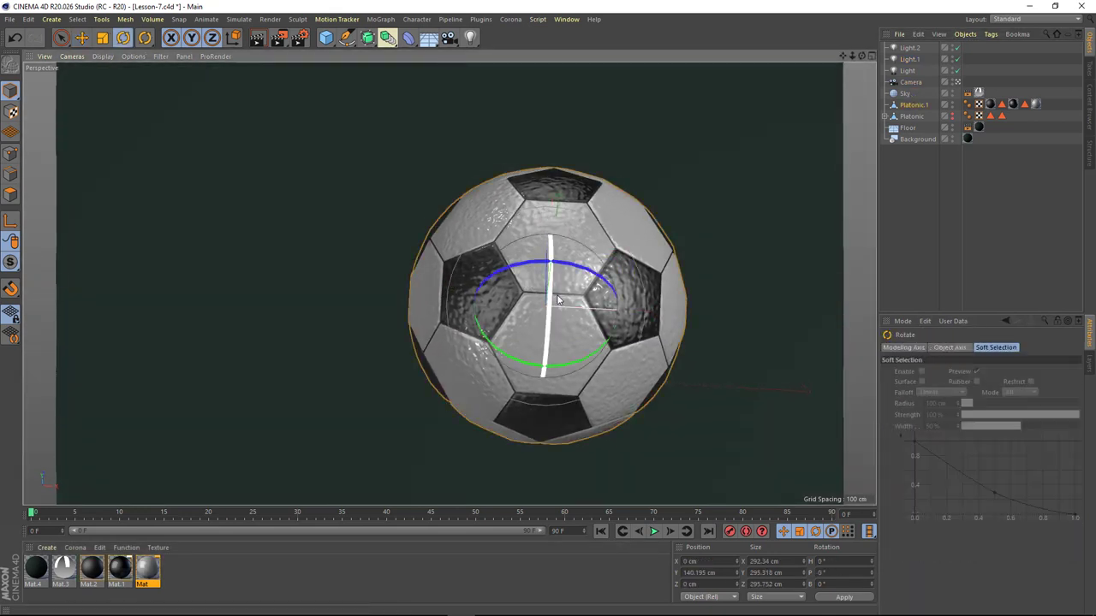
pyautogui.moveTo(589, 324)
pyautogui.mouseDown()
pyautogui.moveTo(599, 293)
pyautogui.moveTo(668, 265)
pyautogui.mouseUp()
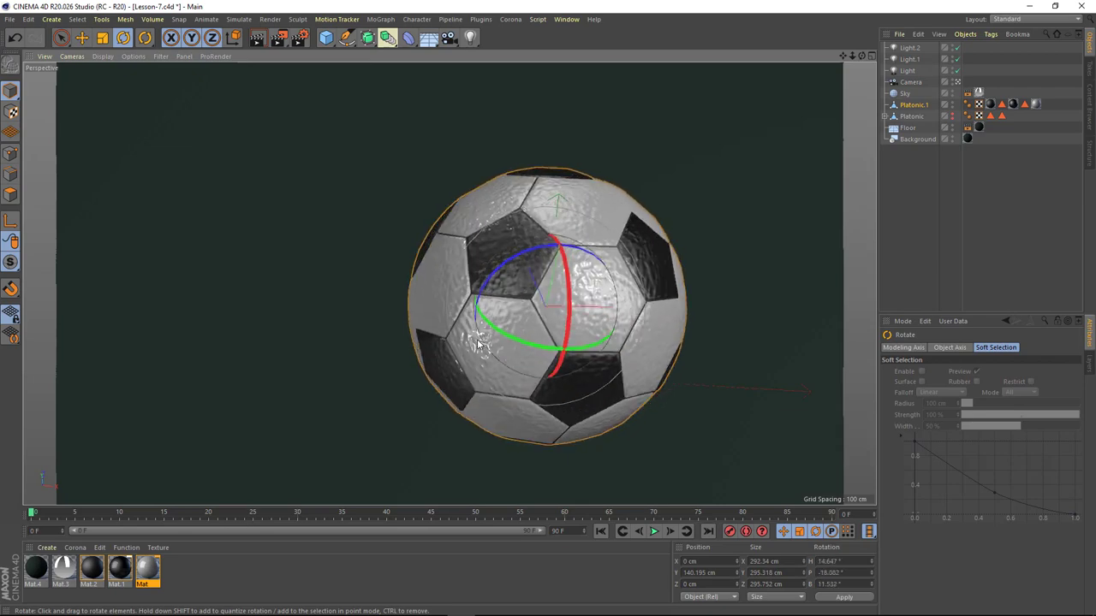
pyautogui.click(765, 246)
pyautogui.hotkey('shift', 'r')
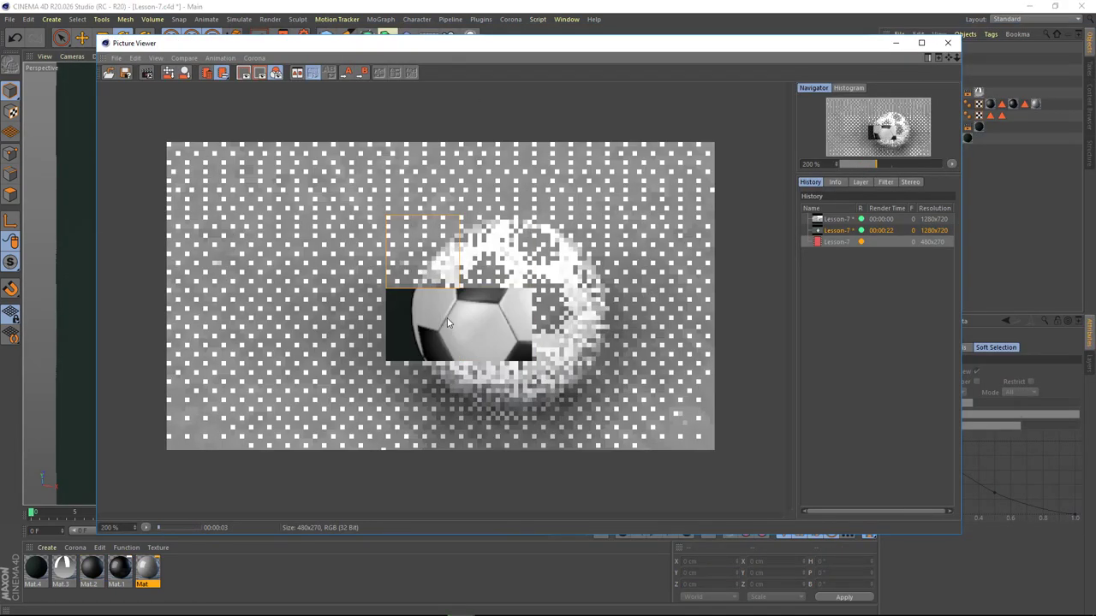
# - Rotate the ball (Platonic.1) to a new orientation and render a preview
pyautogui.click(948, 43)
pyautogui.click(572, 278)
pyautogui.moveTo(572, 278); pyautogui.dragTo(617, 274)
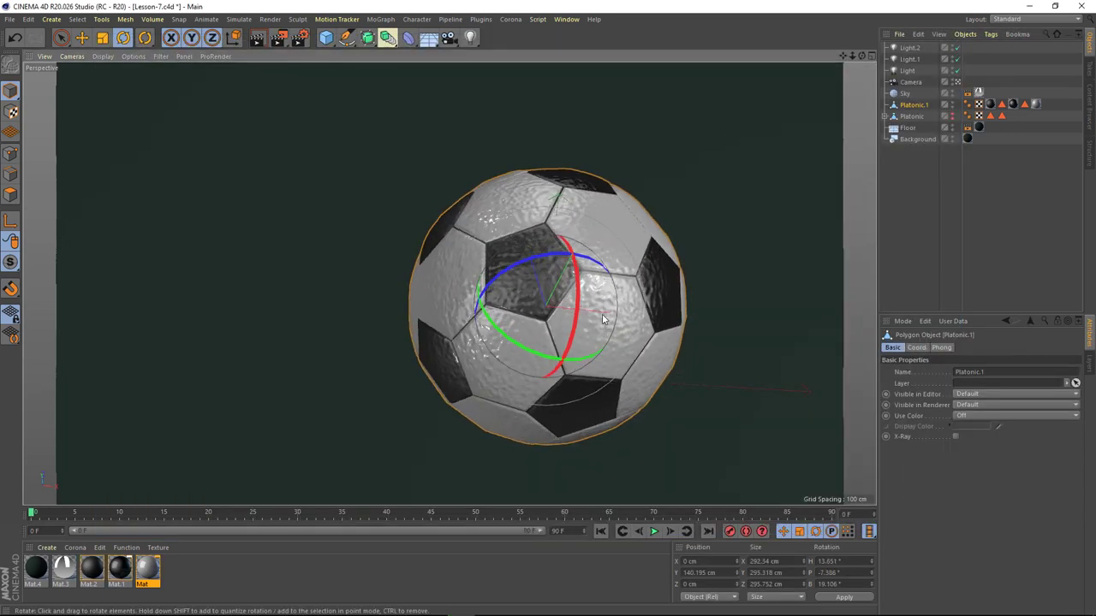
pyautogui.click(381, 180)
pyautogui.hotkey('shift', 'r')
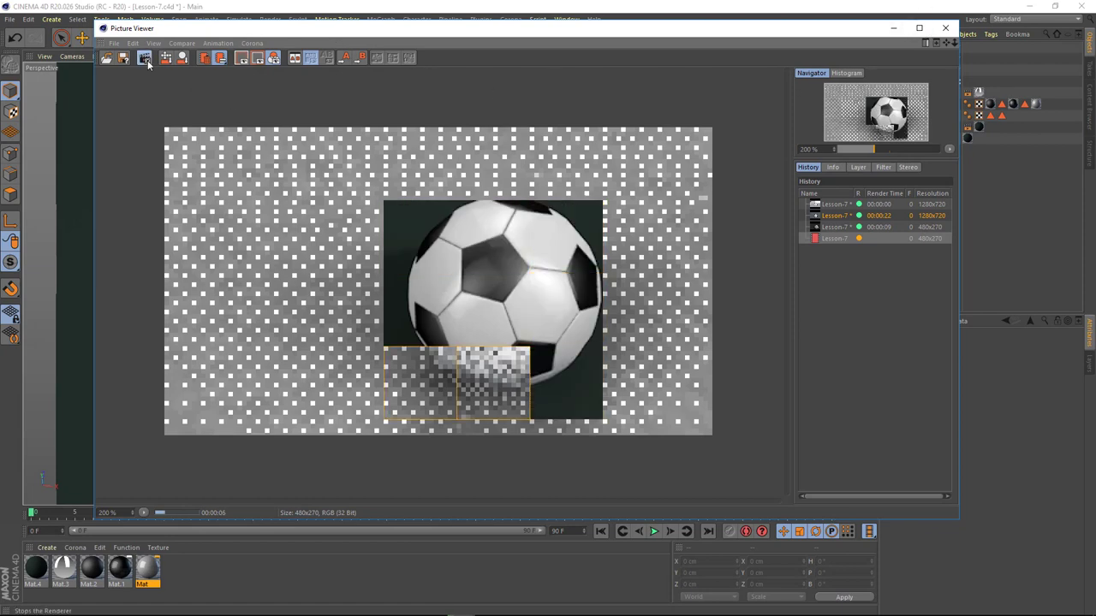
# - Move the light higher and sideways in the four-view layout, then preview the new lighting
pyautogui.click(945, 28)
pyautogui.middleClick(721, 201)
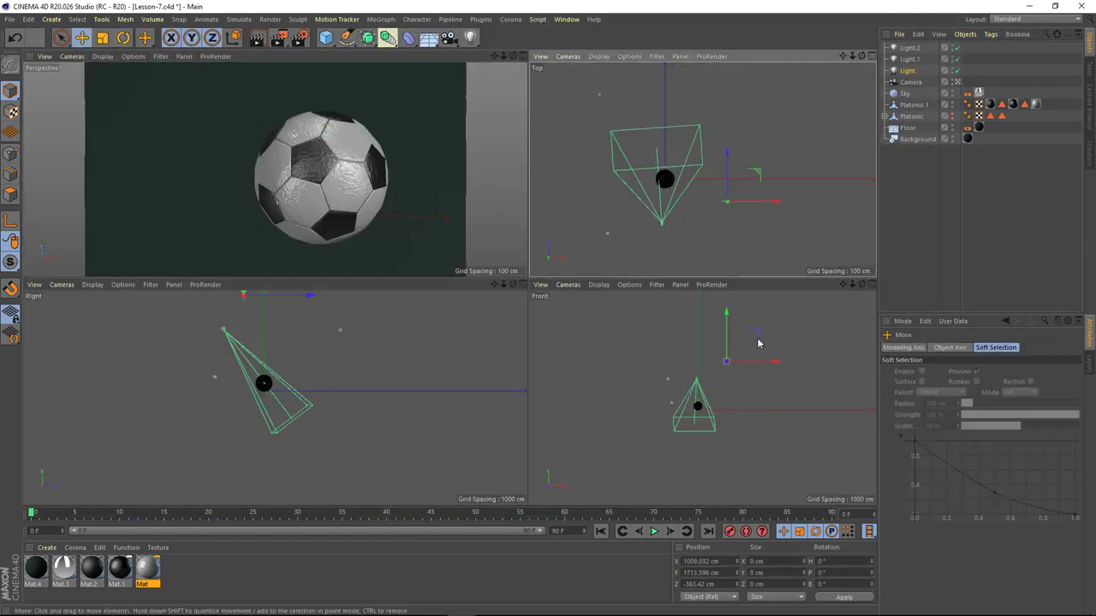
pyautogui.moveTo(727, 368); pyautogui.dragTo(722, 341)
pyautogui.moveTo(755, 177); pyautogui.dragTo(756, 170)
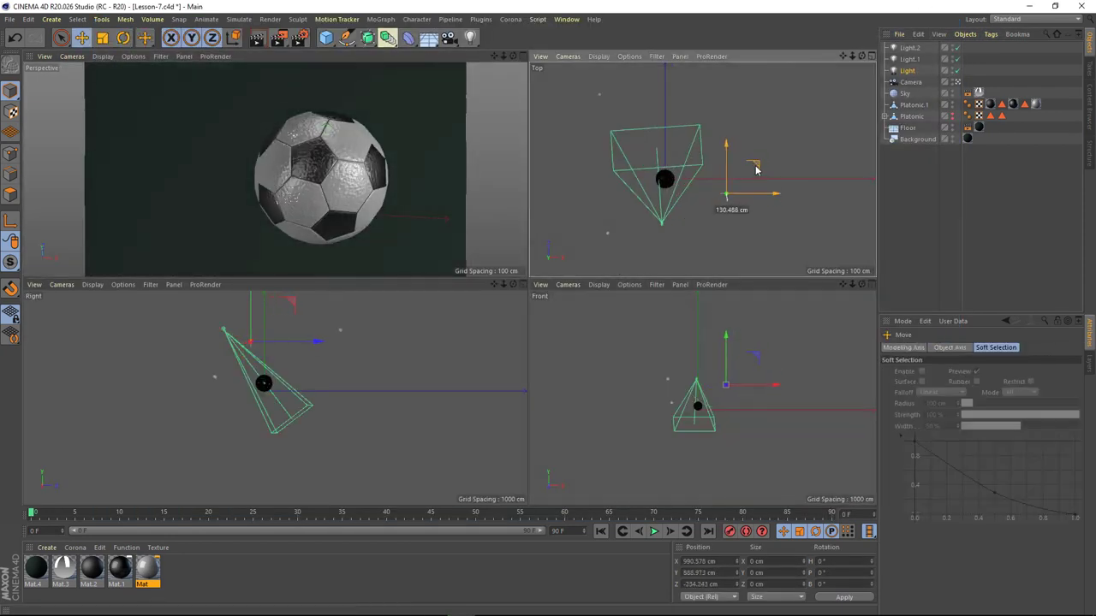
pyautogui.moveTo(279, 37); pyautogui.dragTo(322, 49)
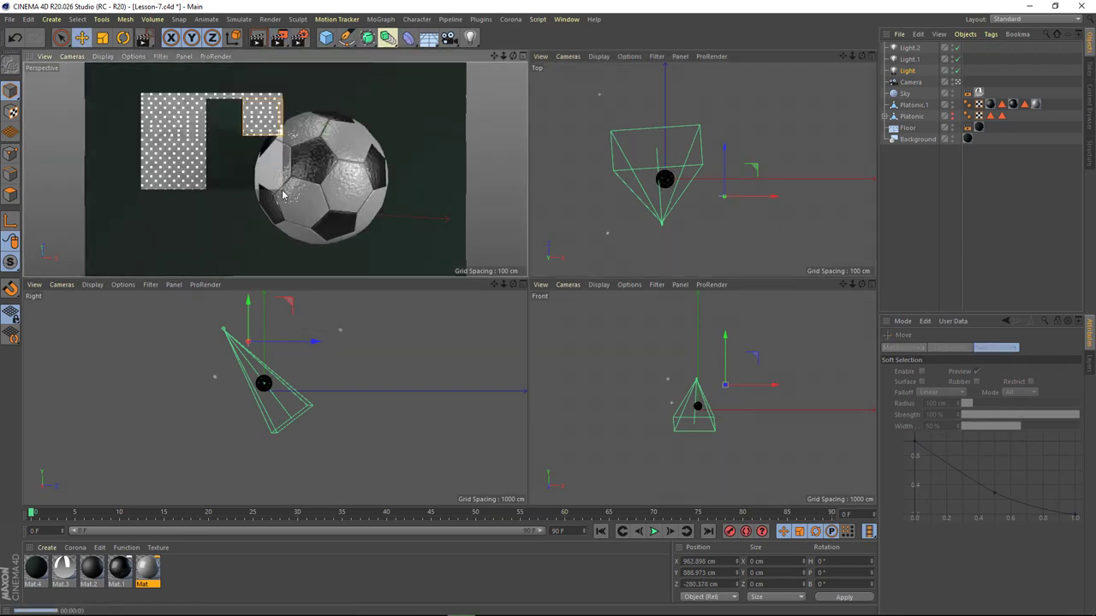
pyautogui.click(907, 70)
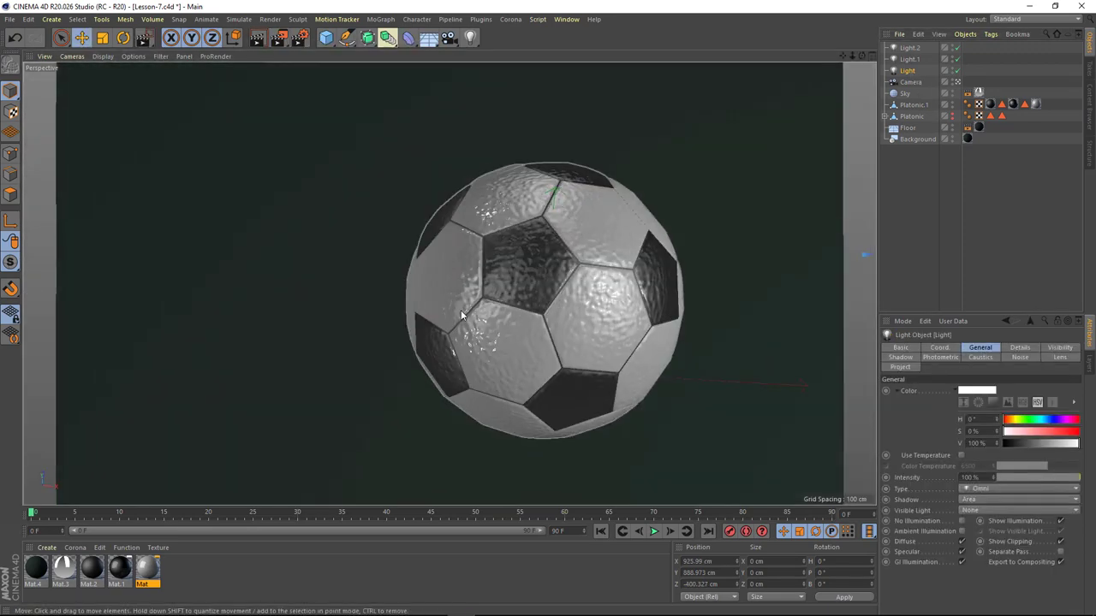
pyautogui.click(278, 37)
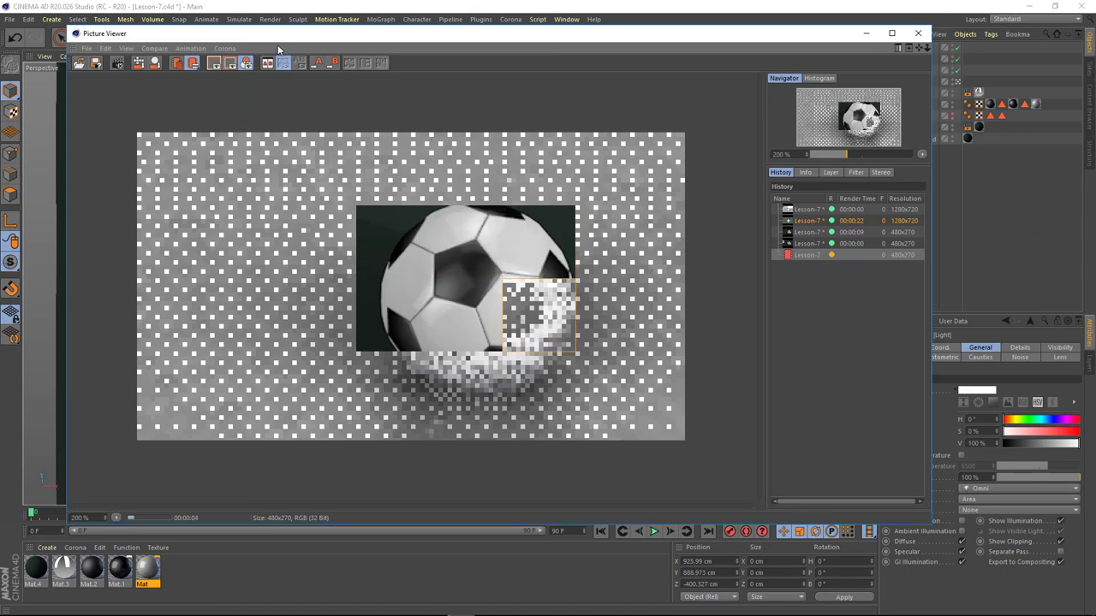
pyautogui.click(919, 34)
# - Set the render output to 1920x1080 and start the full render
pyautogui.hotkey('ctrl', 'b')
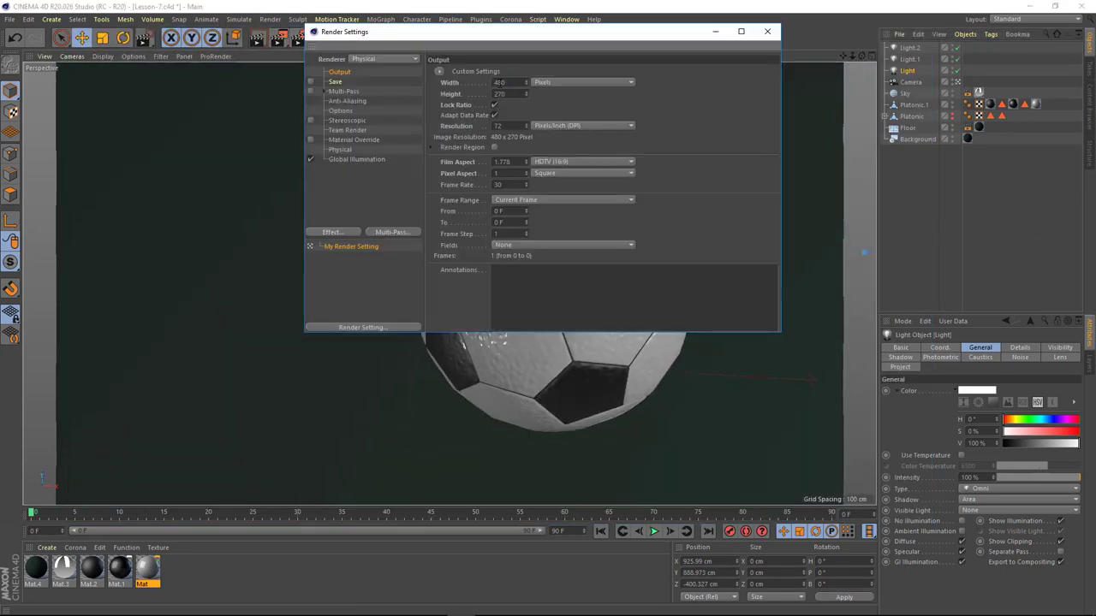
pyautogui.click(769, 34)
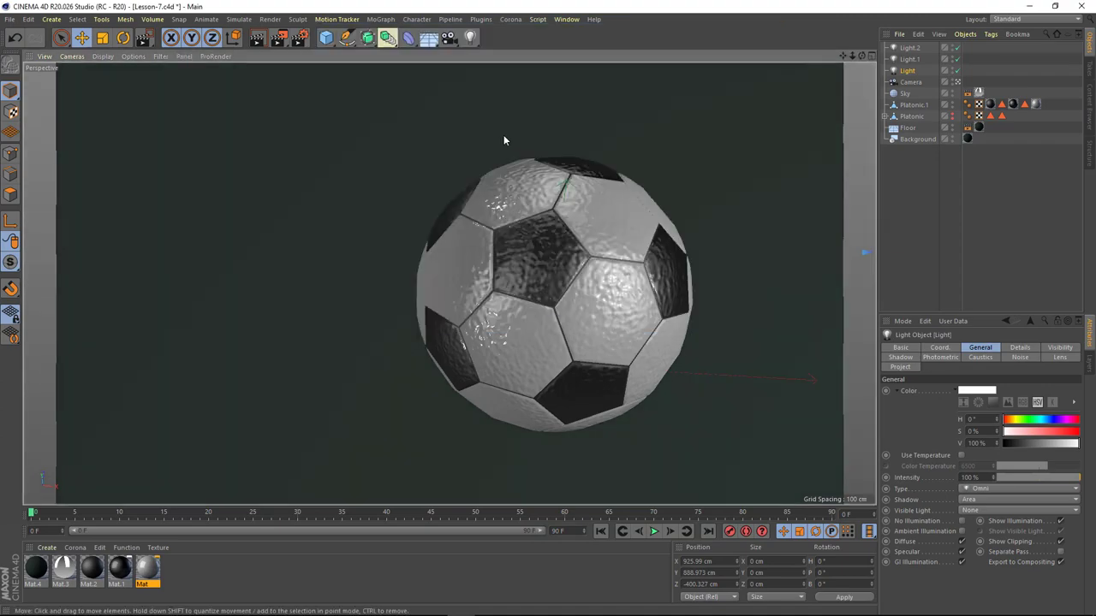
pyautogui.hotkey('shift', 'r')
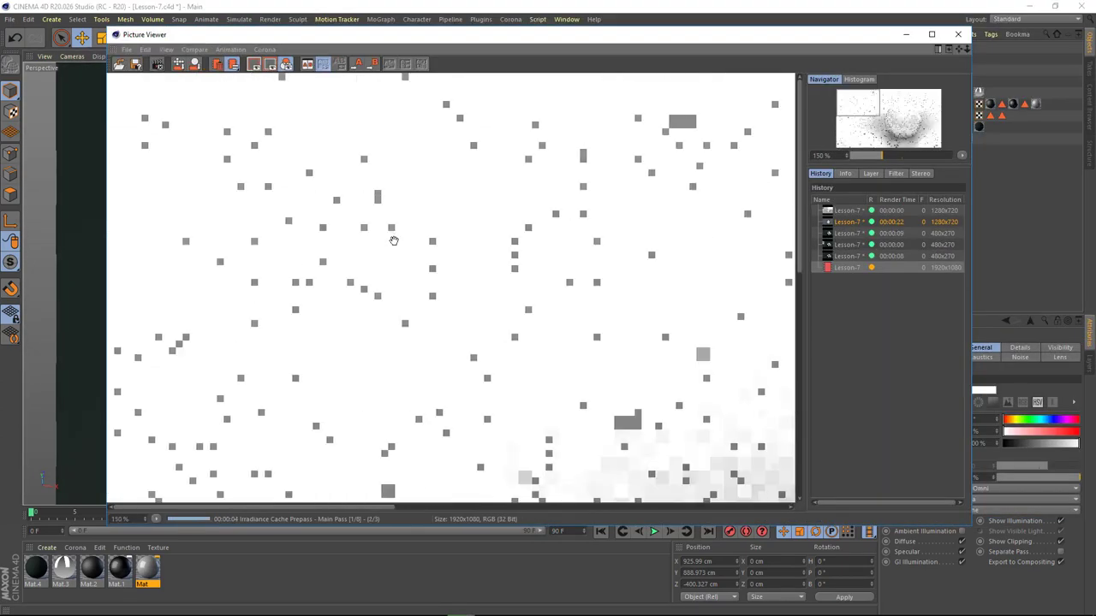
# - Wait for the 1920x1080 ball render to finish, then save it as a TIF image
pyautogui.scroll(-3, 391, 240)
pyautogui.scroll(-2, 391, 241)
pyautogui.moveTo(421, 39); pyautogui.dragTo(403, 43)
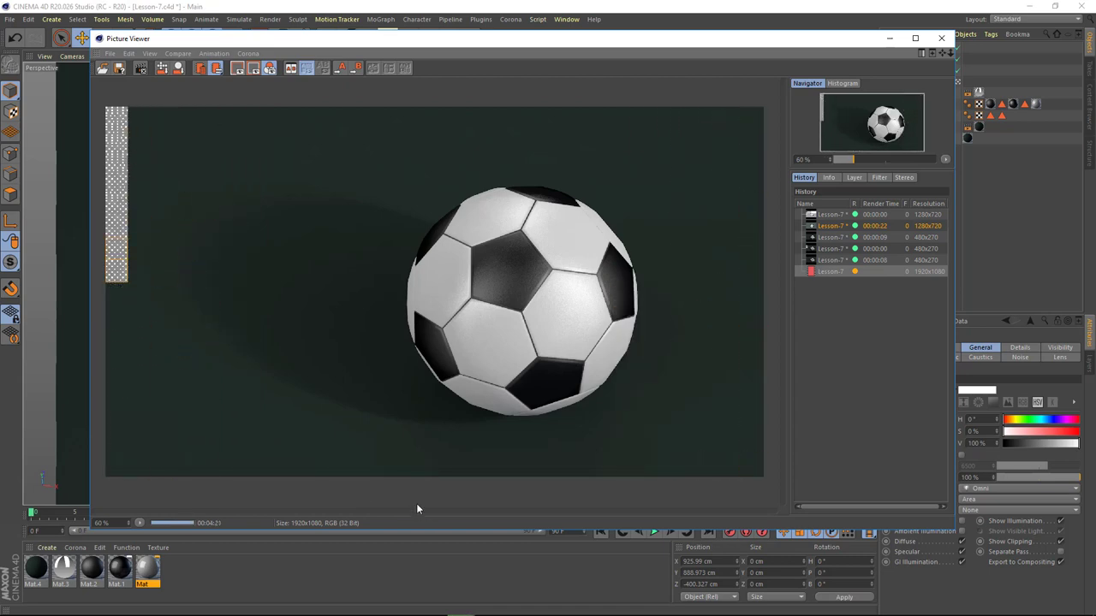
pyautogui.scroll(2, 462, 343)
pyautogui.scroll(2, 487, 317)
pyautogui.scroll(3, 568, 421)
pyautogui.scroll(-7, 460, 351)
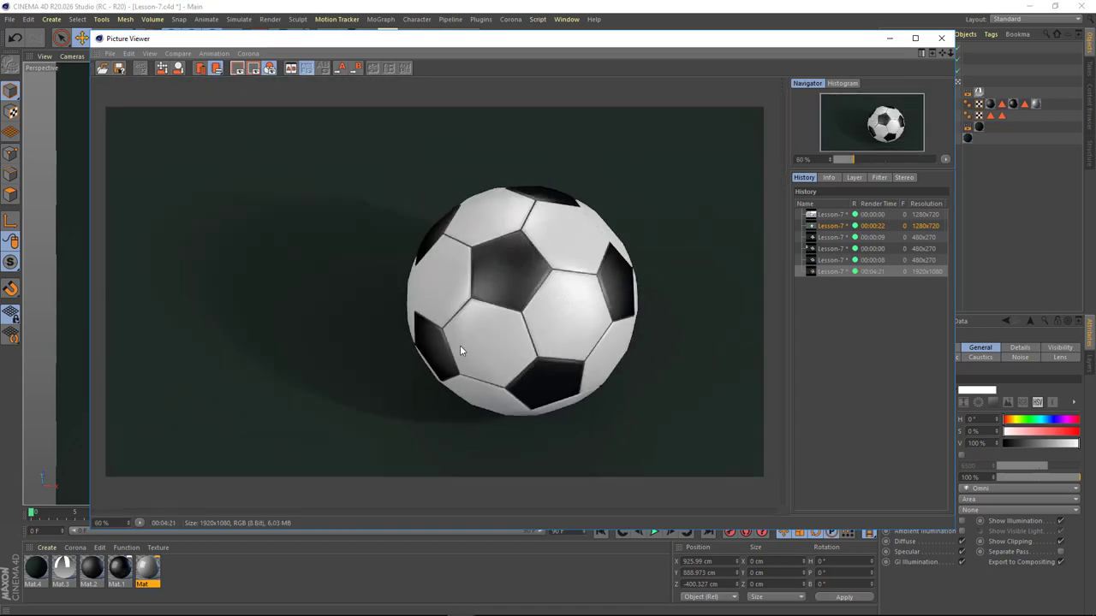
pyautogui.click(121, 69)
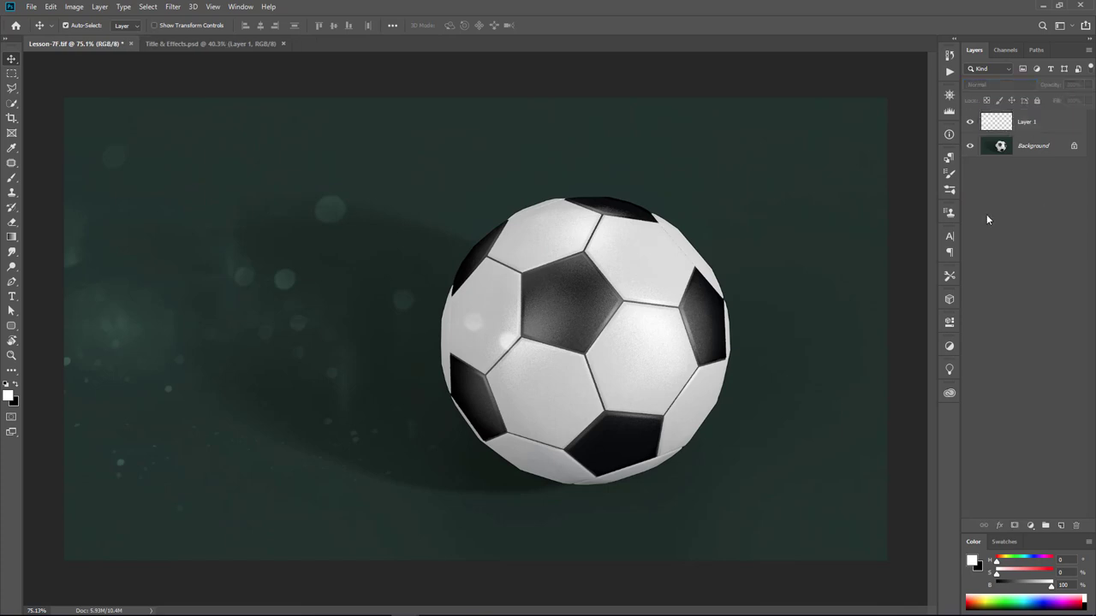
# - Add the stripe texture, scaled into the upper-left corner, with Overlay blending and 36% fill
pyautogui.click(210, 43)
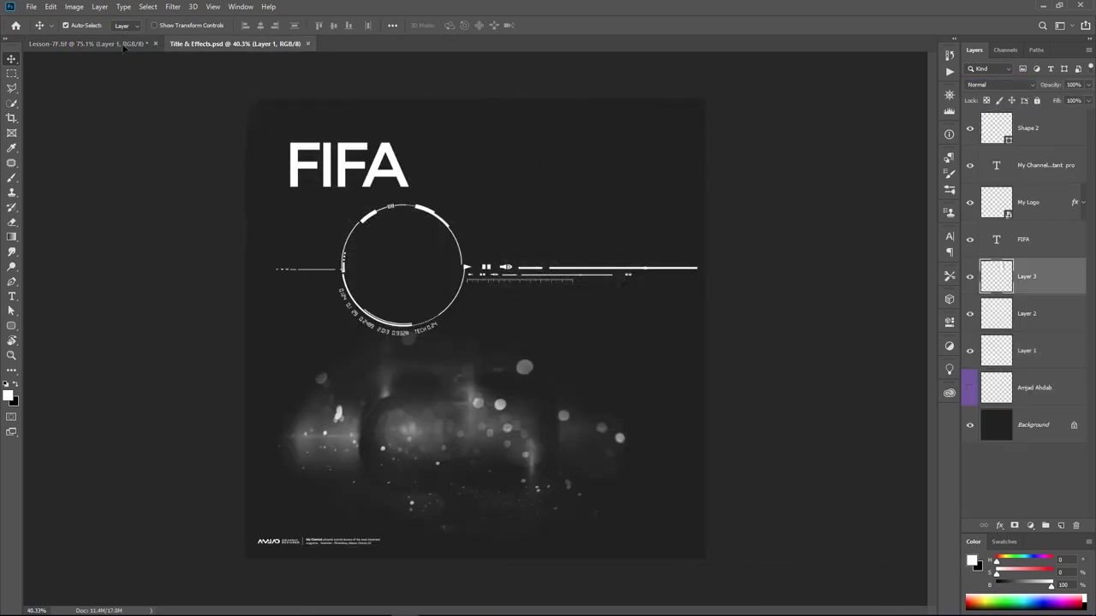
pyautogui.moveTo(548, 177); pyautogui.dragTo(203, 214)
pyautogui.hotkey('ctrl', 't')
pyautogui.moveTo(440, 435); pyautogui.dragTo(391, 387)
pyautogui.press('Return')
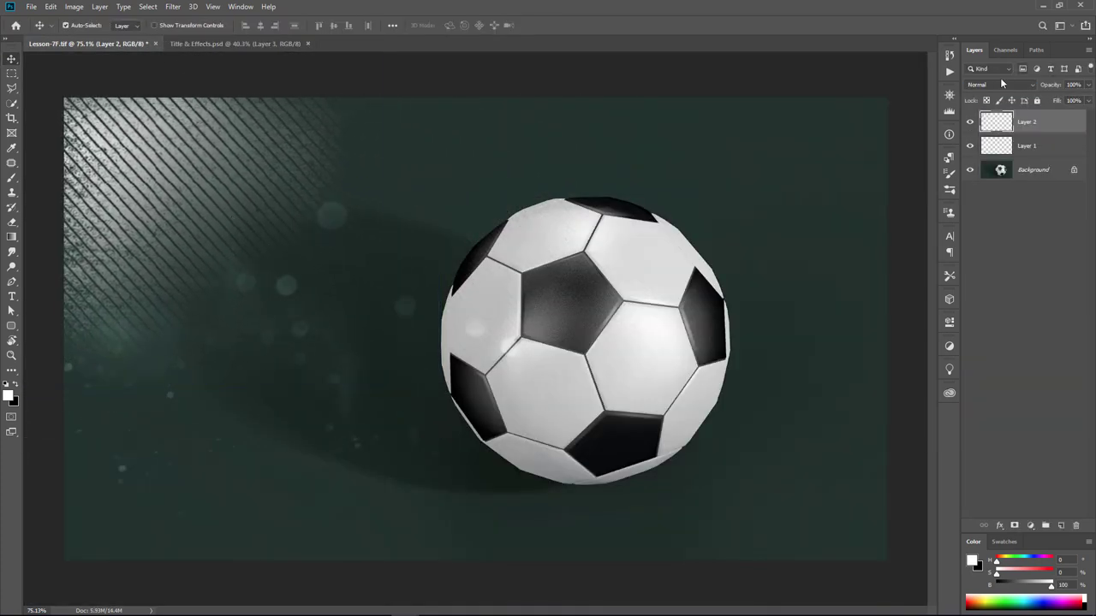
pyautogui.click(1000, 84)
pyautogui.click(985, 224)
pyautogui.click(1072, 100)
pyautogui.write('36')
pyautogui.press('Return')
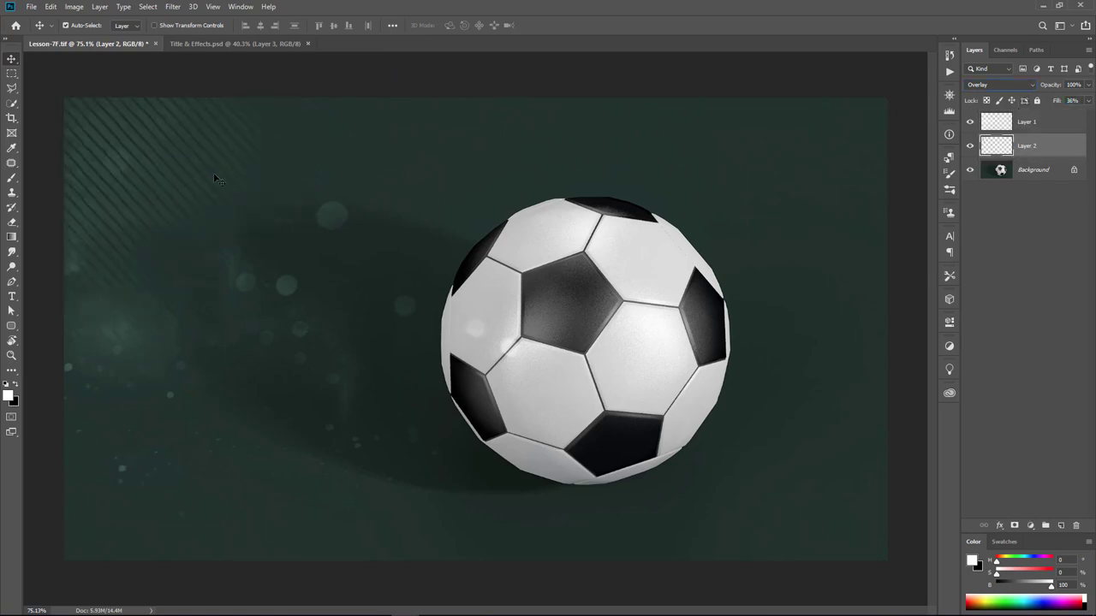
# - Add the HUD ring centred on the ball, set to Overlay with about 80% fill
pyautogui.click(235, 43)
pyautogui.moveTo(217, 100); pyautogui.dragTo(788, 373)
pyautogui.hotkey('ctrl', 't')
pyautogui.moveTo(418, 280); pyautogui.dragTo(531, 305)
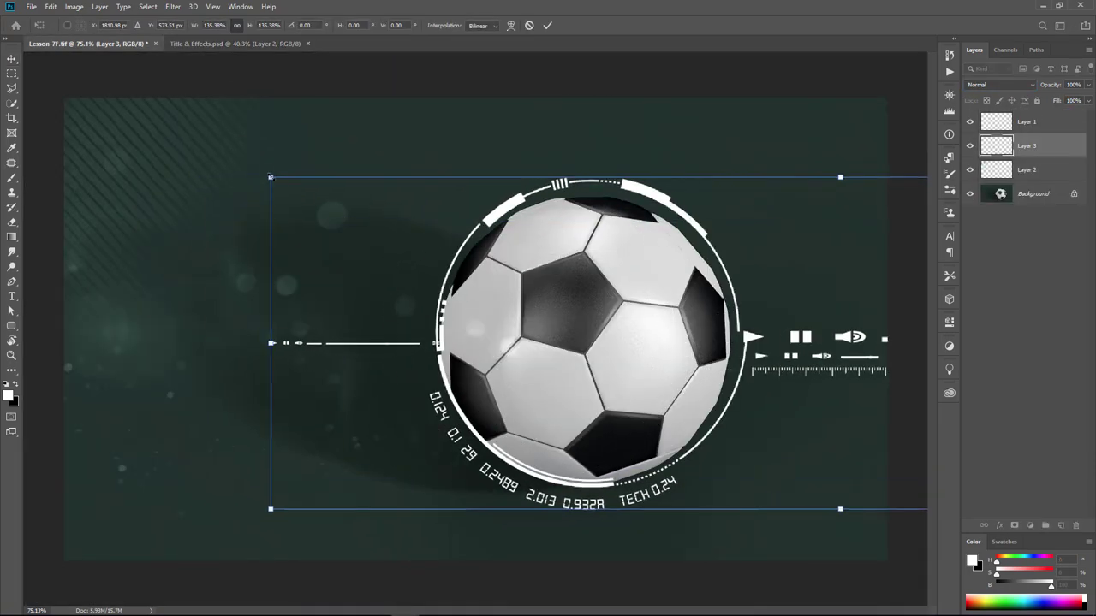
pyautogui.press('Return')
pyautogui.click(1010, 85)
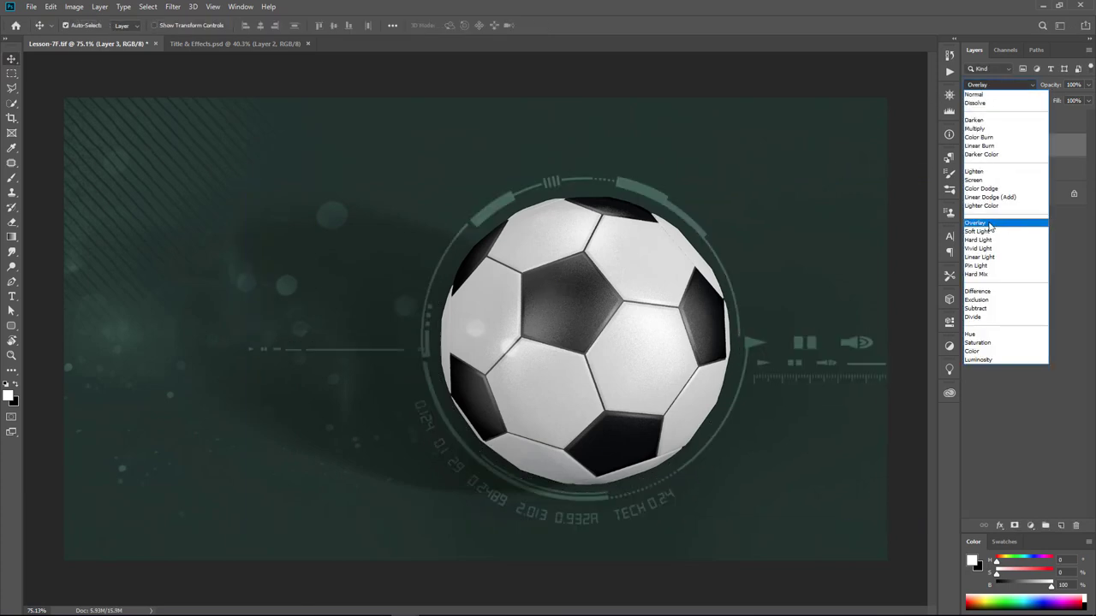
pyautogui.click(994, 215)
pyautogui.hotkey('shift', '8')
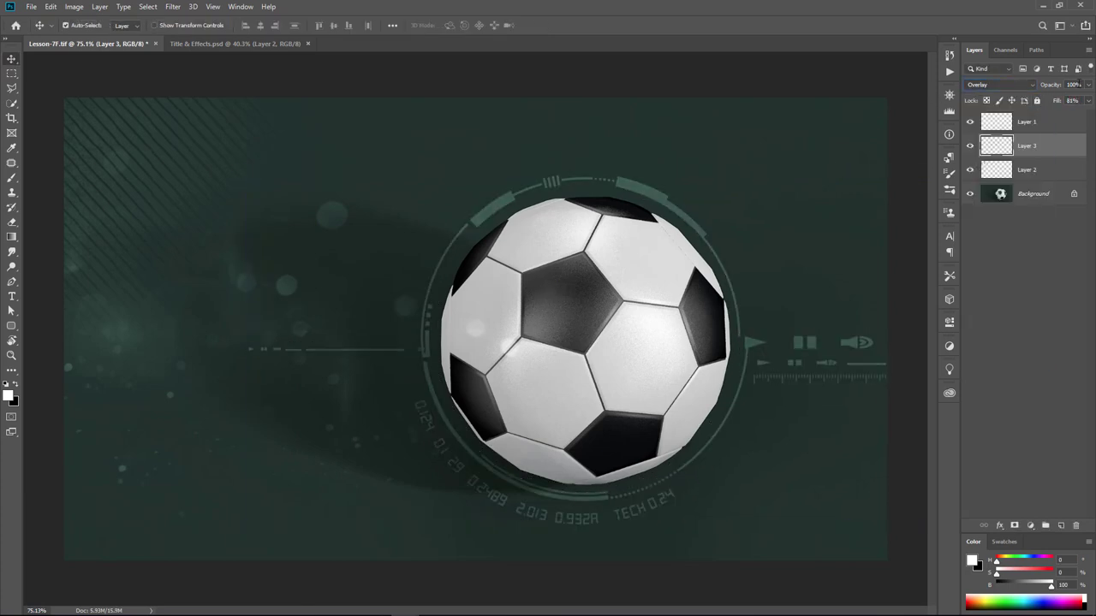
pyautogui.click(231, 43)
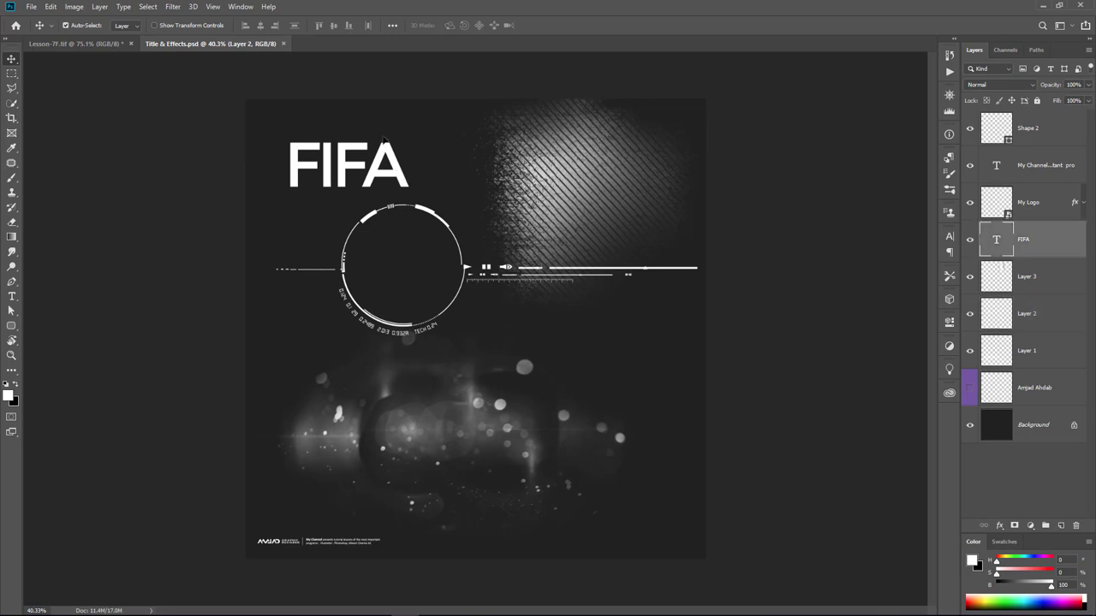
# - Bring in the FIFA title, shrink it, and place it left of the ball
pyautogui.moveTo(343, 167)
pyautogui.mouseDown()
pyautogui.moveTo(273, 280)
pyautogui.moveTo(268, 310)
pyautogui.moveTo(284, 299)
pyautogui.mouseUp()
pyautogui.hotkey('ctrl', 't')
pyautogui.moveTo(291, 338); pyautogui.dragTo(256, 334)
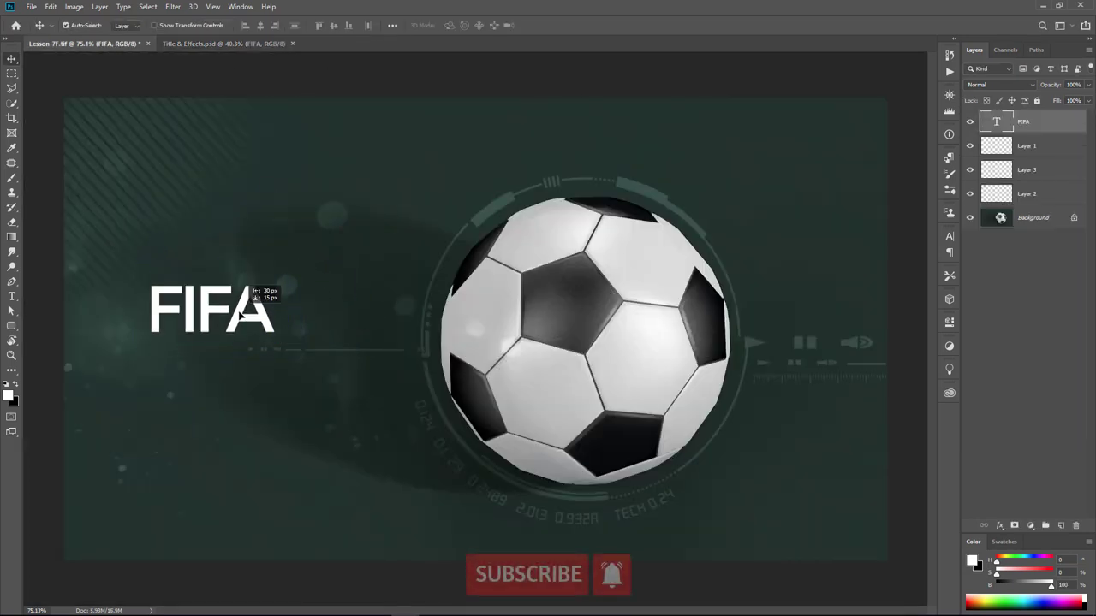
pyautogui.press('Return')
# - Place the logo and caption layers in the bottom-left corner and group them
pyautogui.click(223, 43)
pyautogui.click(1027, 196)
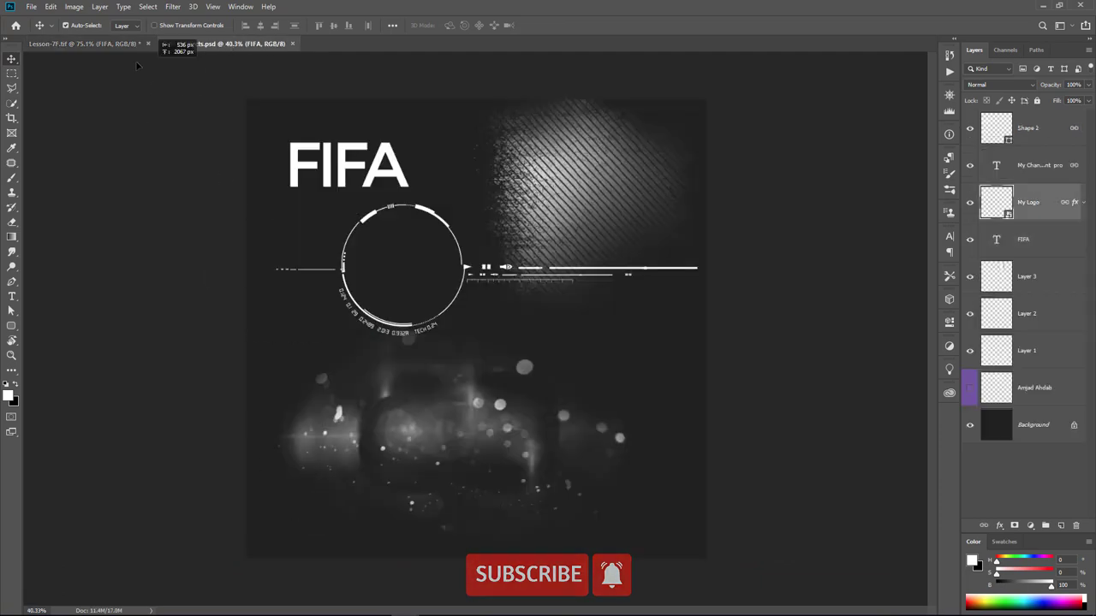
pyautogui.moveTo(269, 513)
pyautogui.mouseDown()
pyautogui.moveTo(145, 524)
pyautogui.moveTo(128, 543)
pyautogui.mouseUp()
pyautogui.hotkey('ctrl', 'g')
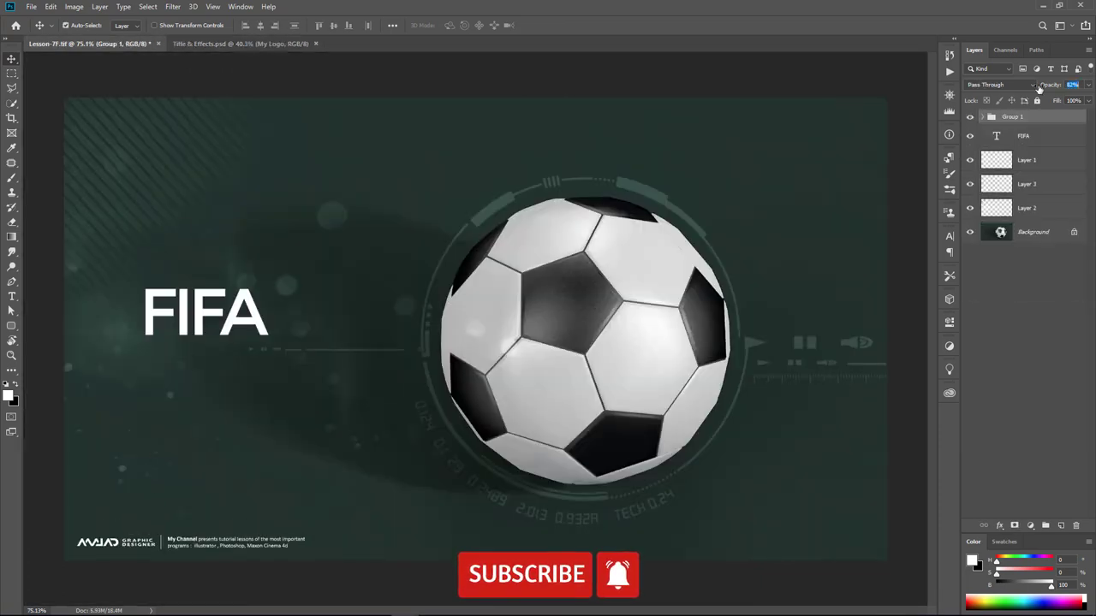
pyautogui.keyDown('alt'); pyautogui.scroll(3, 454, 287); pyautogui.keyUp('alt')
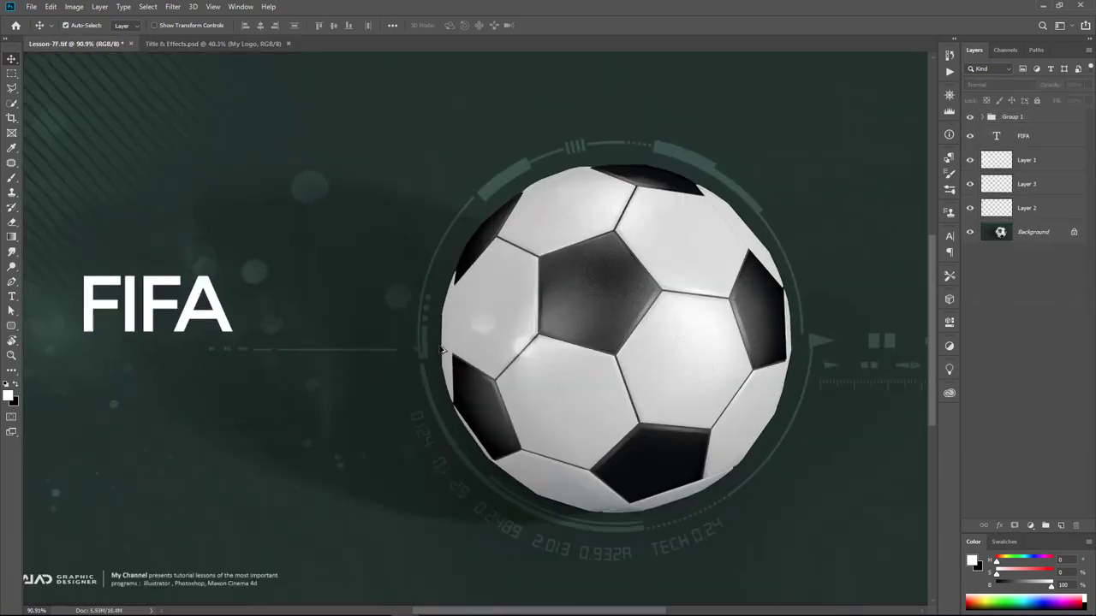